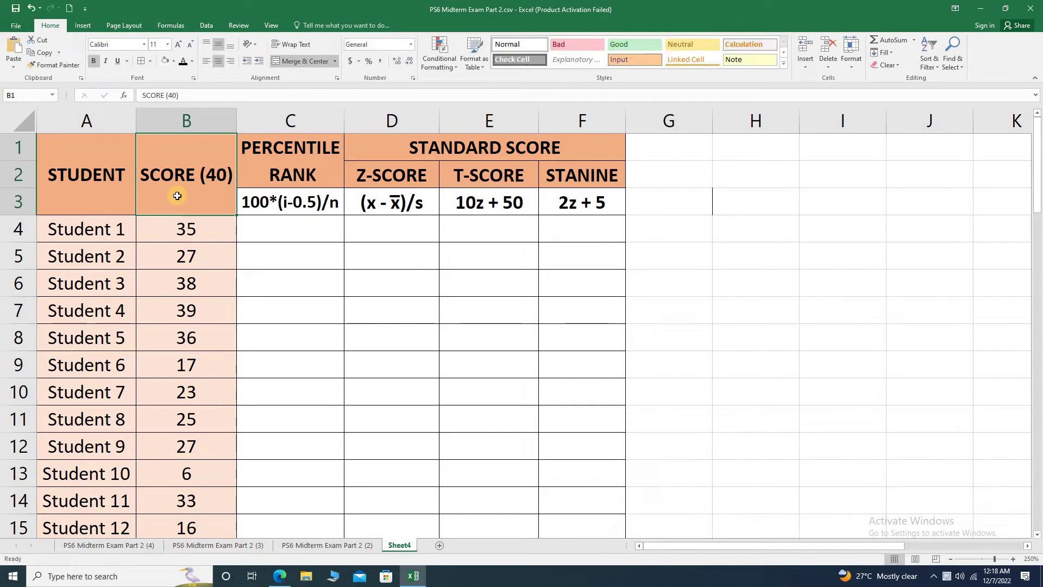
Review the percentile rank and standard score headings, the student list, and the scores of Student 4 and Student 10.
left_click(291, 170)
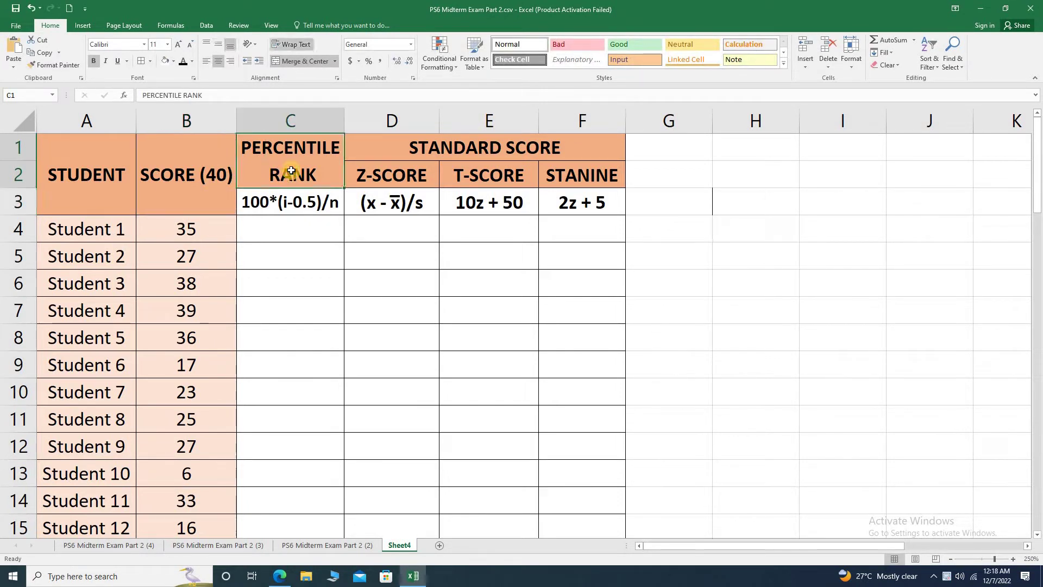
left_click(489, 148)
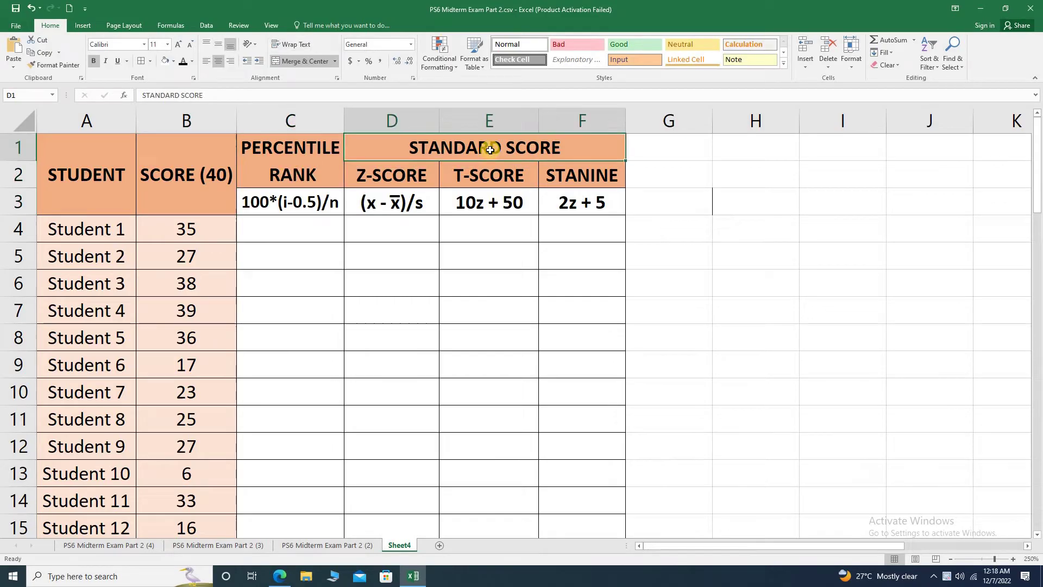
left_click(398, 182)
left_click(500, 174)
left_click(567, 177)
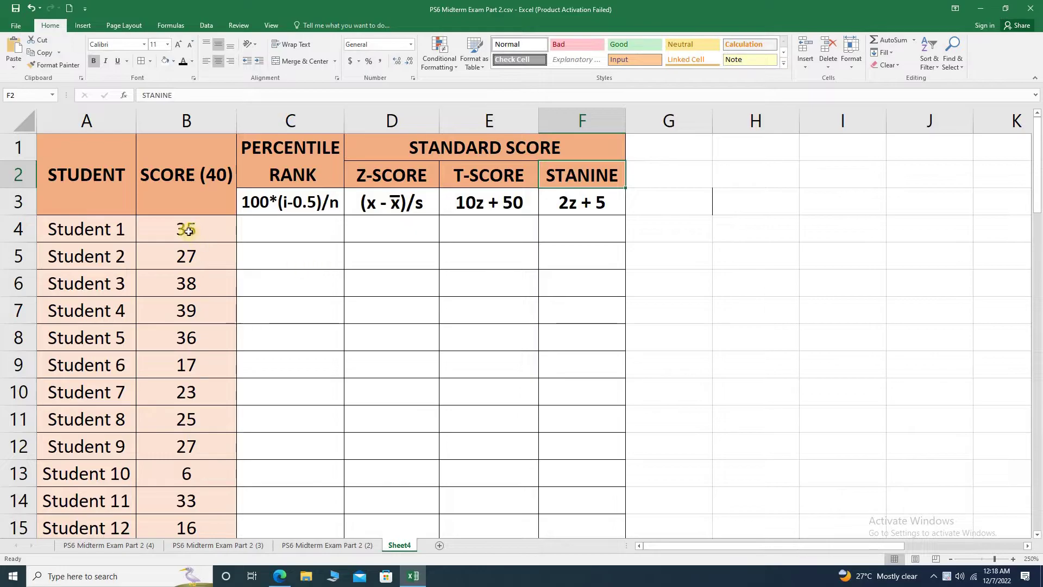
left_click(88, 120)
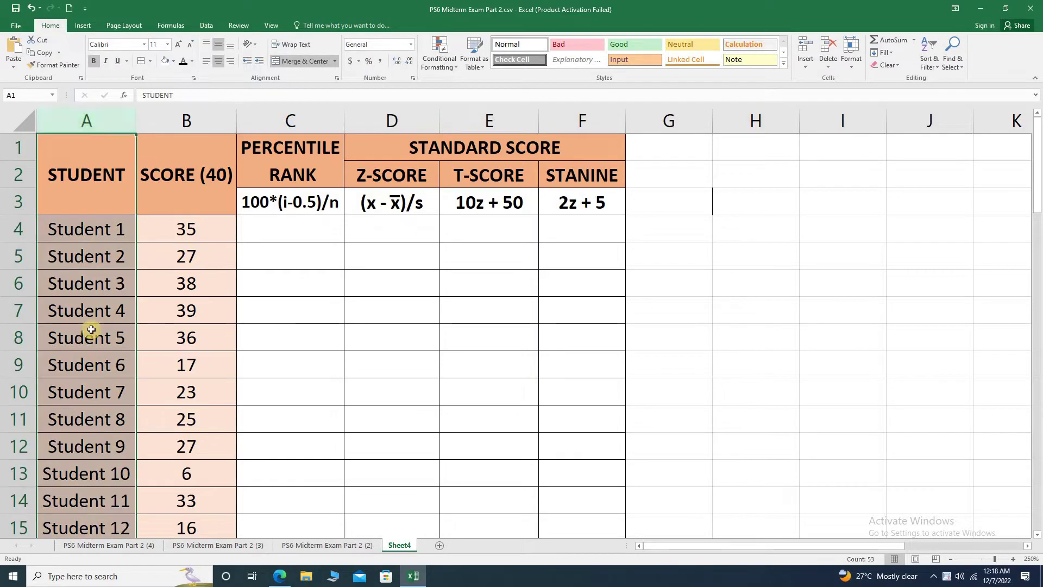
left_click(183, 188)
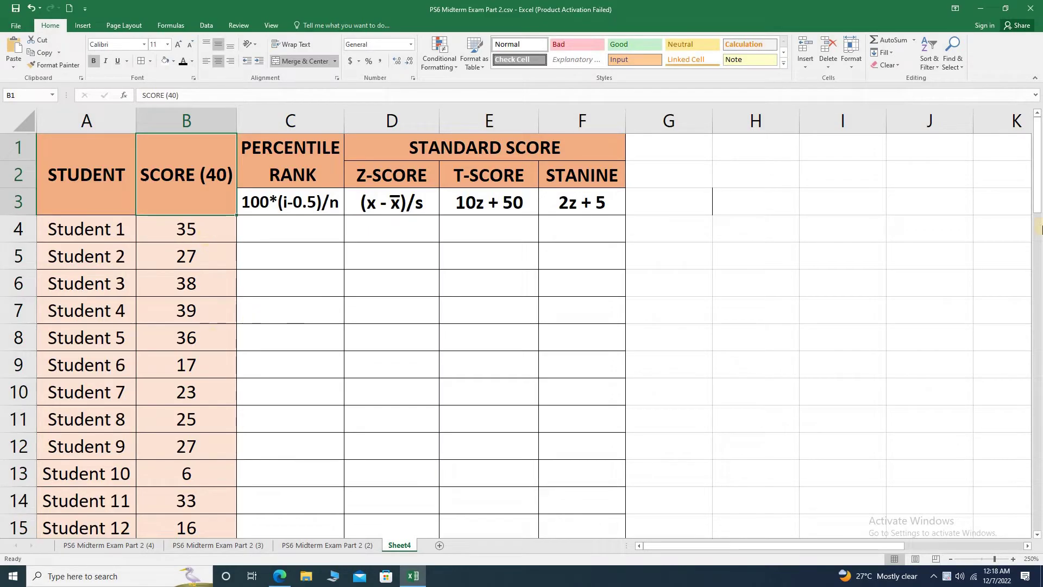
left_click(199, 315)
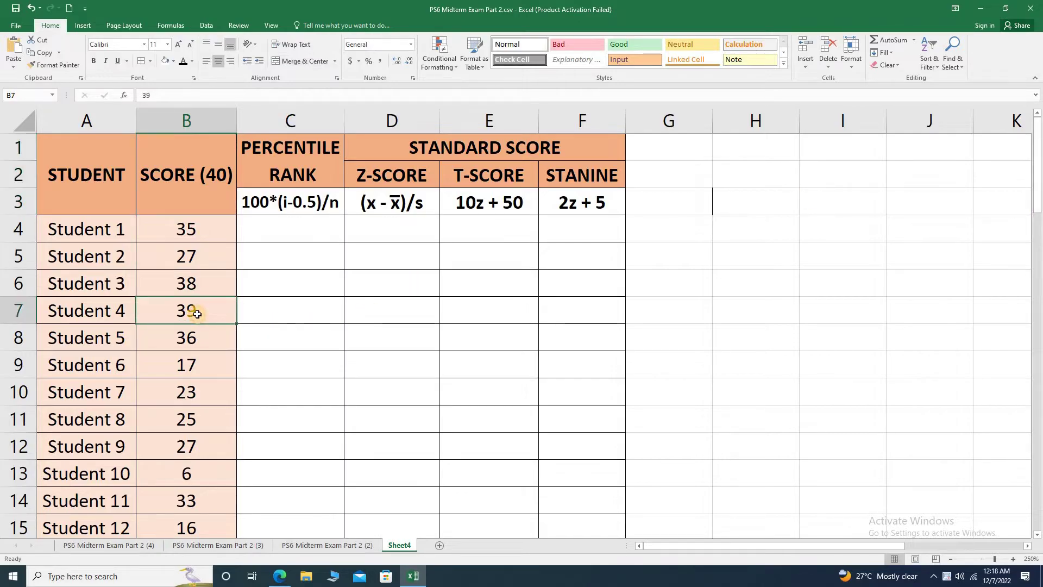
left_click(126, 312)
left_click(173, 314)
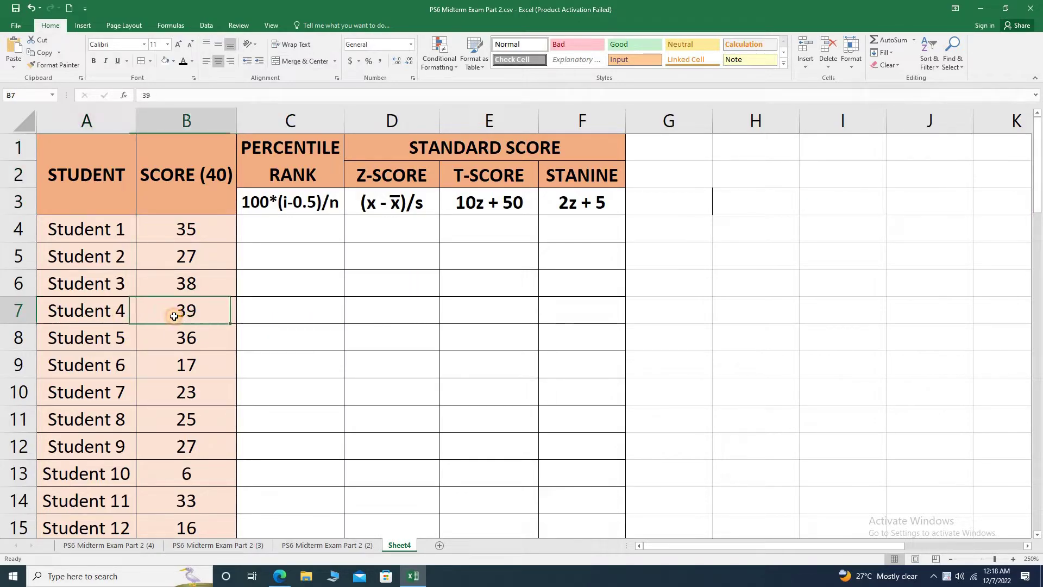
left_click(190, 179)
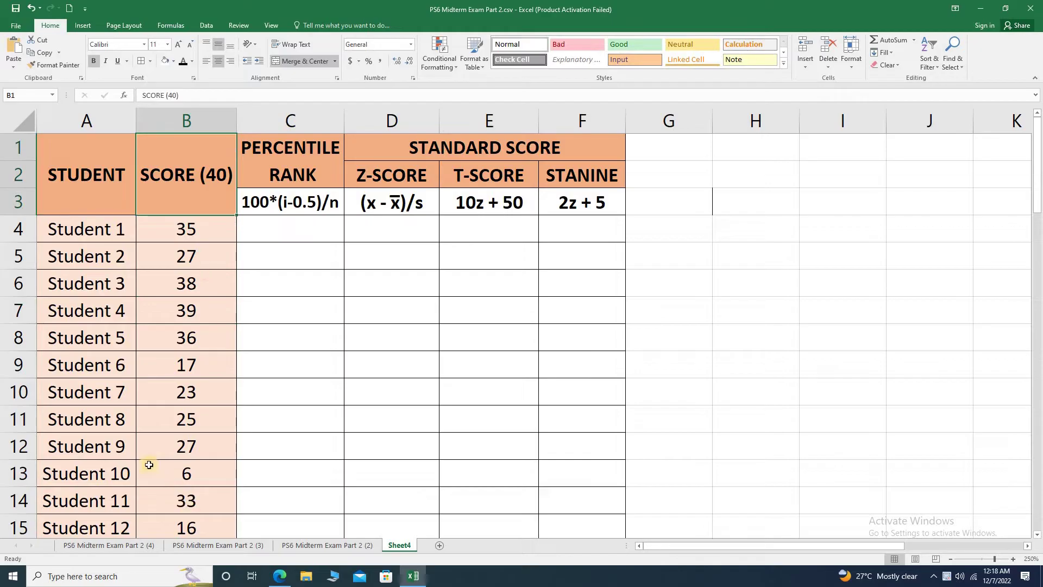
left_click(95, 478)
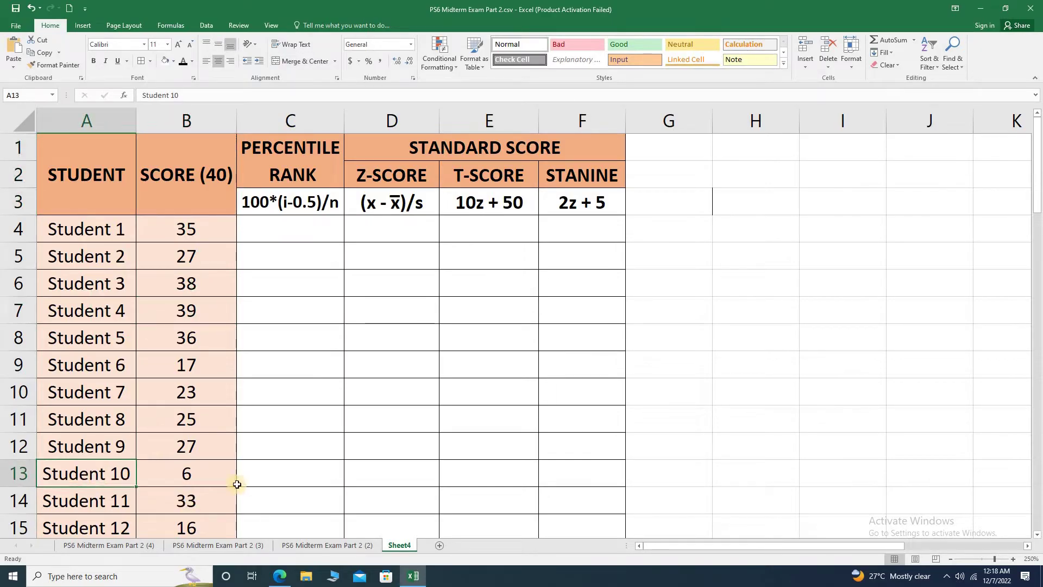
left_click(196, 475)
left_click(201, 190)
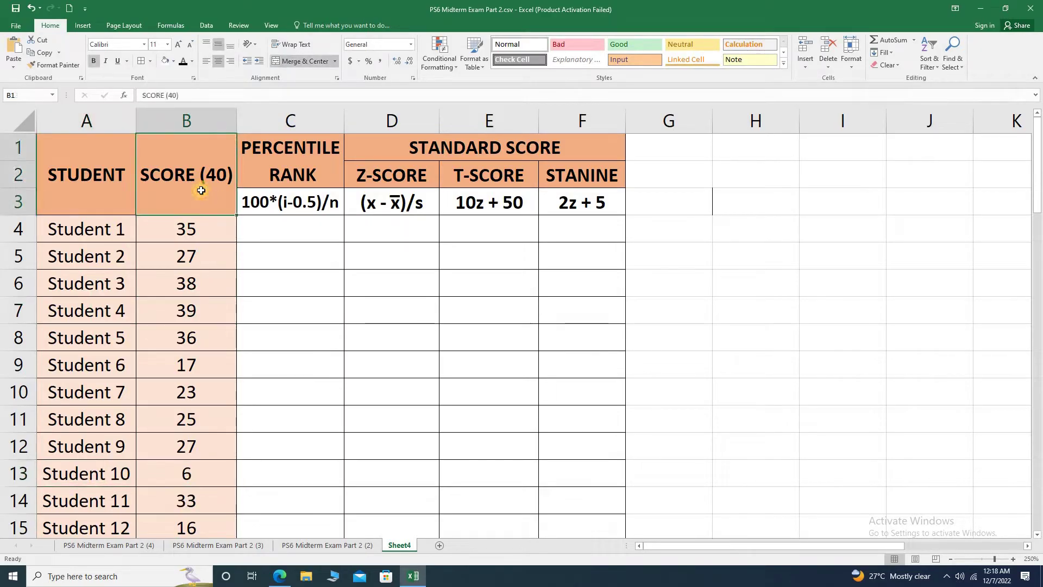
Examine the percentile rank heading and formula, its empty first cell, and the scores of Students 1, 10 and 4.
left_click(263, 156)
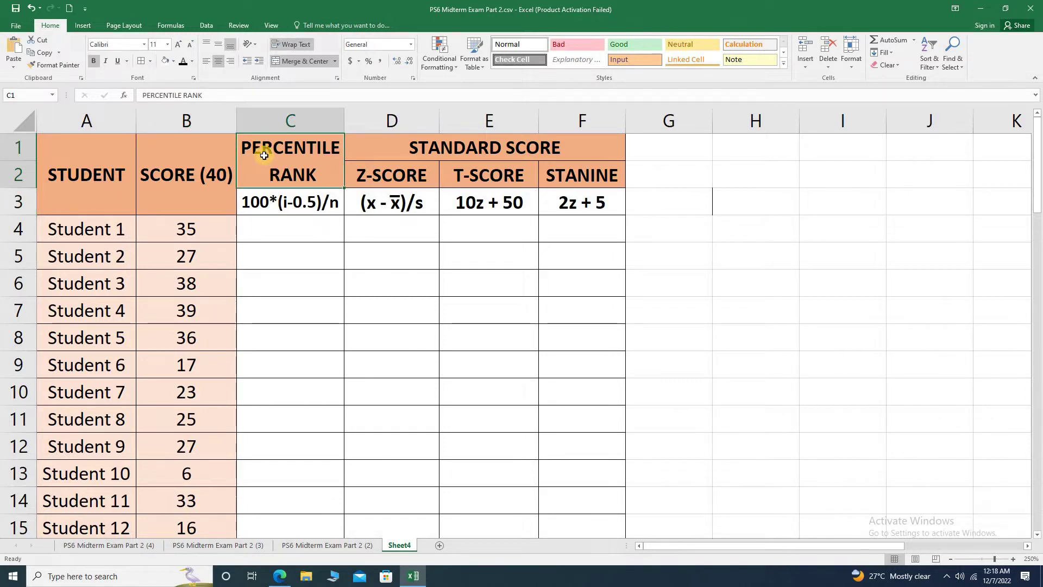
left_click(305, 233)
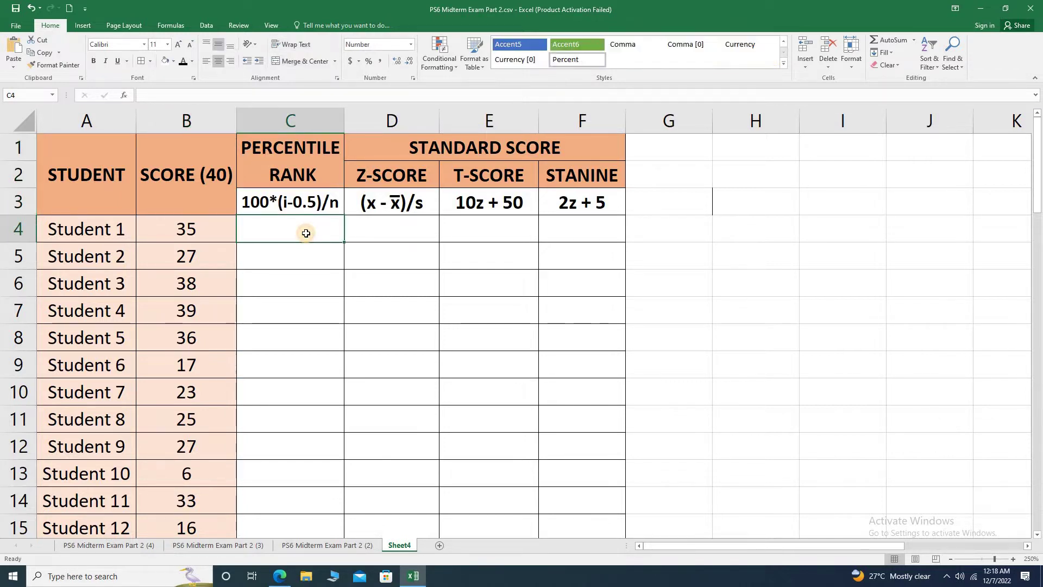
left_click(297, 203)
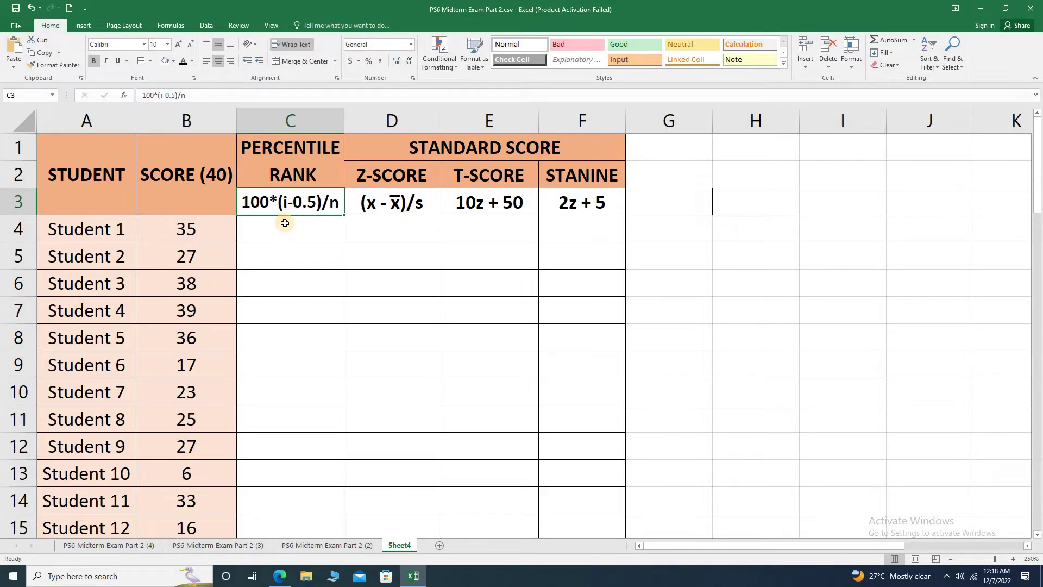
left_click(182, 231)
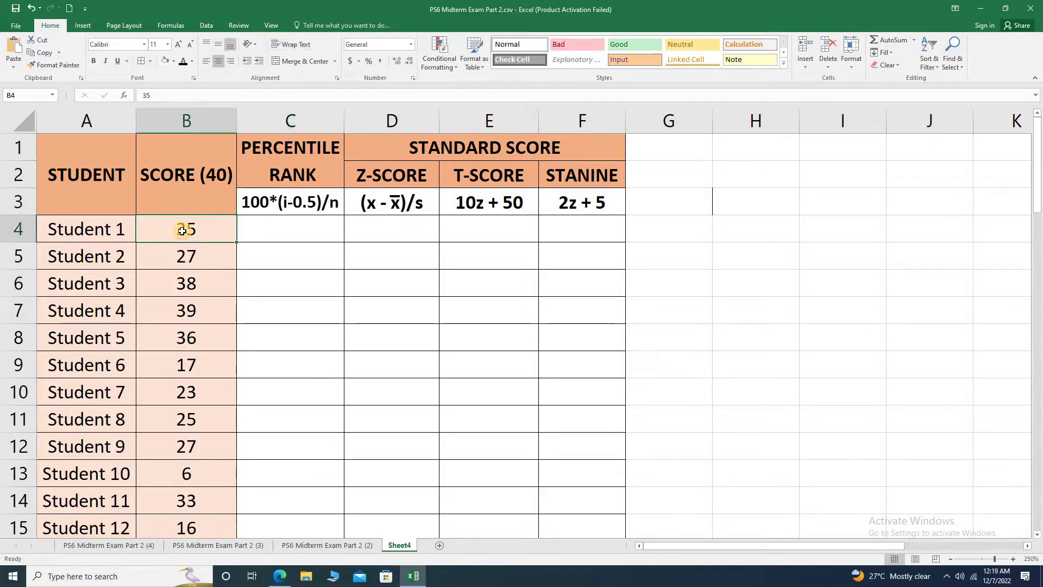
left_click(319, 231)
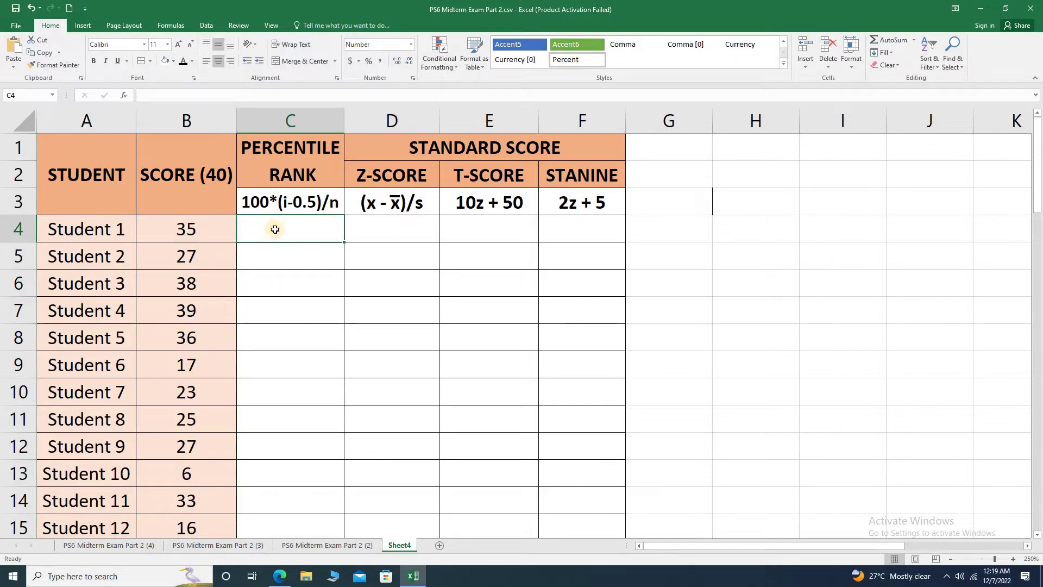
left_click(194, 483)
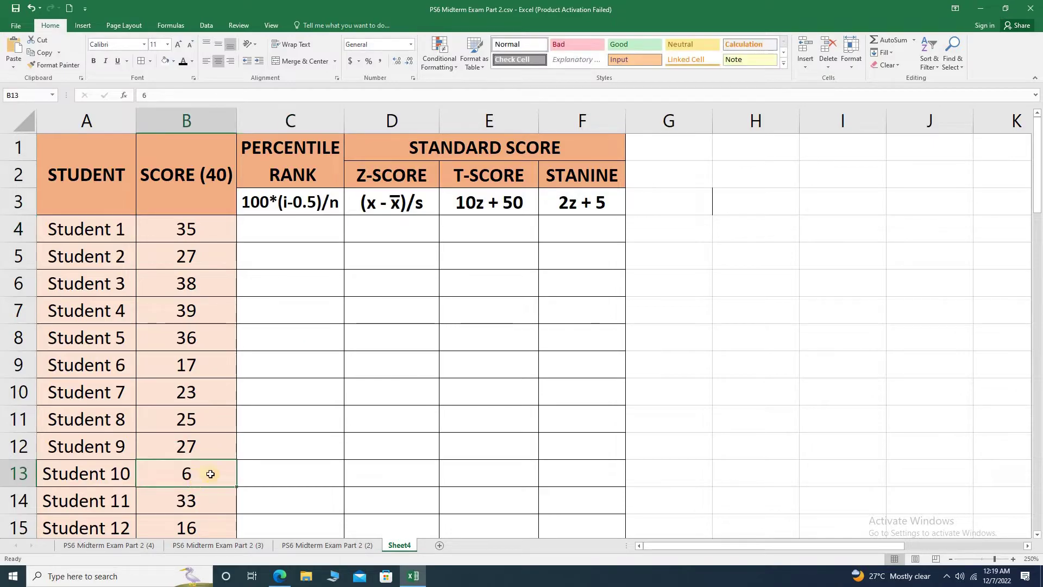
left_click(196, 310)
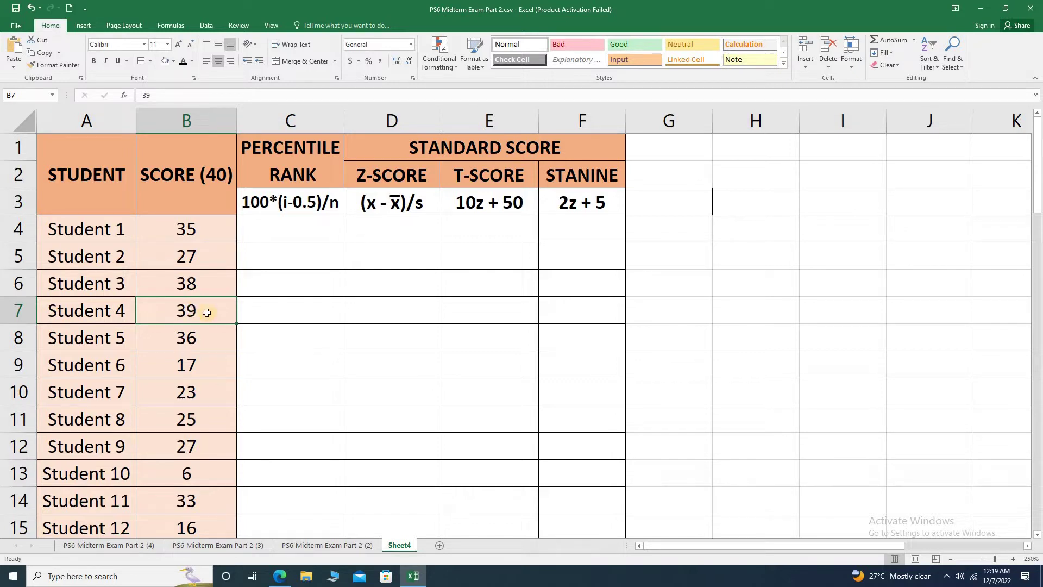
Insert a new column before the percentile rank column and enter the heading RANK in C3.
left_click(265, 120)
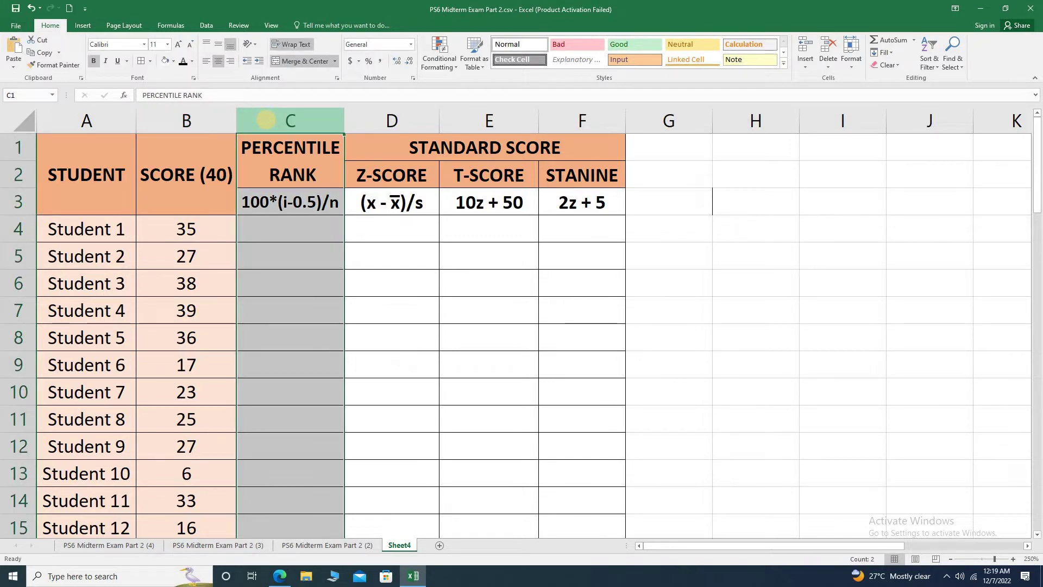
left_click(206, 235)
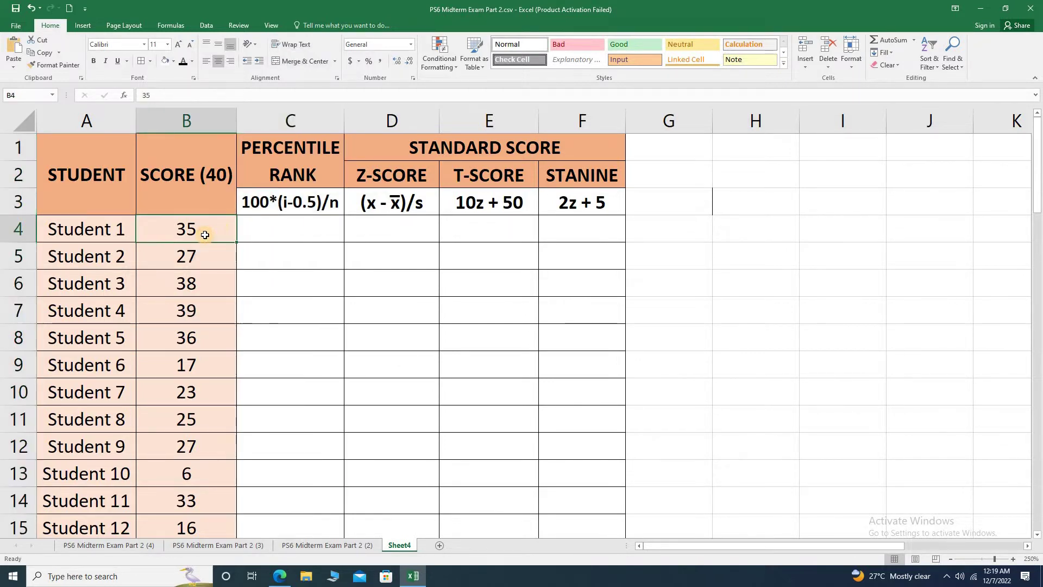
right_click(261, 118)
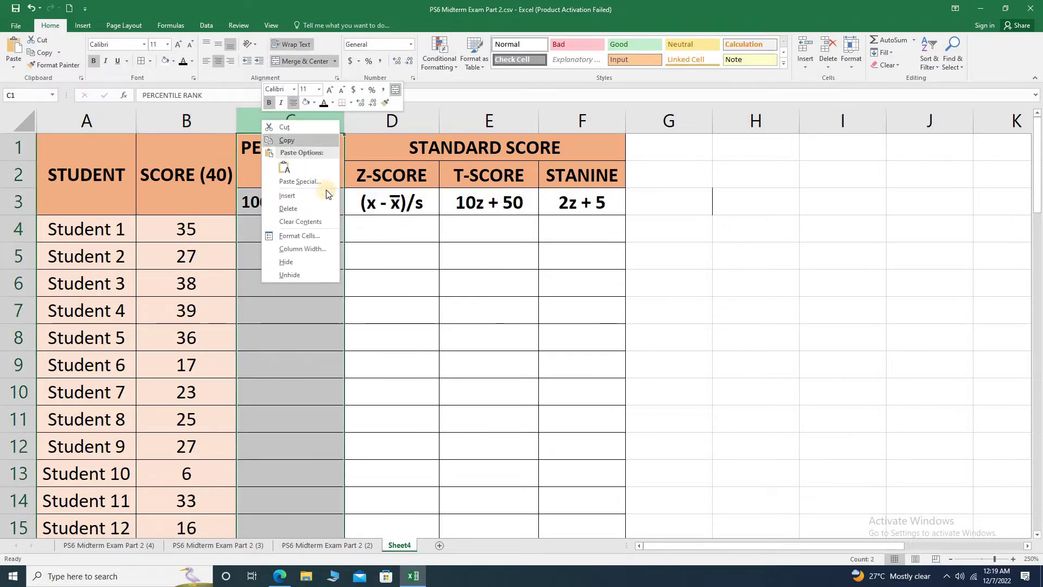
left_click(298, 200)
left_click(262, 201)
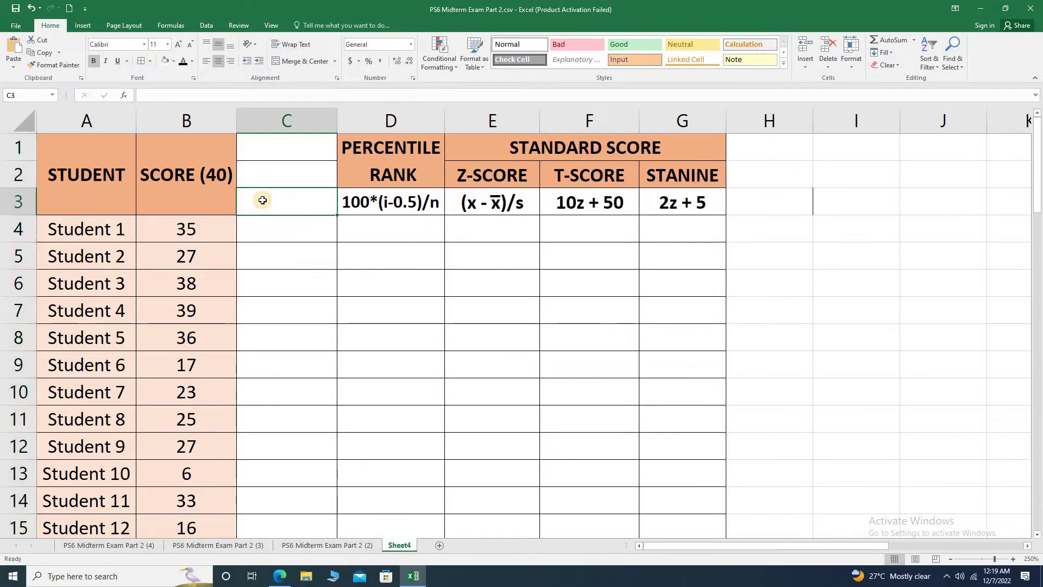
type("RANK")
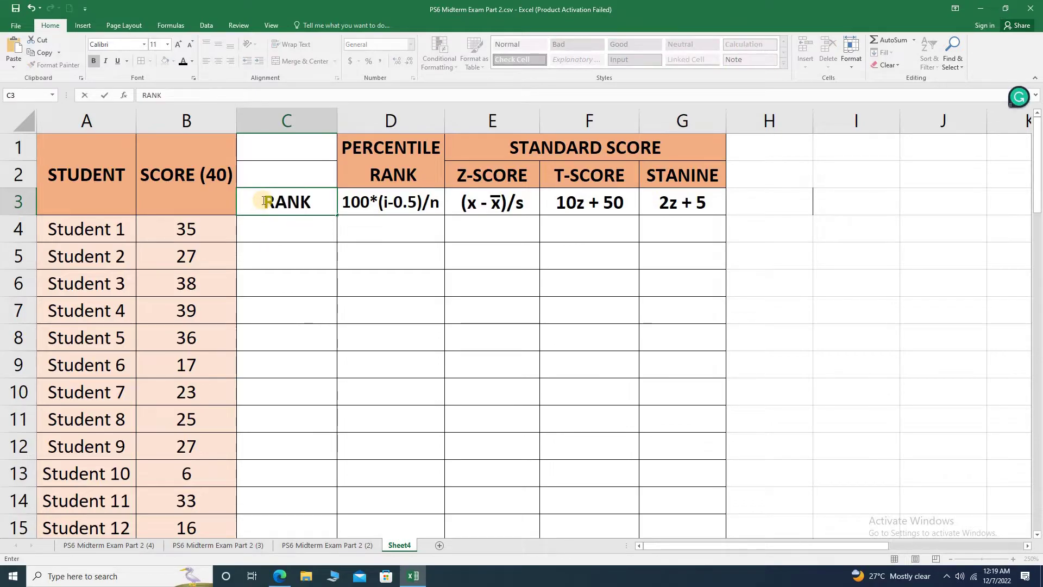
key("Return")
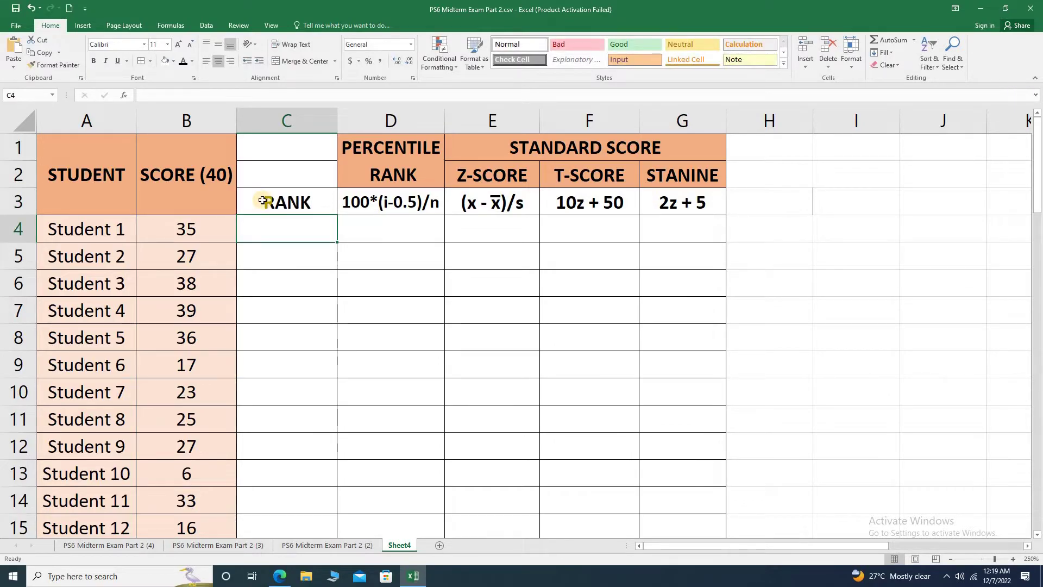
Begin a RANK formula in C4 with B4 as the number and B4:B53 as the reference range.
type("=RANK(")
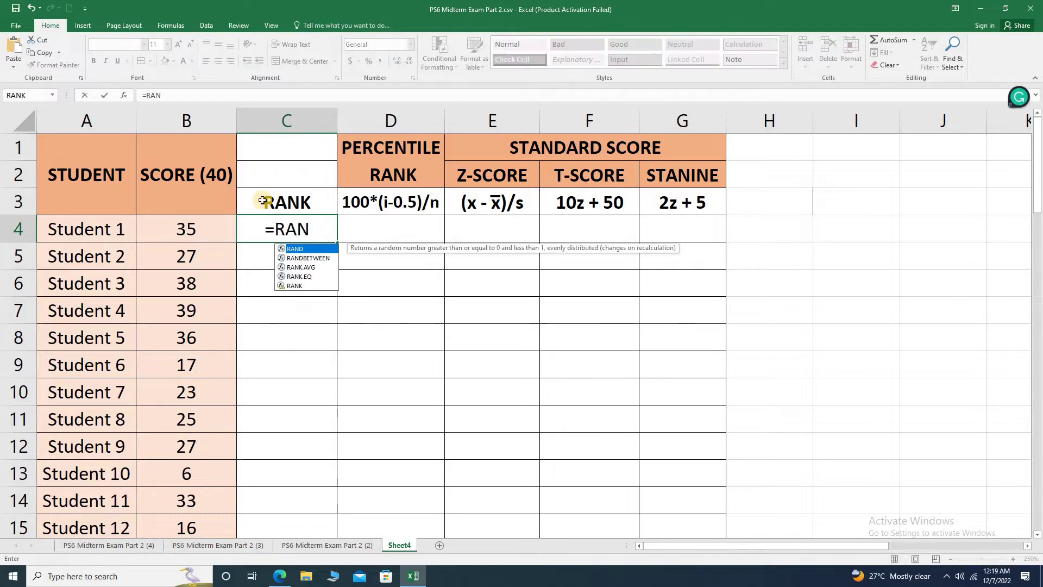
left_click(185, 228)
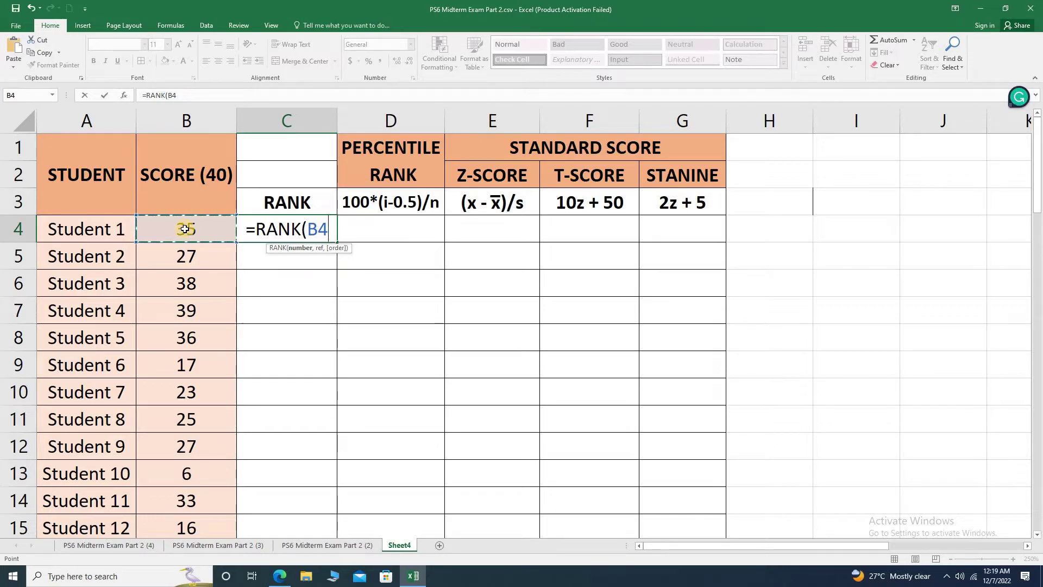
type(",")
left_click_drag(185, 228, 187, 475)
scroll(187, 391, "up", 8)
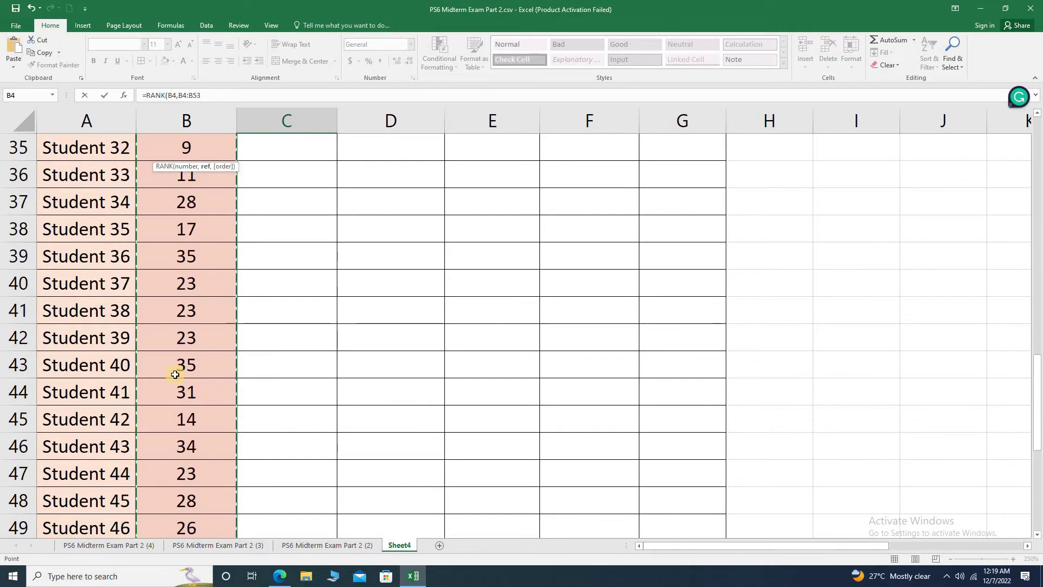
scroll(174, 373, "up", 6)
Make the reference range in the C4 formula absolute as $B$4:$B$53.
left_click(301, 229)
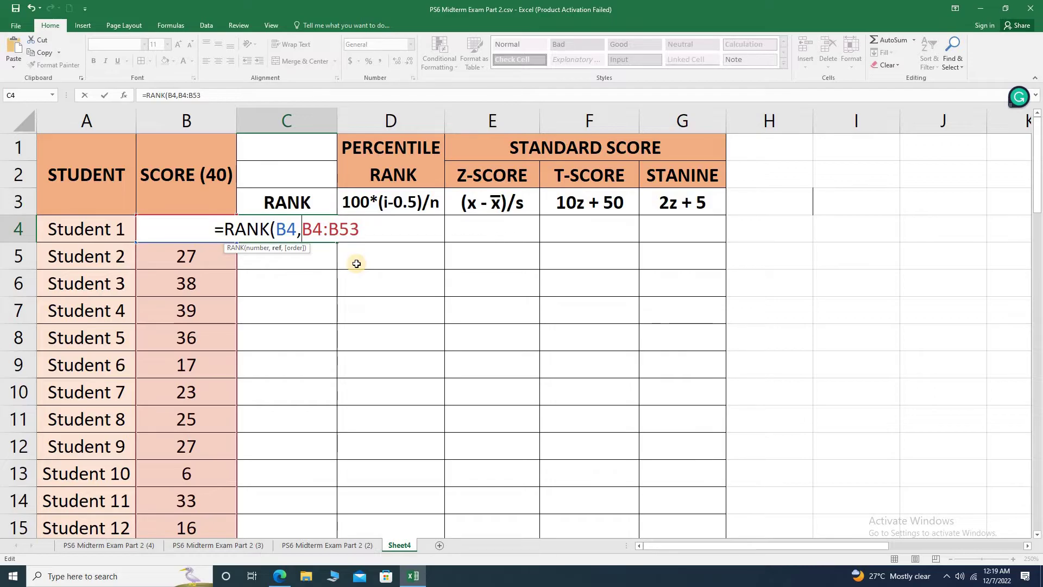
type("$")
key("Right")
type("$")
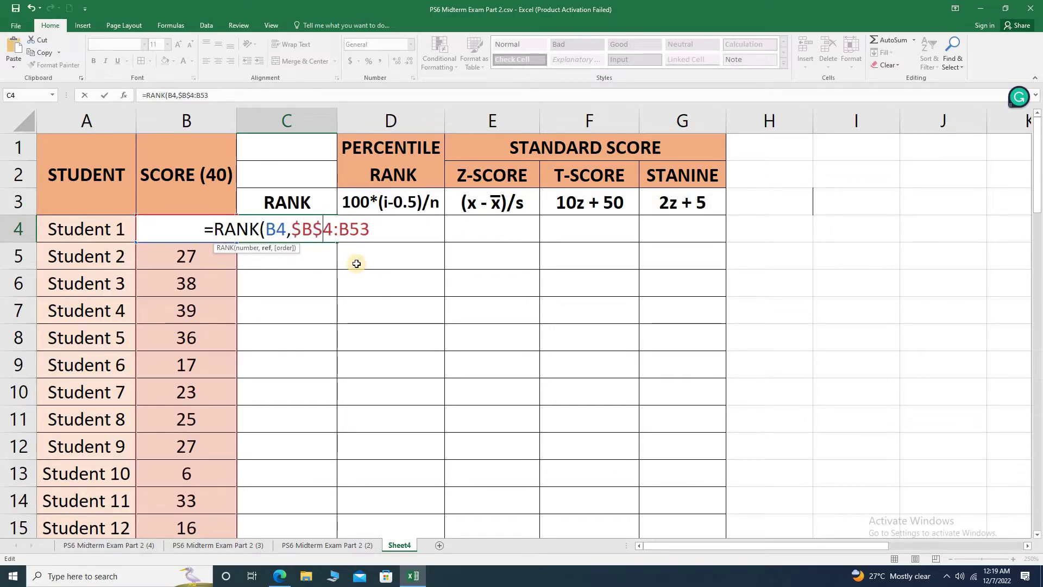
key("Right")
type("$")
key("Right")
type("$53")
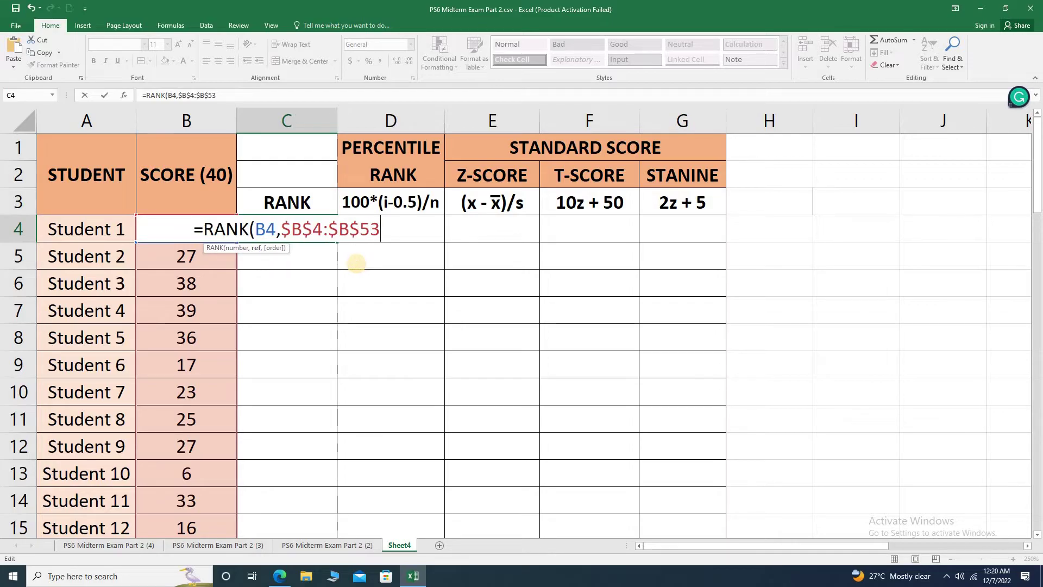
Set the rank order to 1 (ascending), complete =RANK(B4,$B$4:$B$53,1) in C4, and reselect that cell.
type(",")
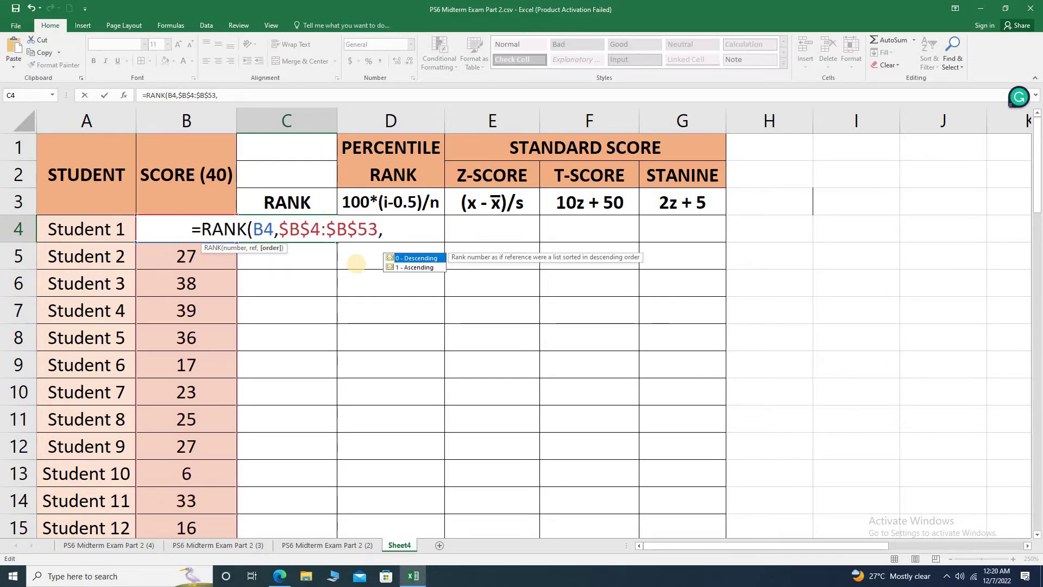
type("0")
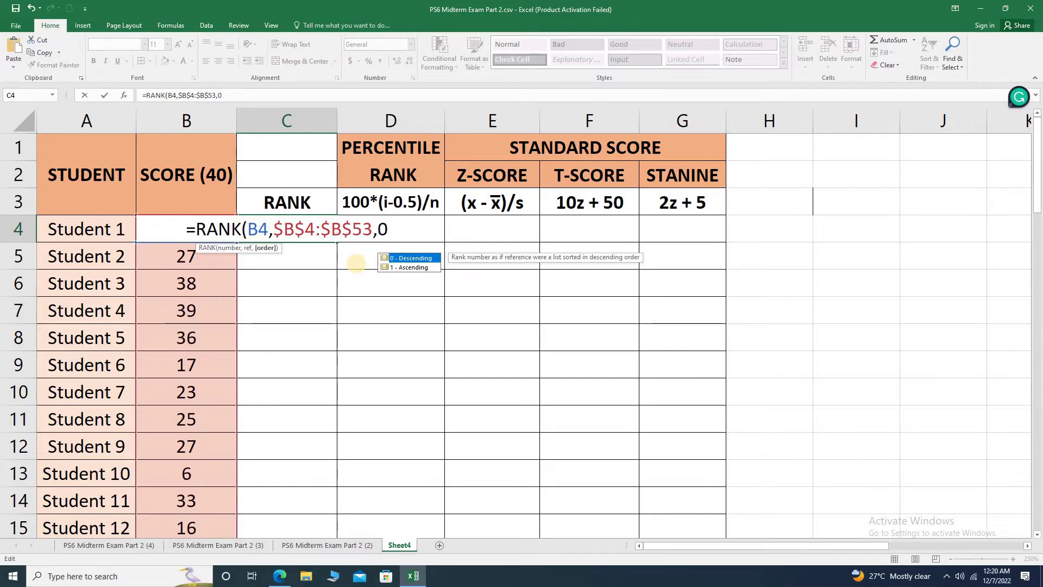
key("BackSpace")
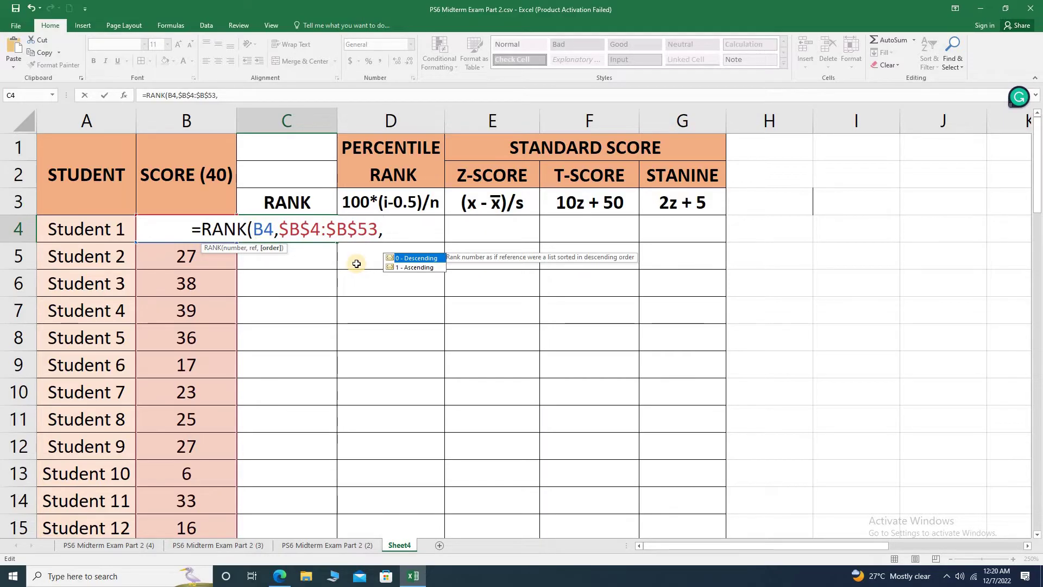
type("1")
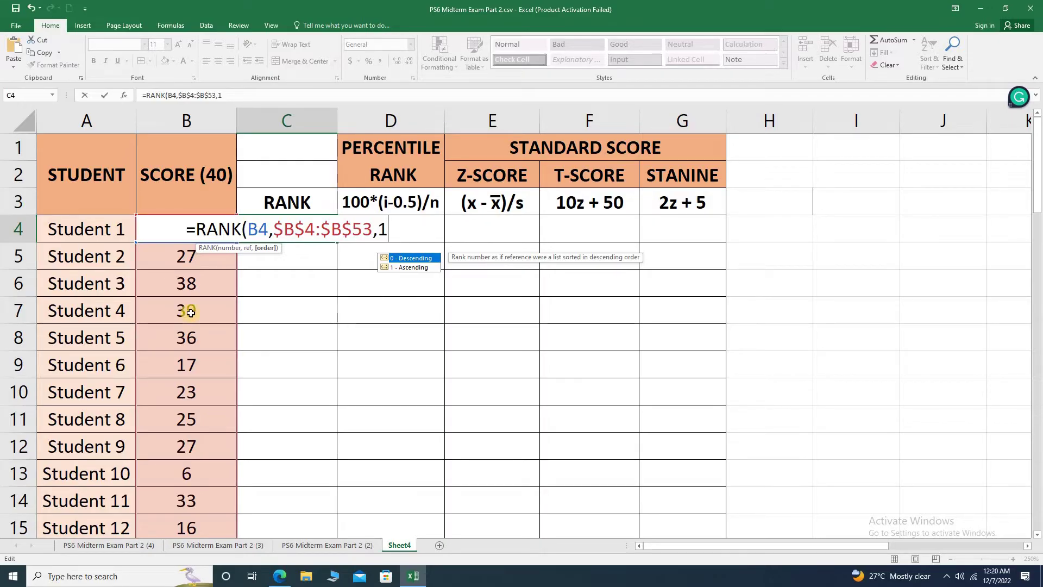
type(")")
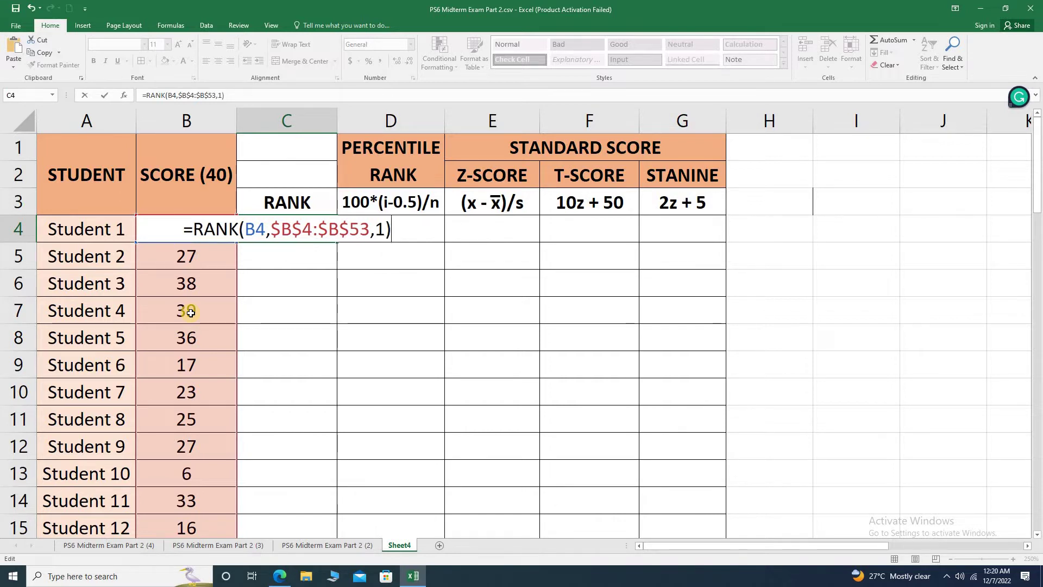
key("Return")
left_click(275, 225)
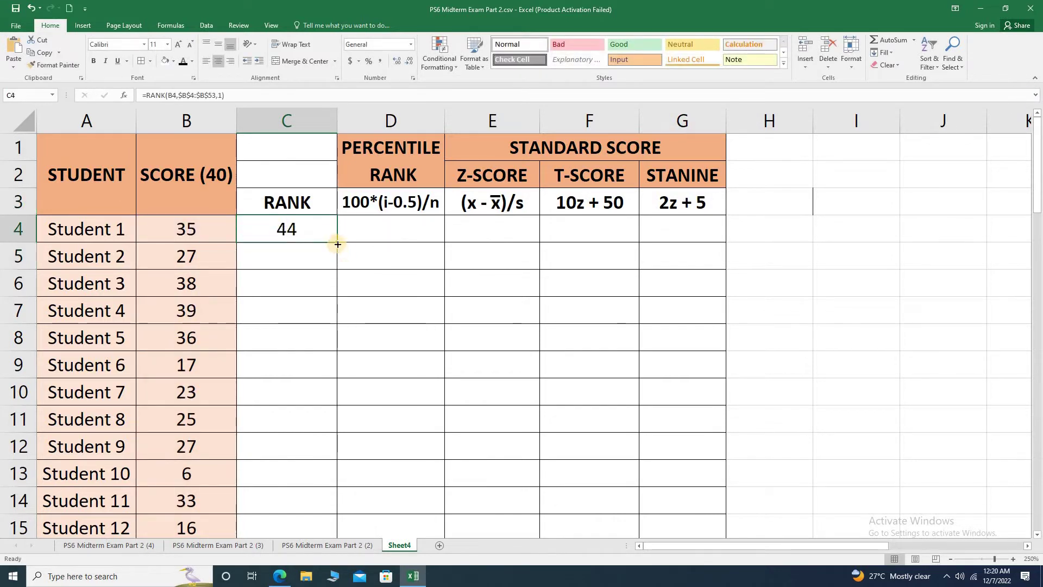
Fill the RANK formula from C4 down to C53 for all students.
left_click_drag(337, 241, 298, 482)
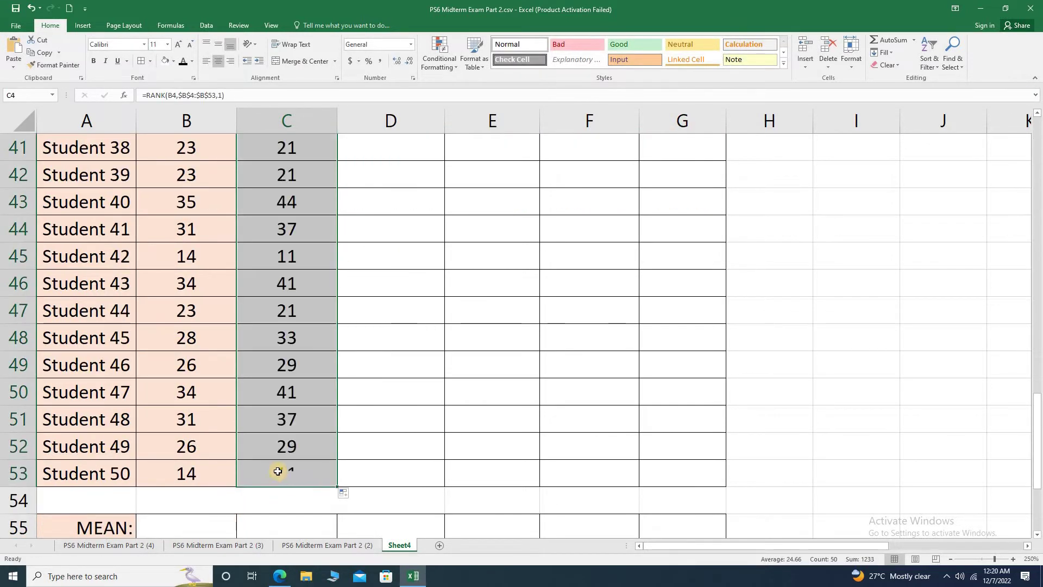
scroll(282, 445, "up", 3)
scroll(294, 421, "up", 10)
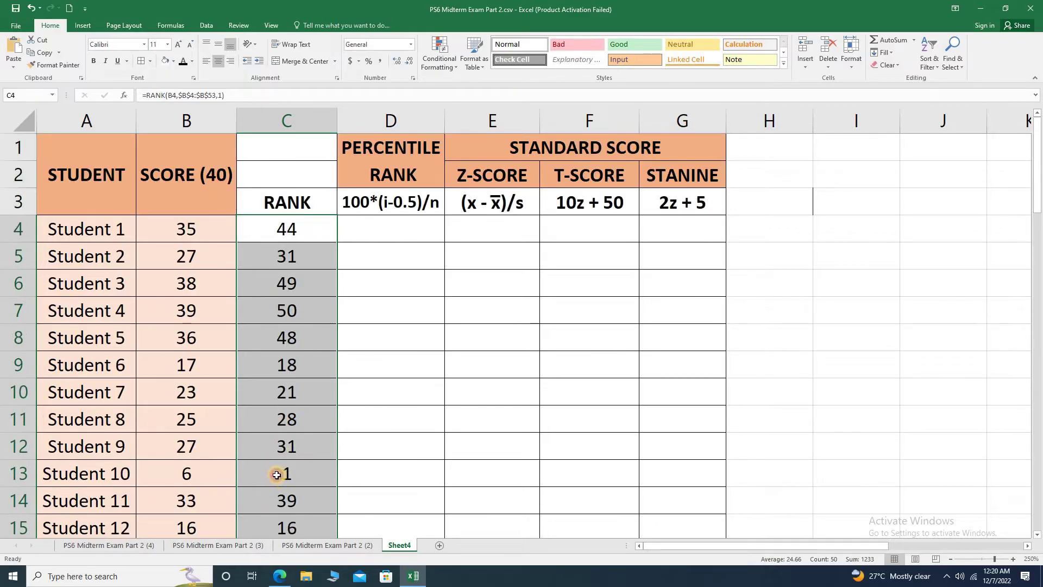
Compare the score and rank of Student 10 and of Student 4 to check the ascending ranking.
left_click(276, 474)
left_click(210, 477)
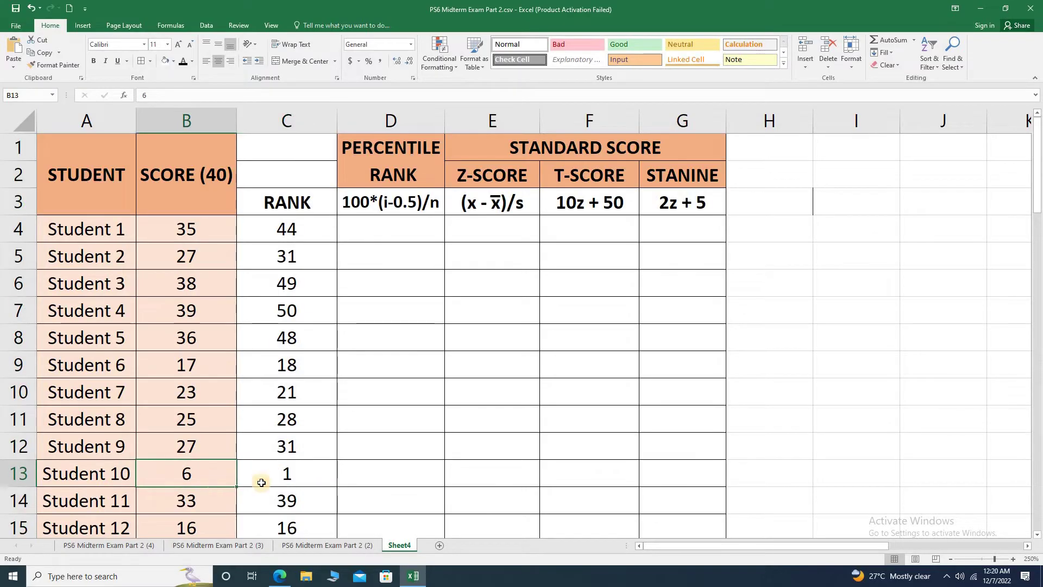
left_click(293, 477)
left_click(214, 312)
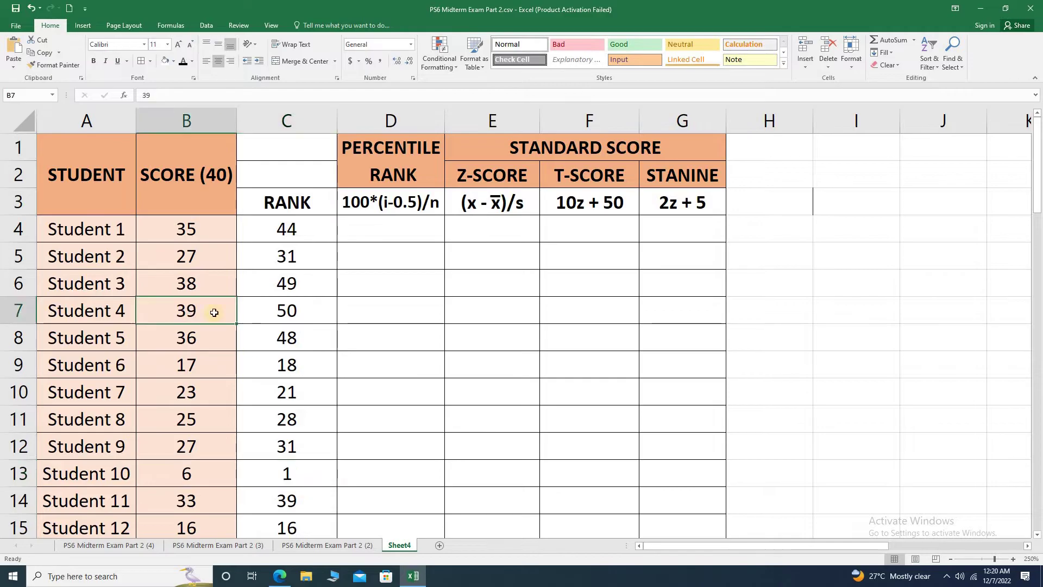
left_click(271, 308)
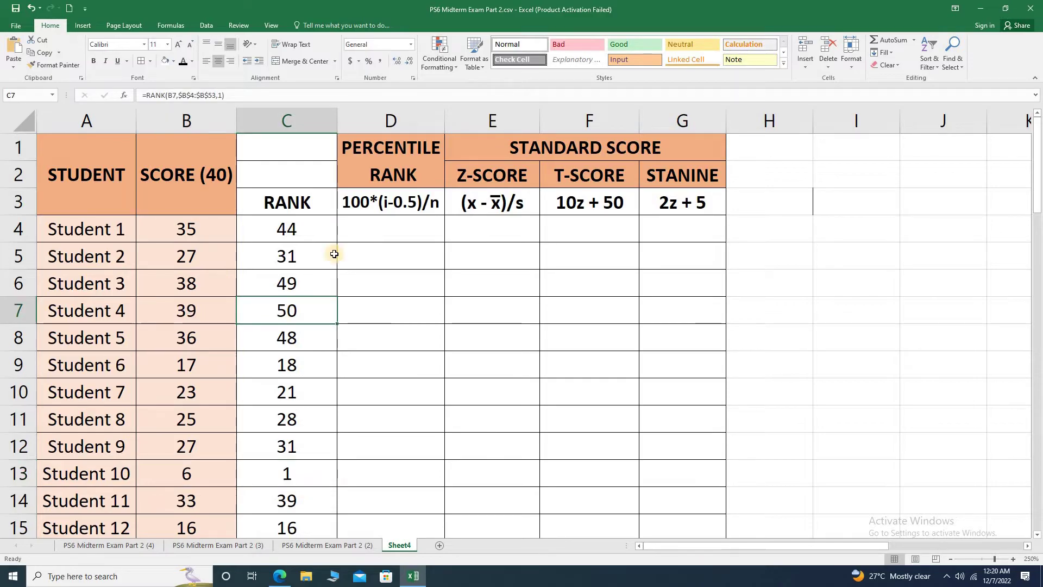
Fit the RANK column's width to its contents and enter the percentile rank formula =100*(C4-0.5)/50 in D4.
double_click(336, 119)
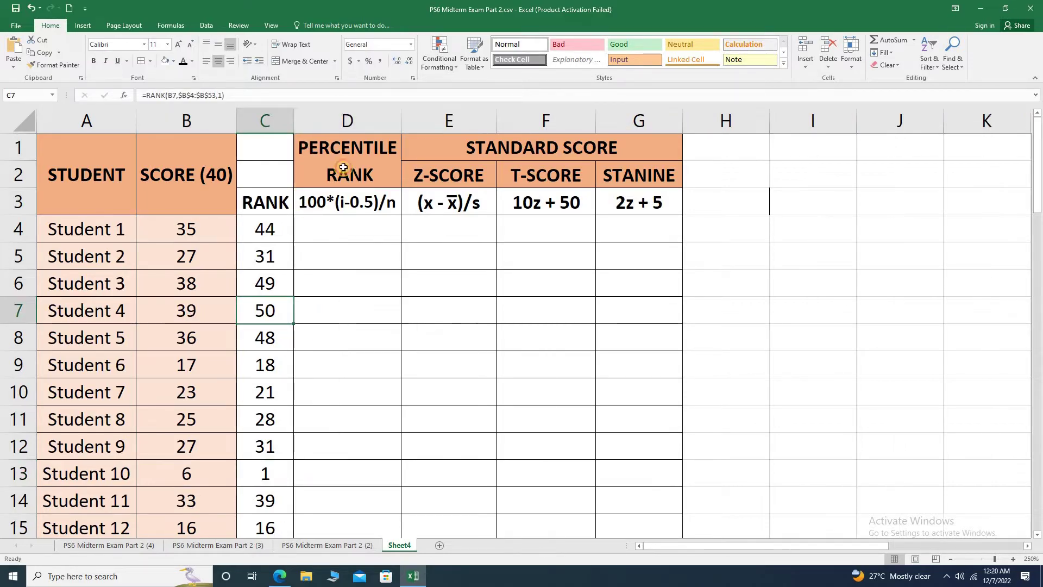
left_click(332, 232)
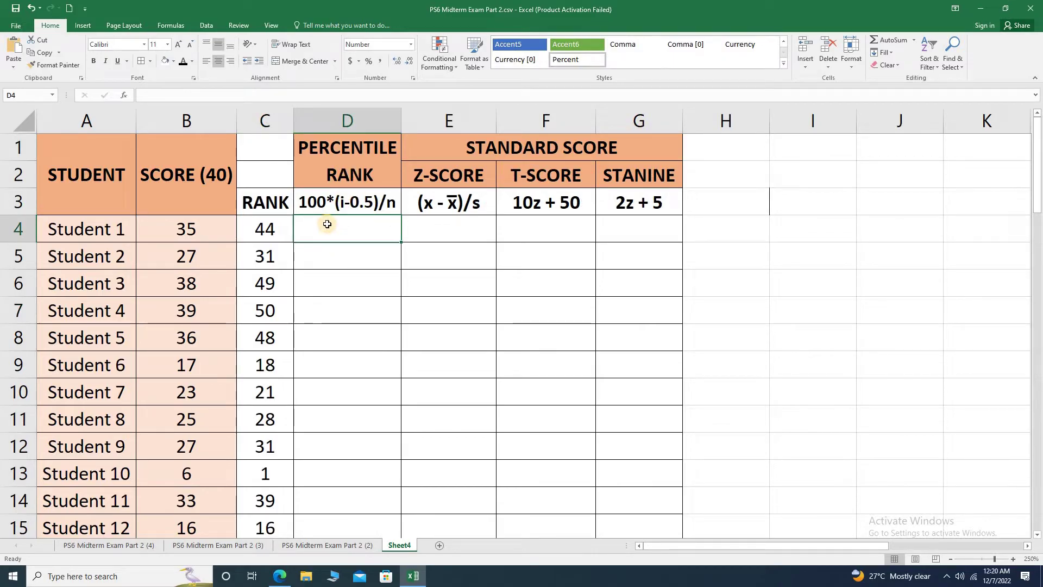
type("=100")
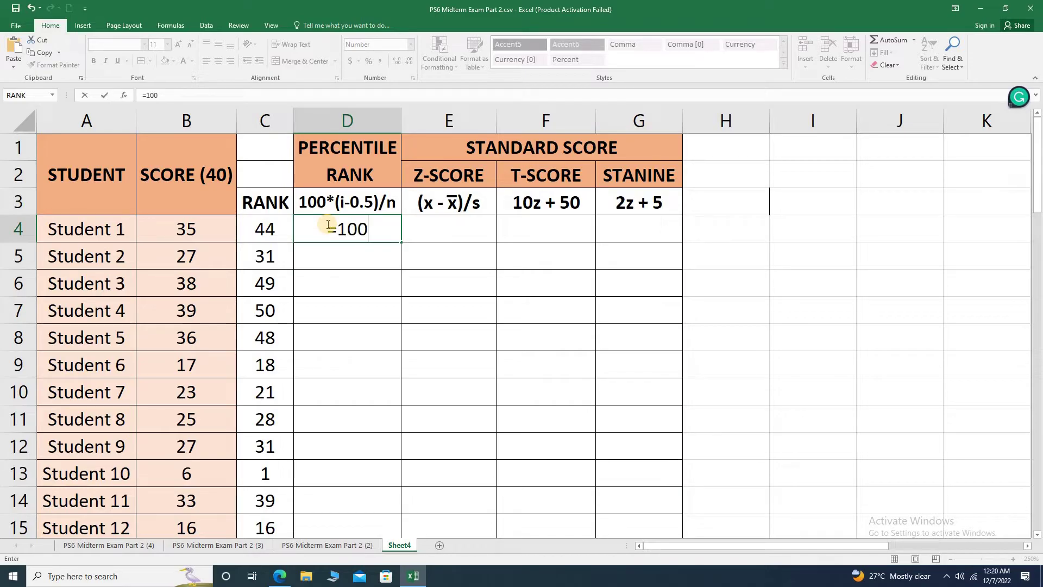
type("*(")
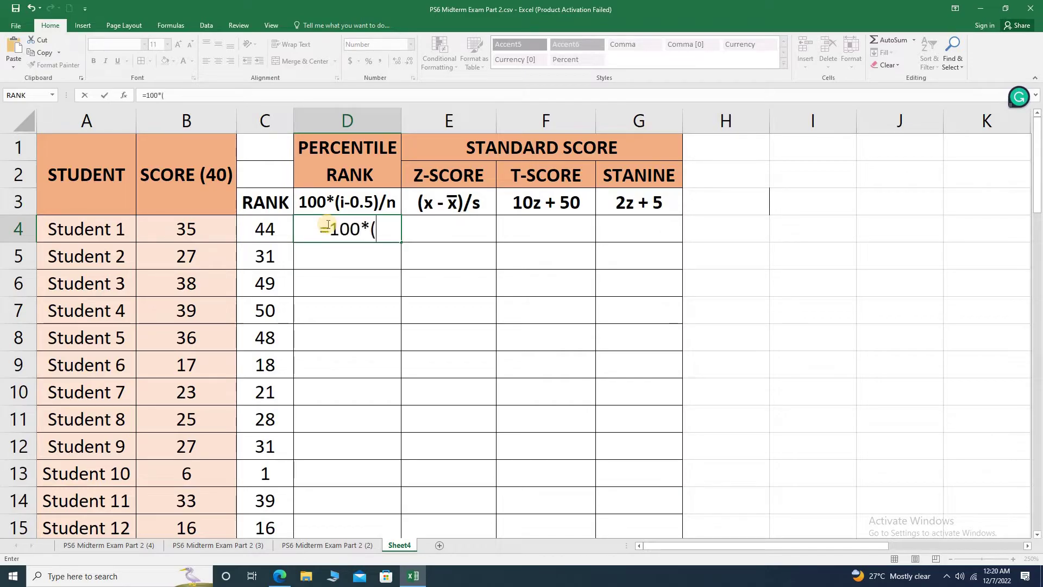
left_click(260, 230)
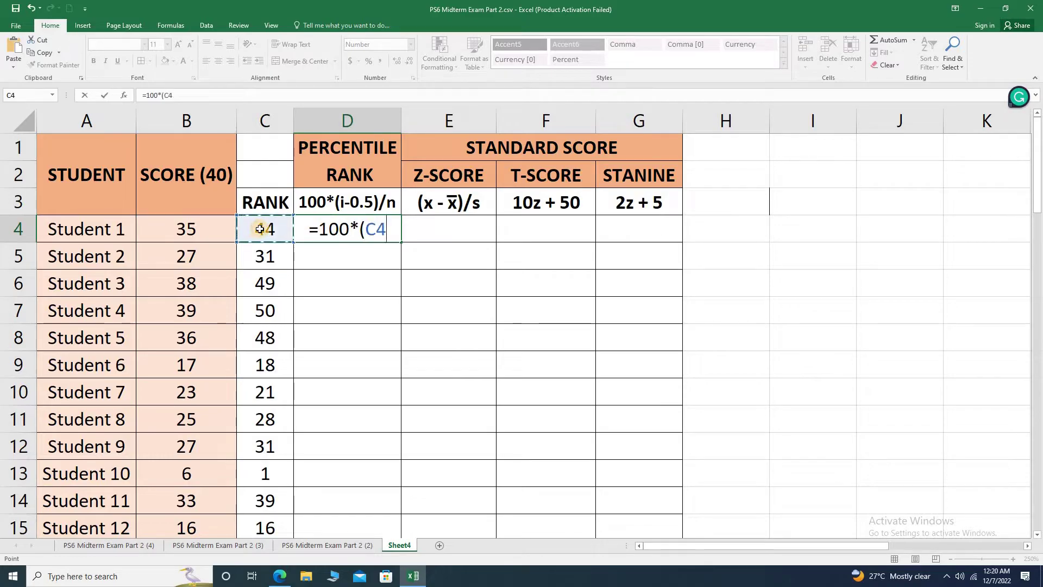
type("-0")
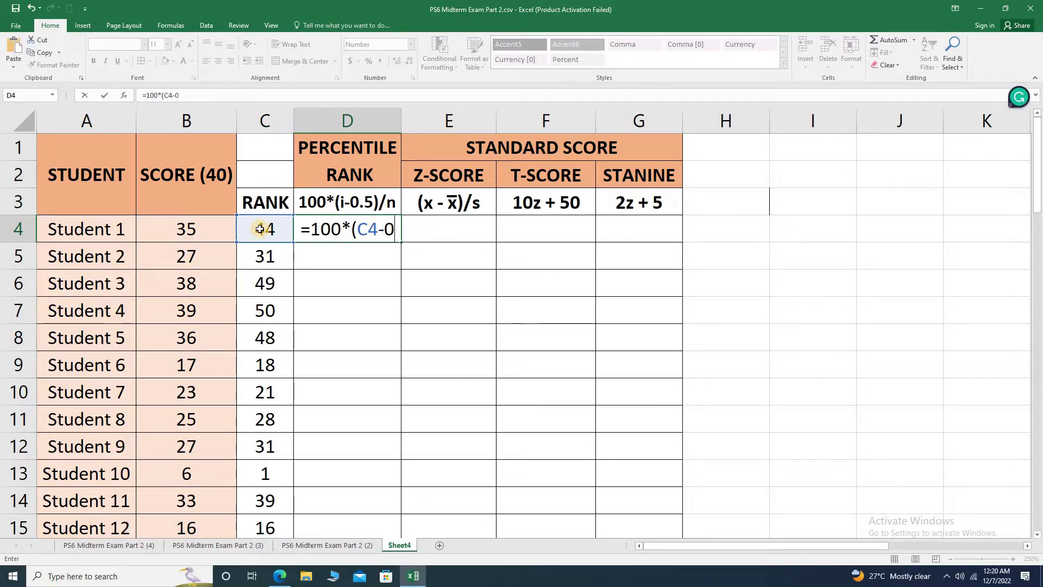
type(".5)")
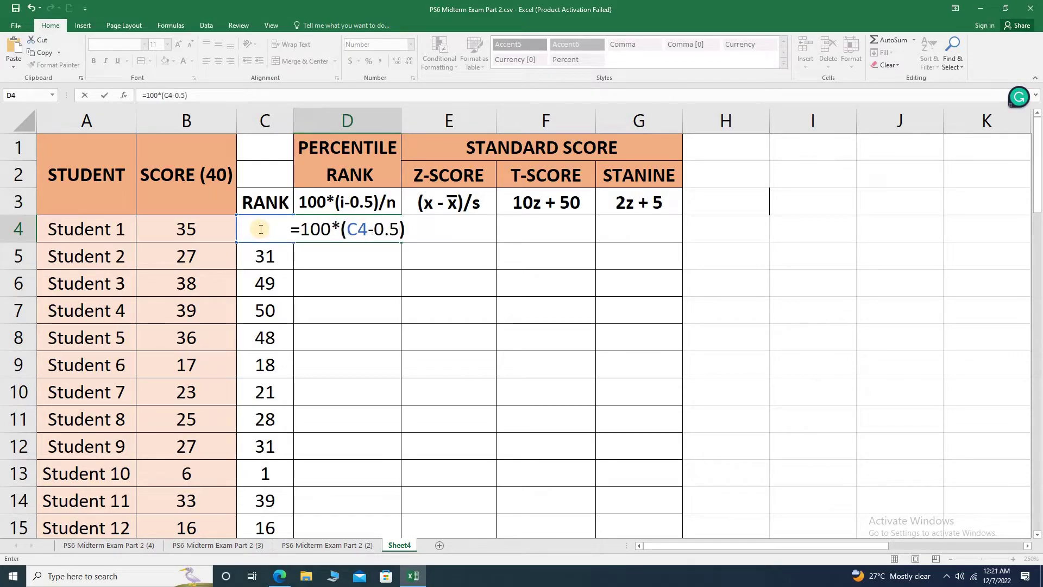
type("/")
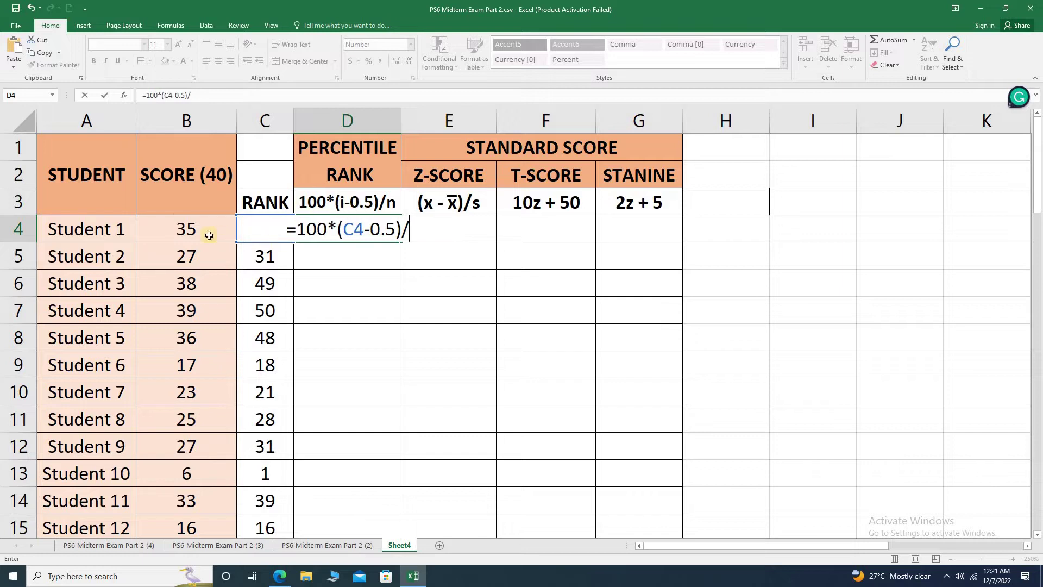
type("50")
key("ctrl+Return")
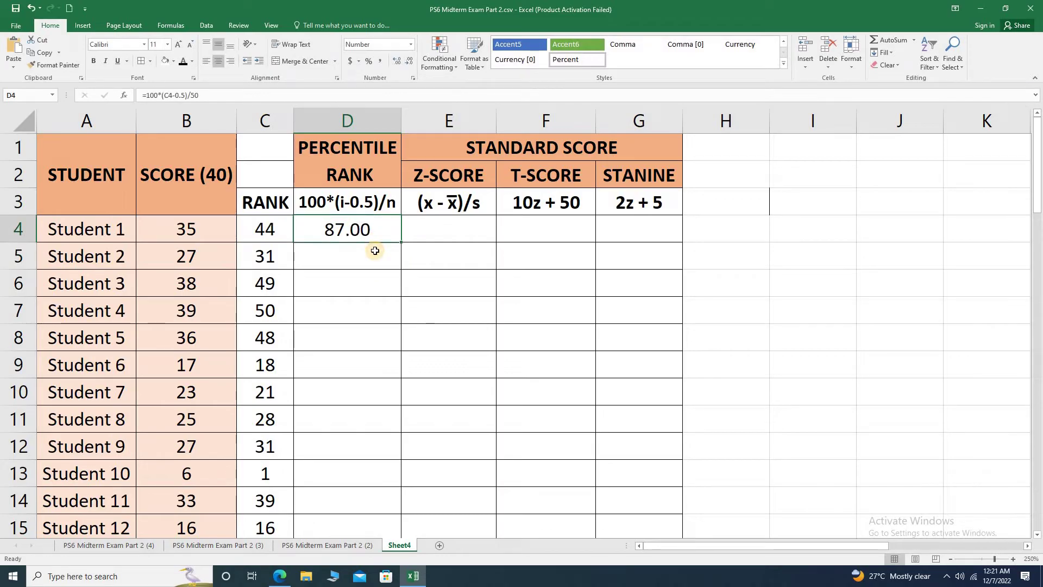
Format the percentile rank in D4 with no decimal places and fill its formula down to D53.
left_click(400, 63)
left_click(410, 63)
left_click(410, 64)
left_click(410, 64)
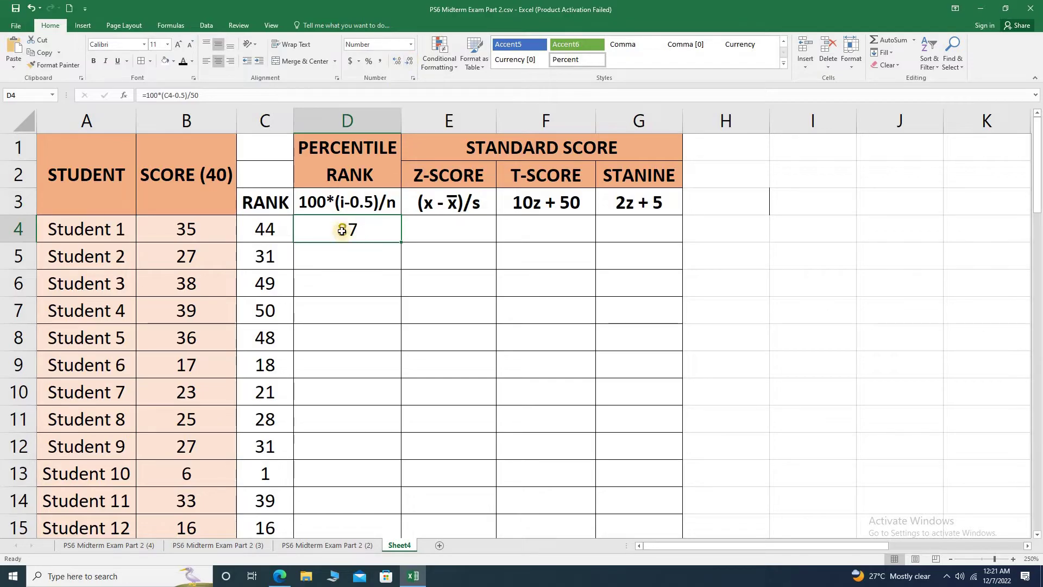
left_click_drag(401, 240, 381, 488)
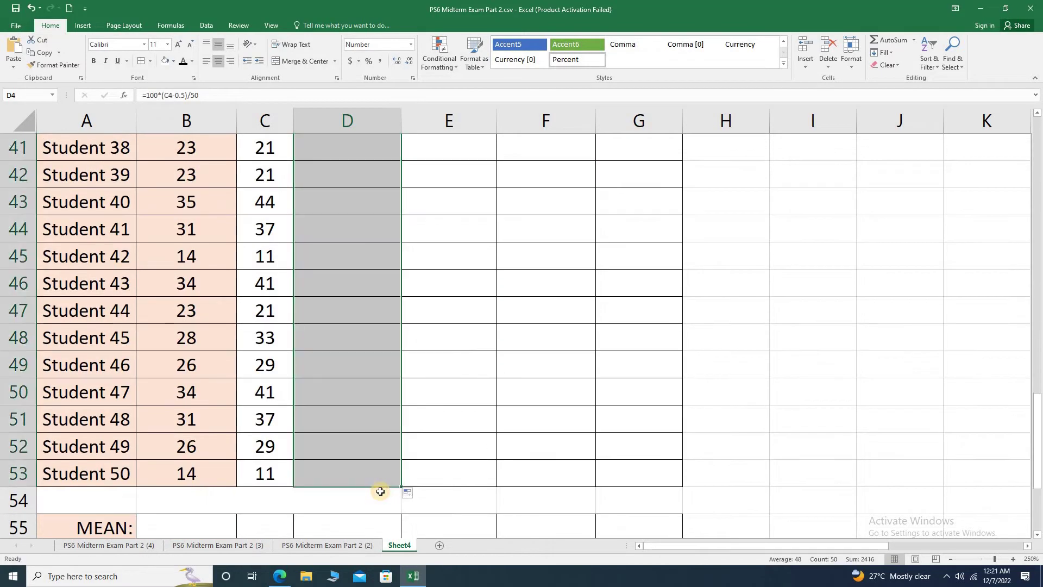
scroll(356, 468, "up", 13)
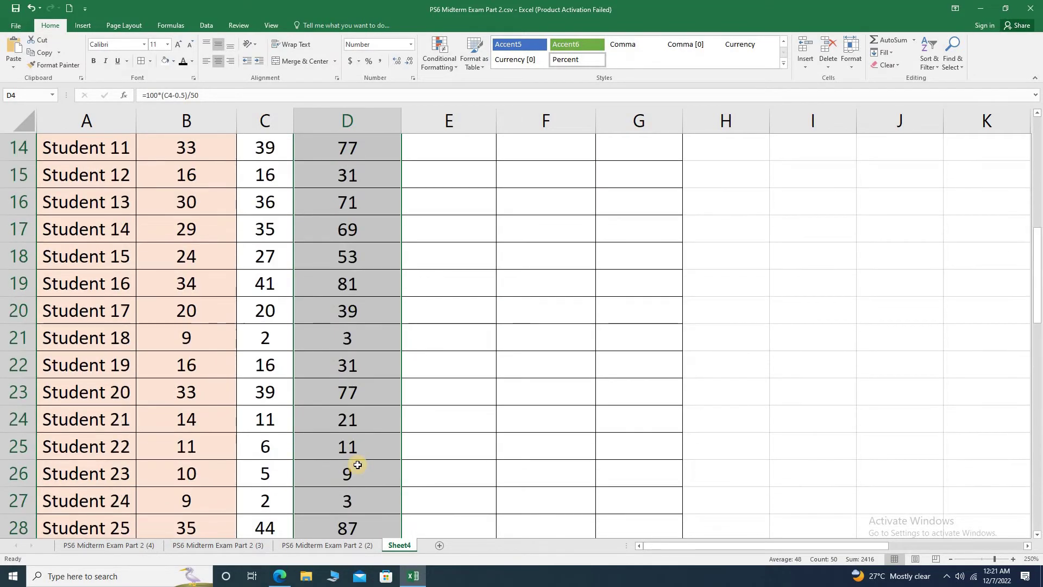
Compare the scores in column B with the percentile ranks in column D for Students 4, 10 and 1.
left_click(330, 312)
left_click(163, 313)
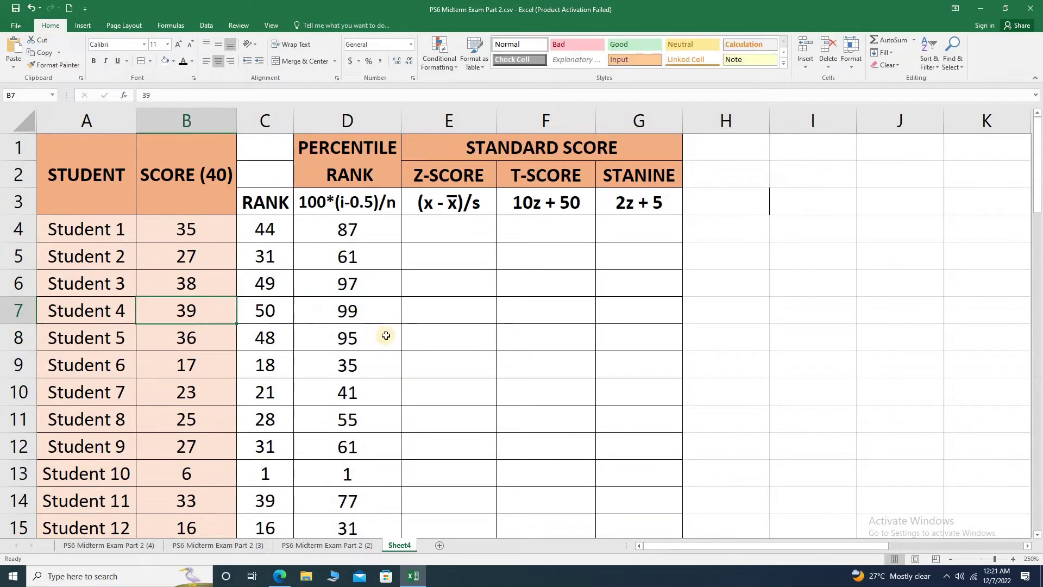
left_click(355, 310)
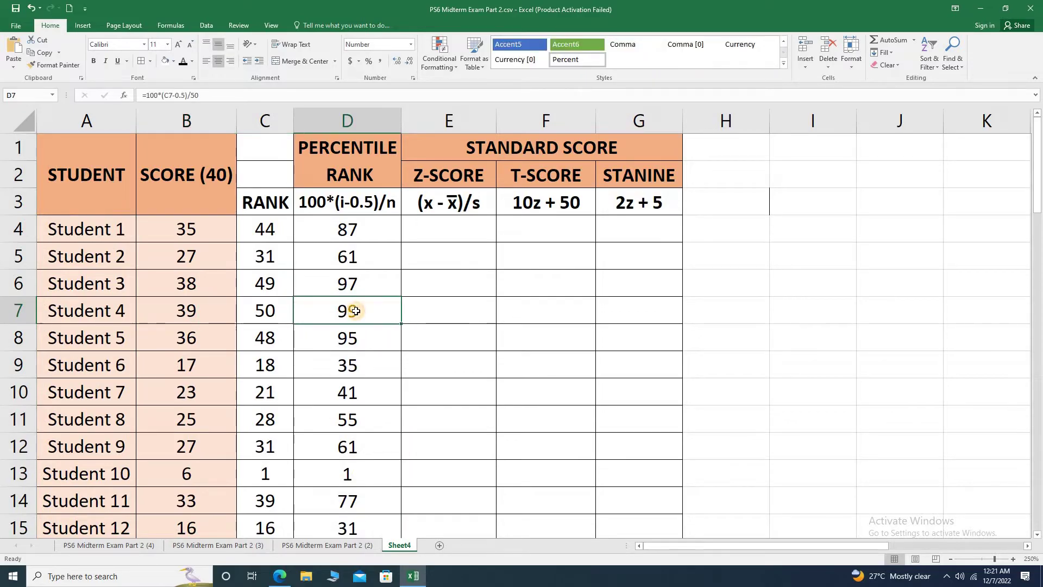
left_click(203, 476)
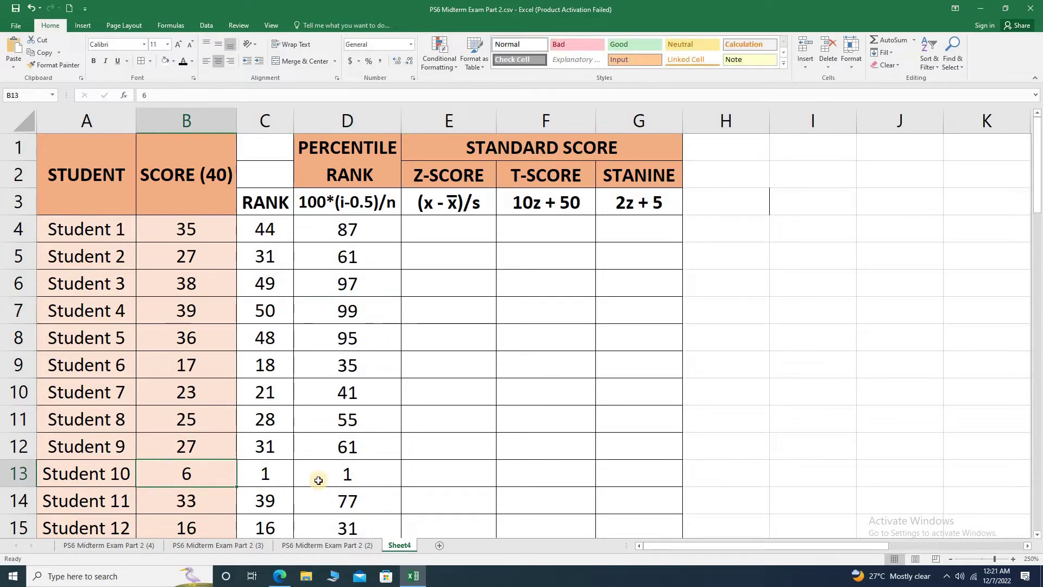
left_click(342, 480)
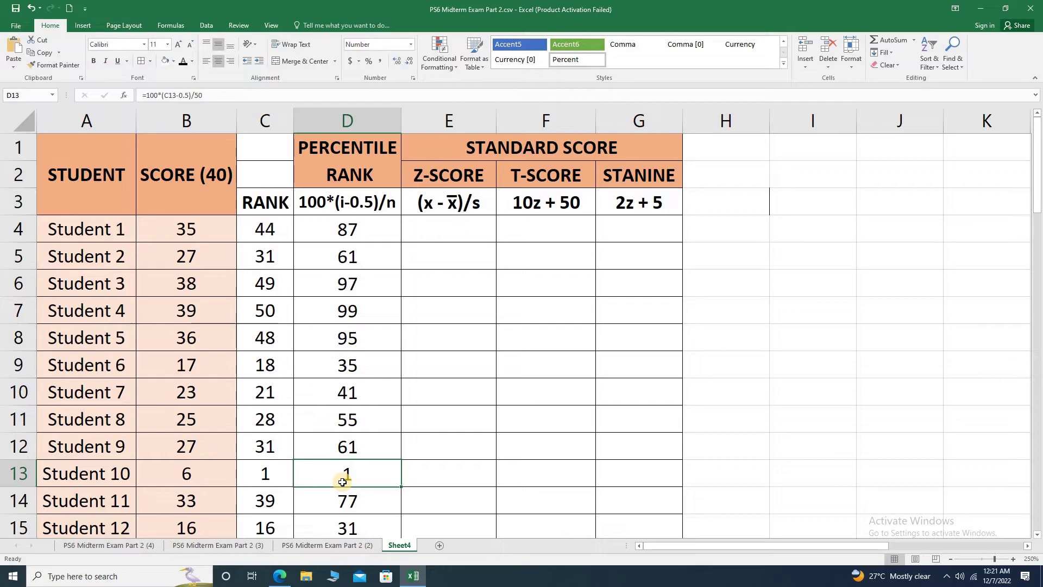
left_click(345, 314)
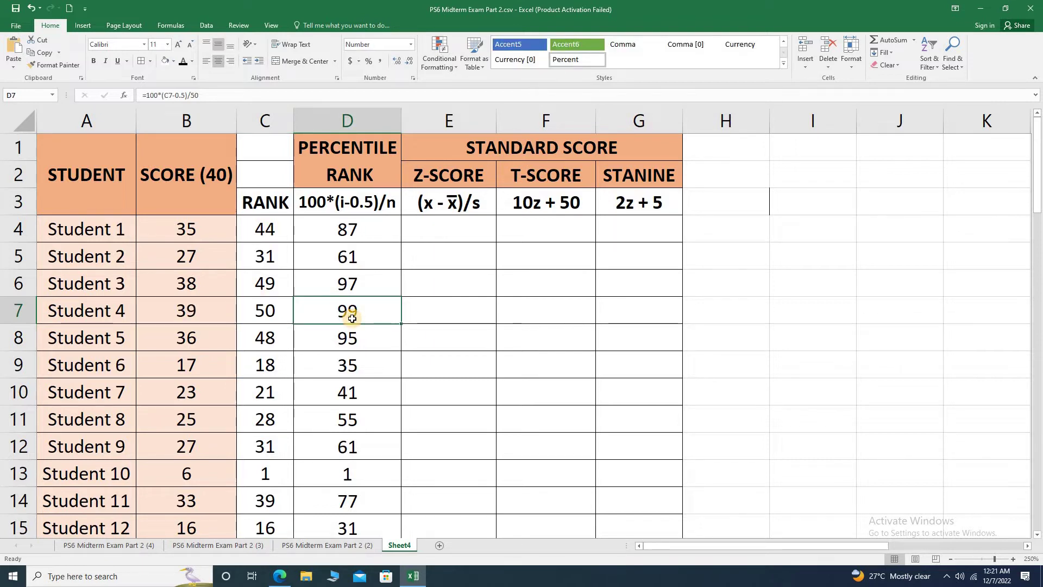
left_click(191, 318)
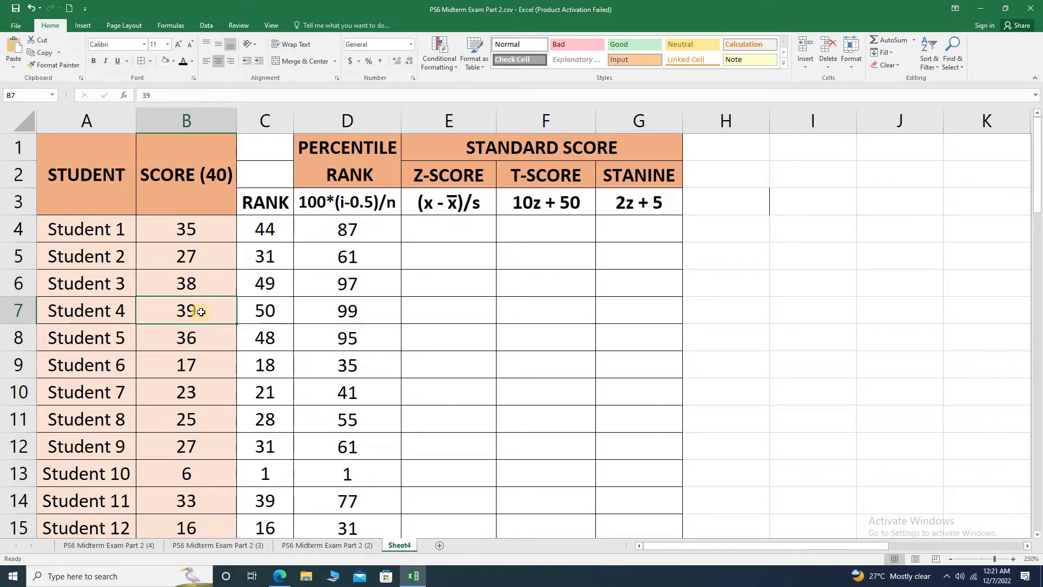
key("Up")
key("Up")
key("Up")
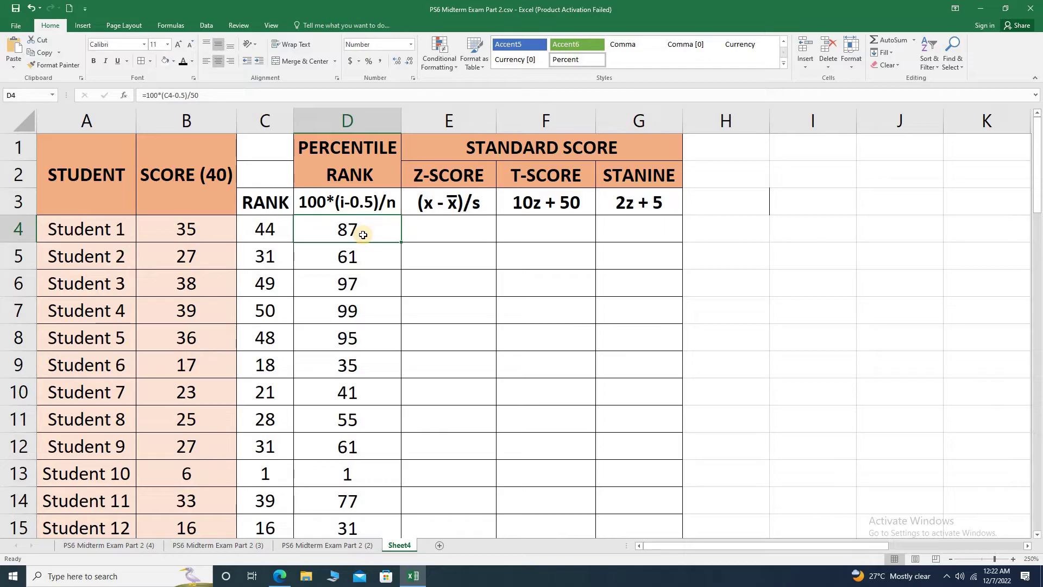
left_click(206, 233)
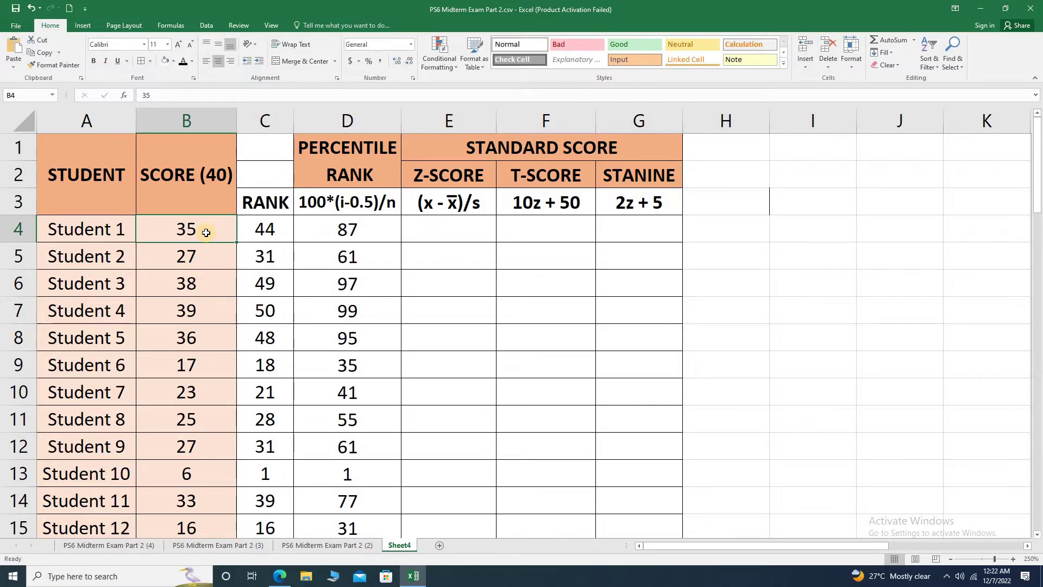
left_click(367, 232)
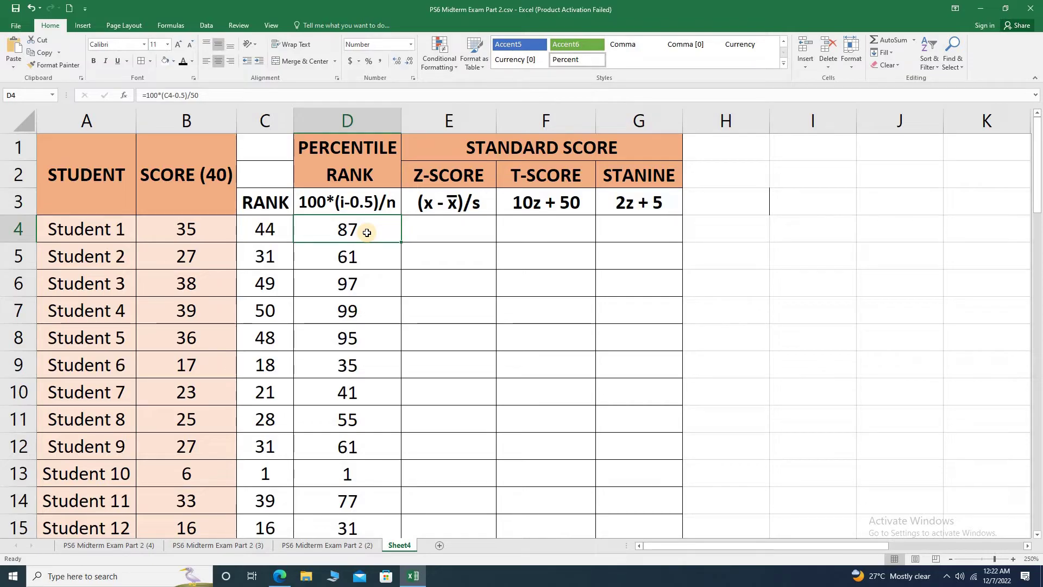
Insert a new column before the Z-SCORE column and begin a PERCENTRANK formula in E4 with B4:B53 as the array.
right_click(426, 118)
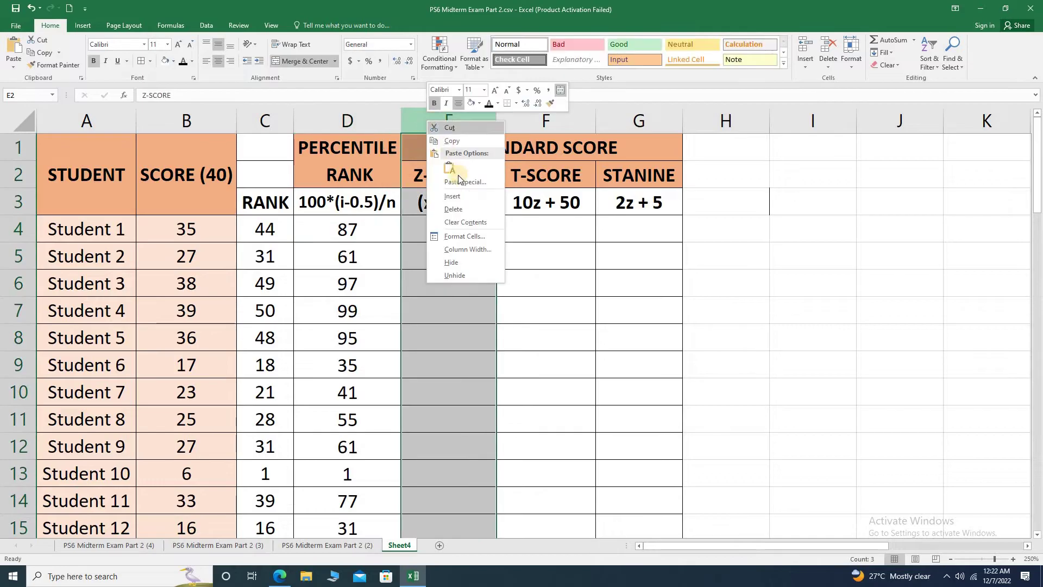
left_click(460, 194)
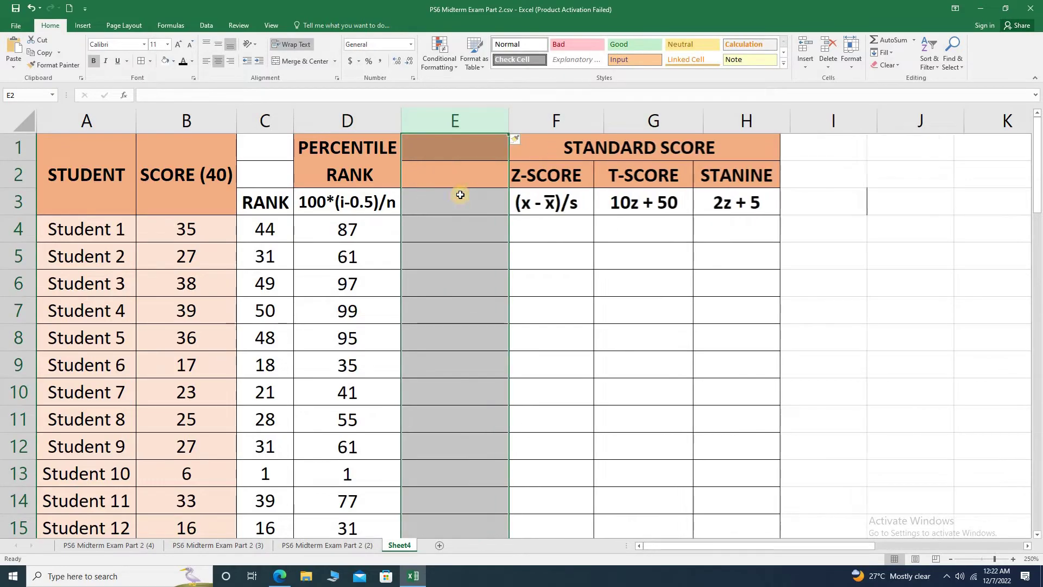
left_click(428, 231)
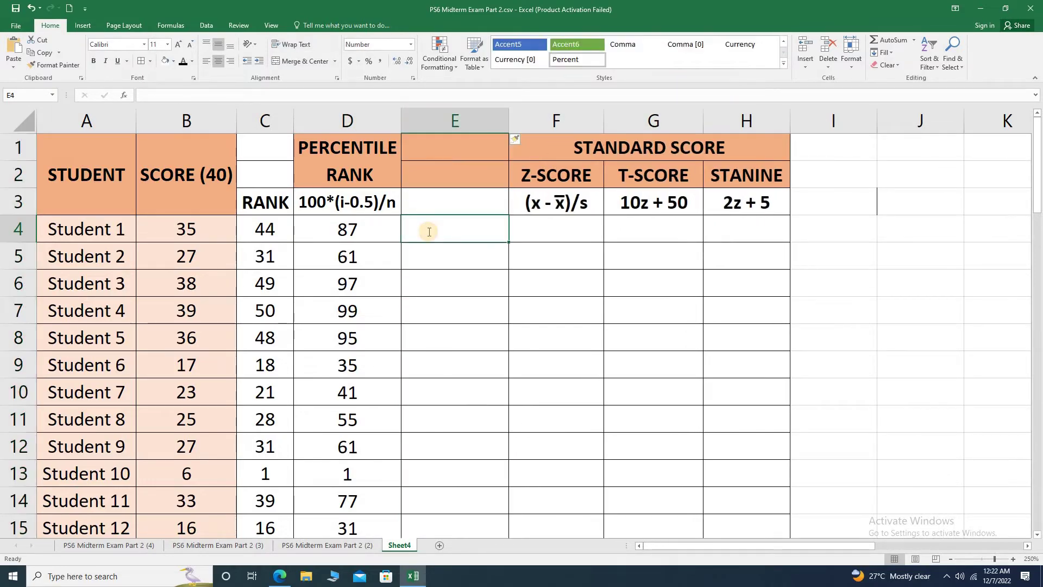
type("=PERCEN")
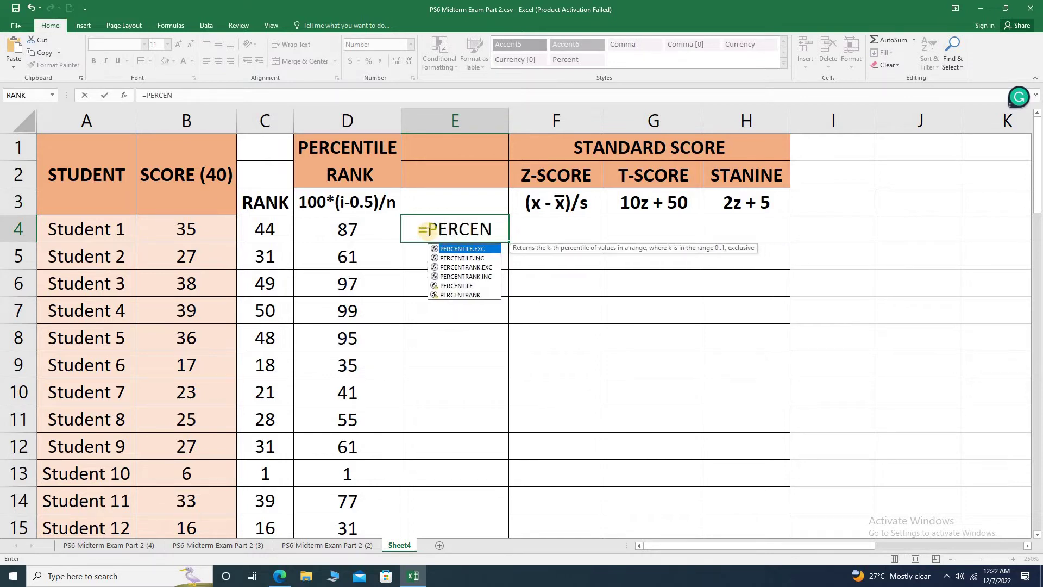
type("TRANK")
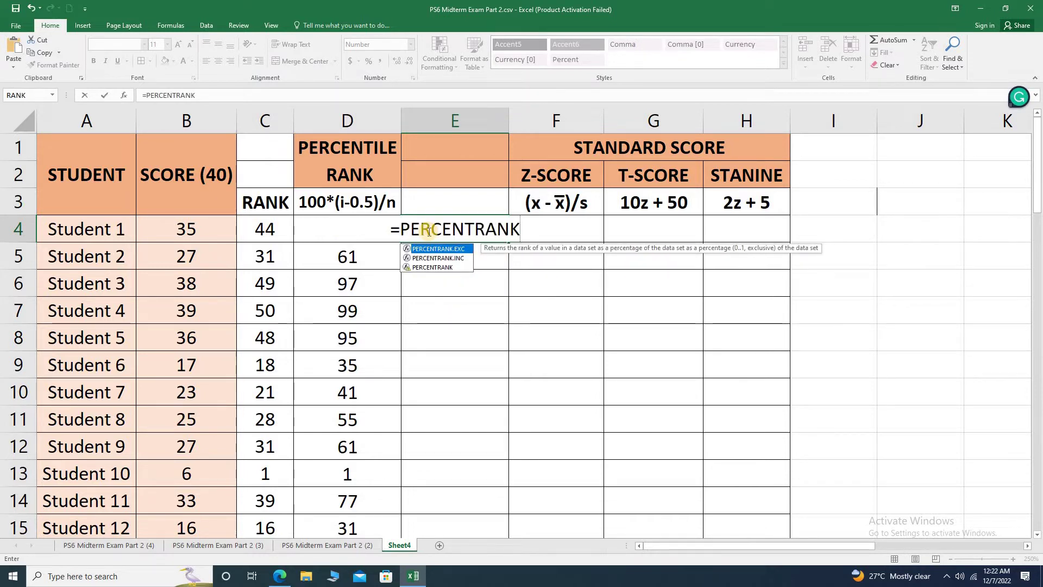
type("(")
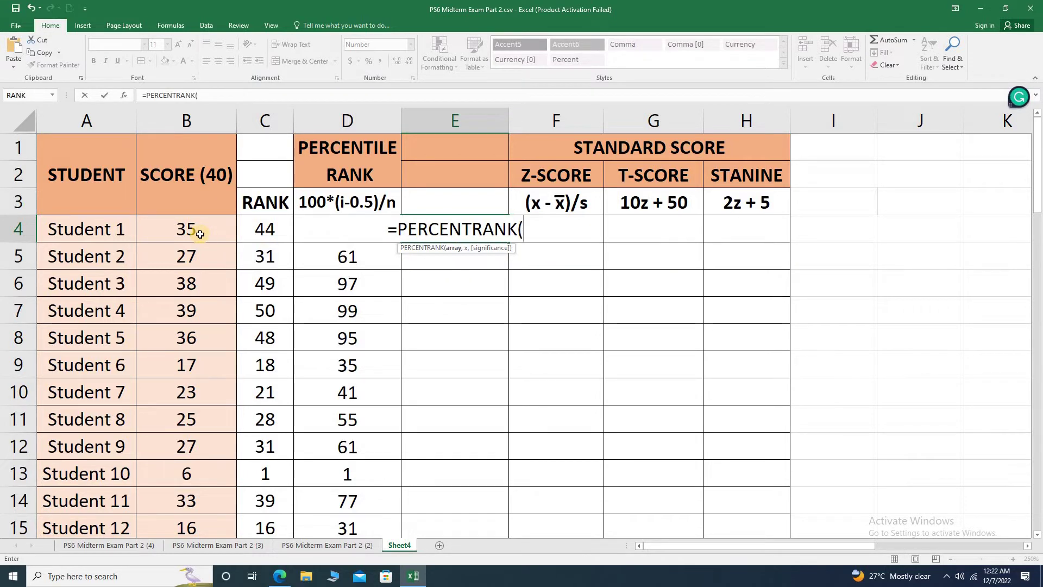
left_click_drag(200, 234, 193, 416)
left_click_drag(212, 550, 191, 478)
scroll(421, 309, "up", 13)
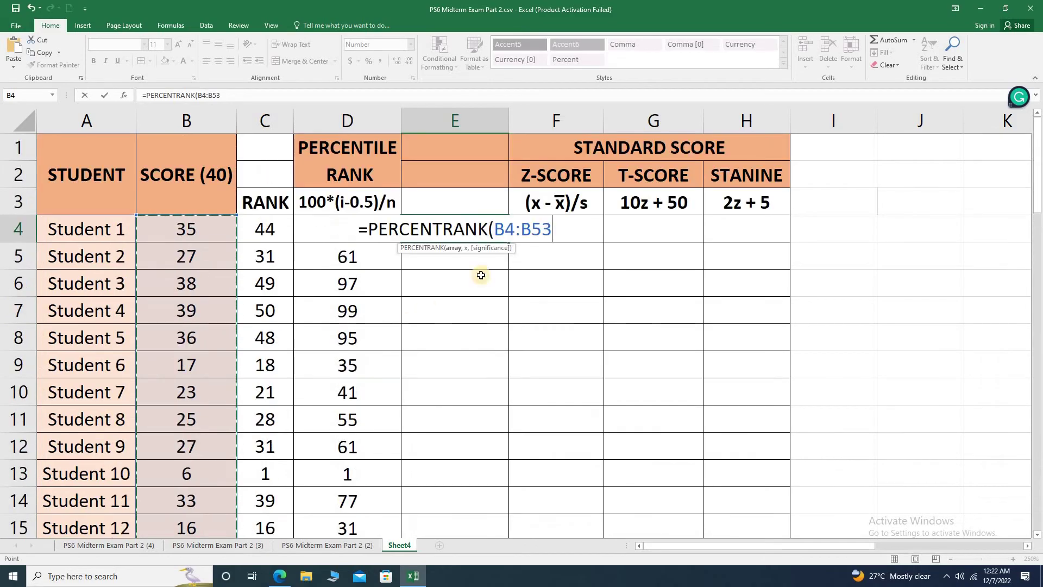
Make the array range in the E4 PERCENTRANK formula absolute as $B$4:$B$53.
left_click(502, 229)
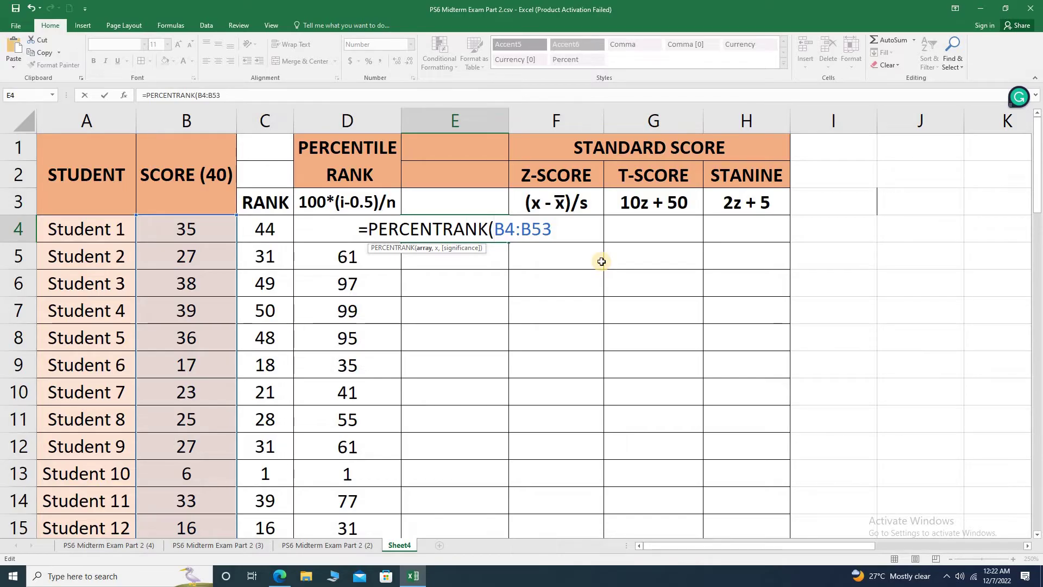
type("$")
key("Right")
type("$")
key("Right")
type("$")
key("Right")
type("$53")
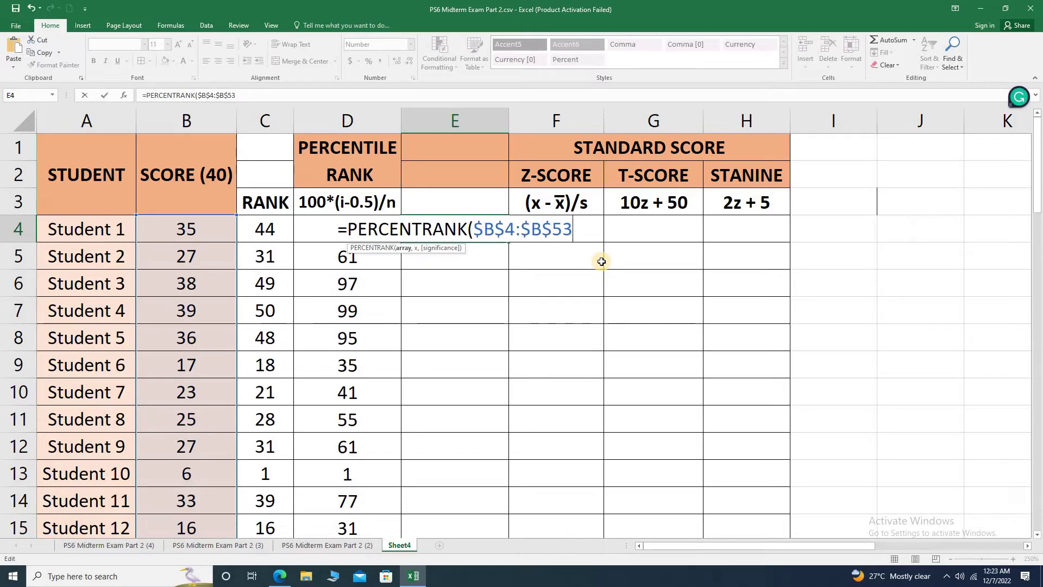
Complete the PERCENTRANK formula in E4 with B4 as the x value and enter it.
type(",")
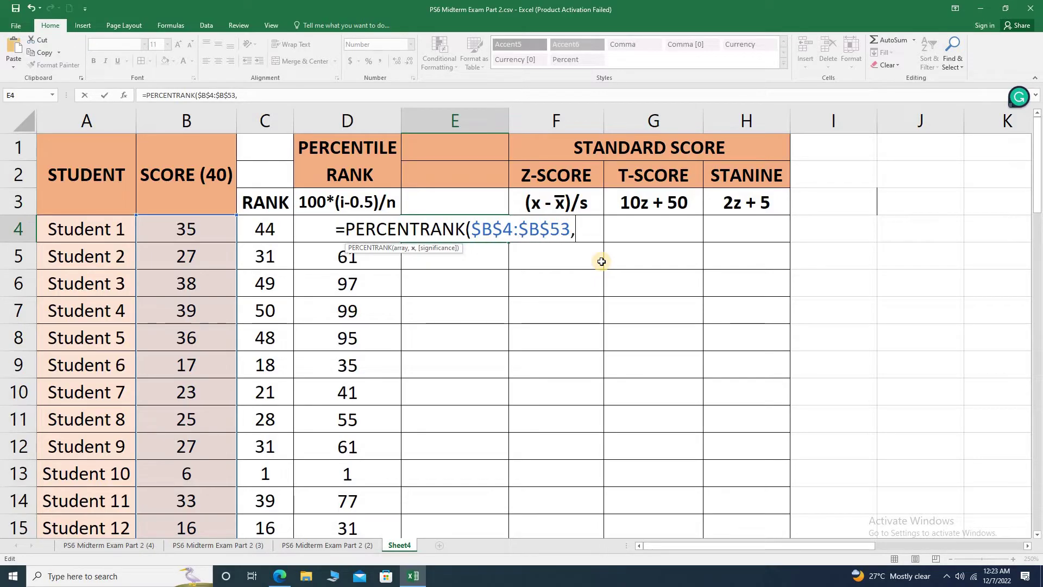
left_click(197, 224)
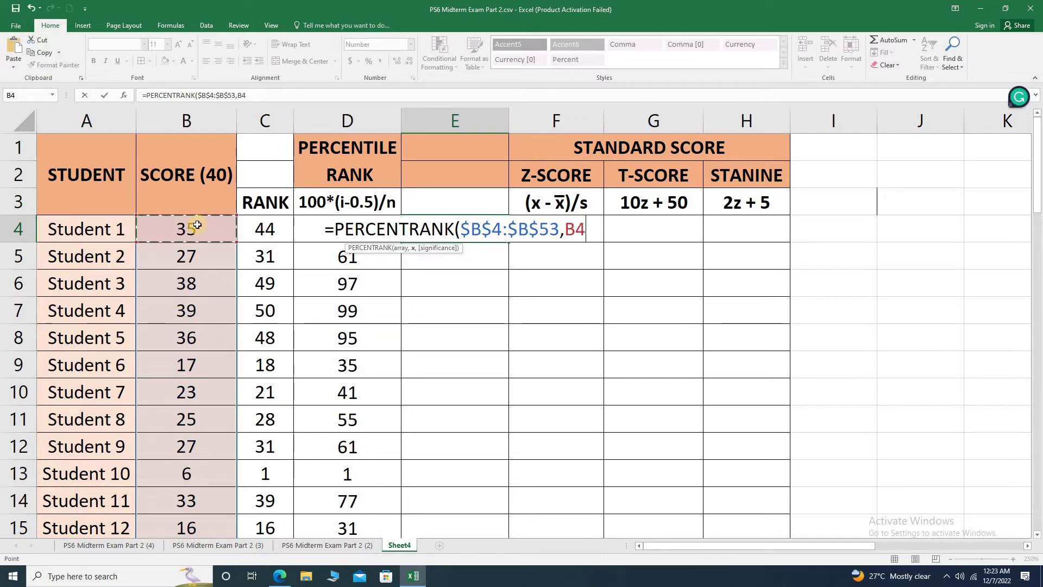
type(")")
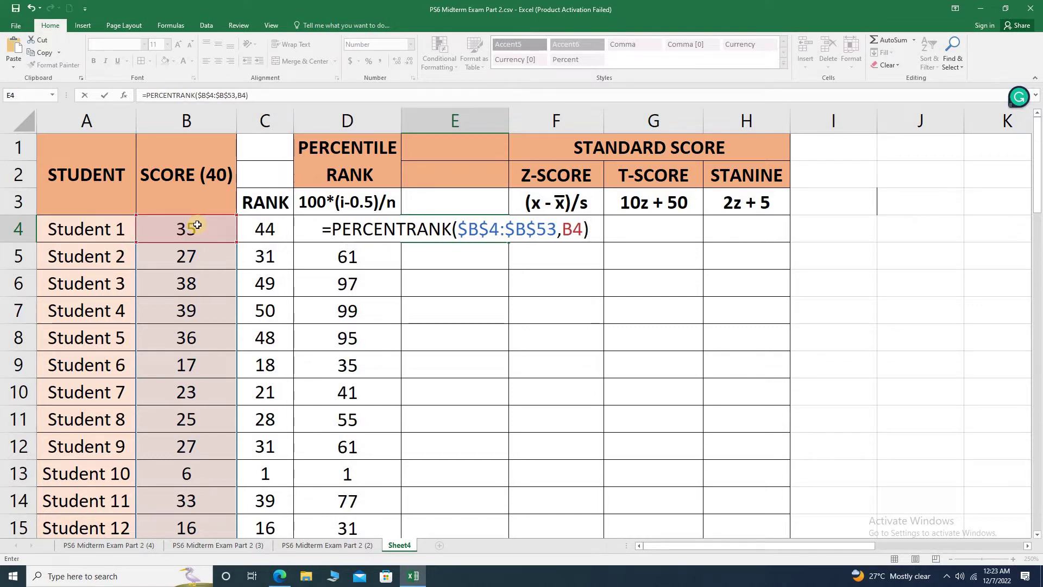
key("Return")
key("Up")
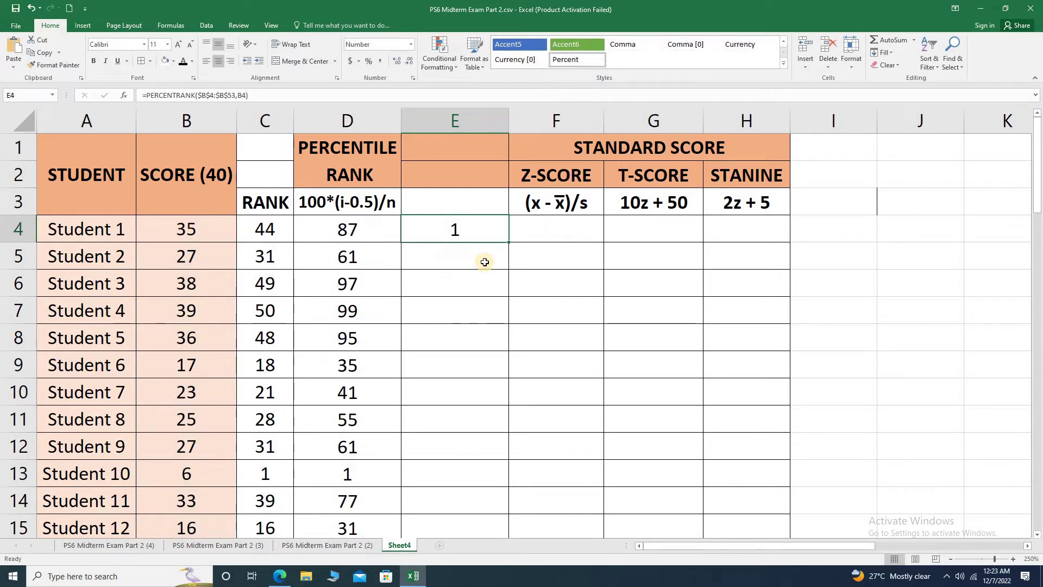
Format E4 as a percentage with no decimal places and fill its formula down to E53.
left_click(398, 60)
left_click(397, 61)
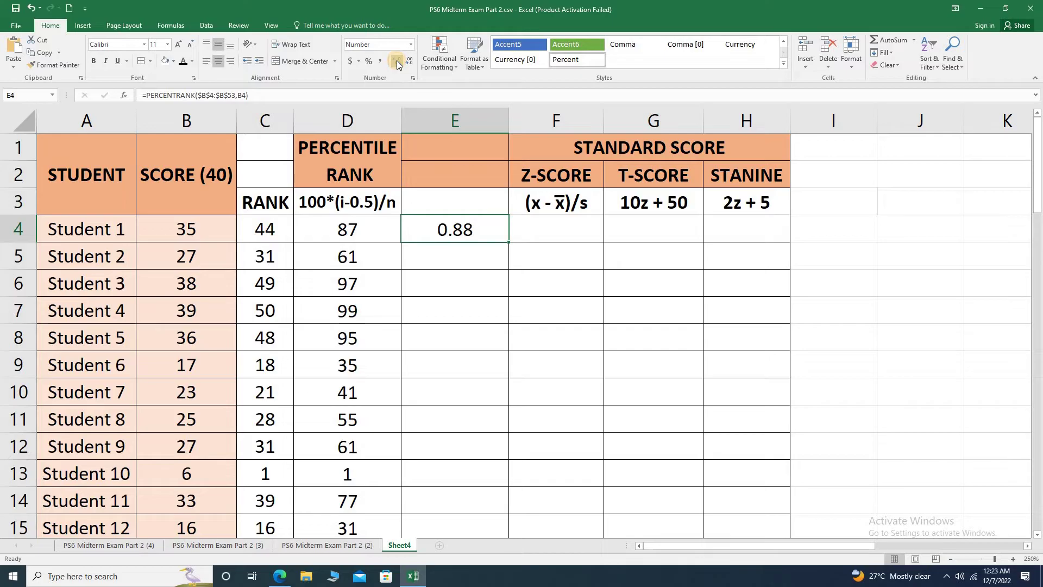
left_click(369, 63)
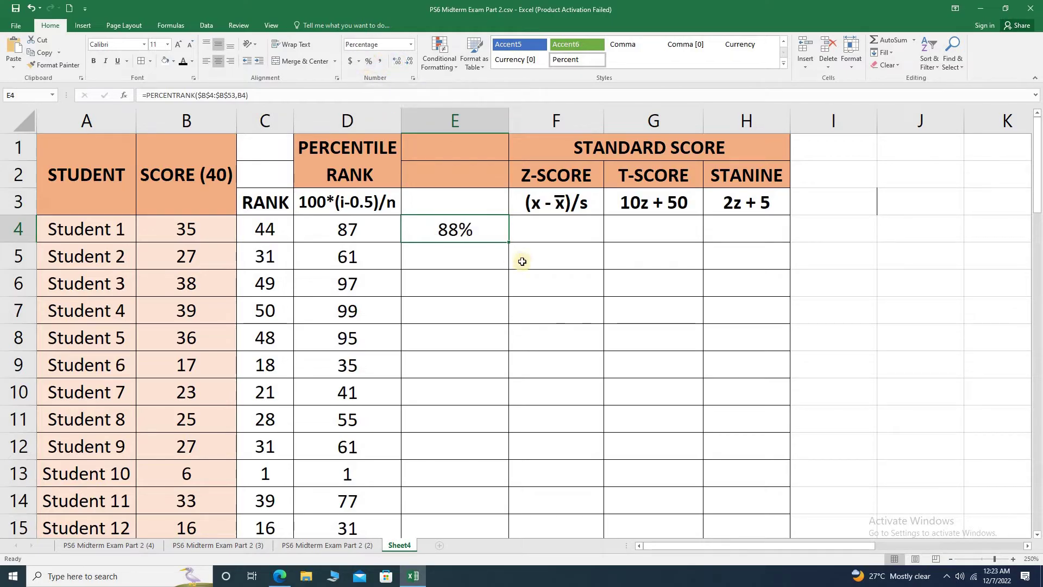
left_click_drag(508, 242, 480, 484)
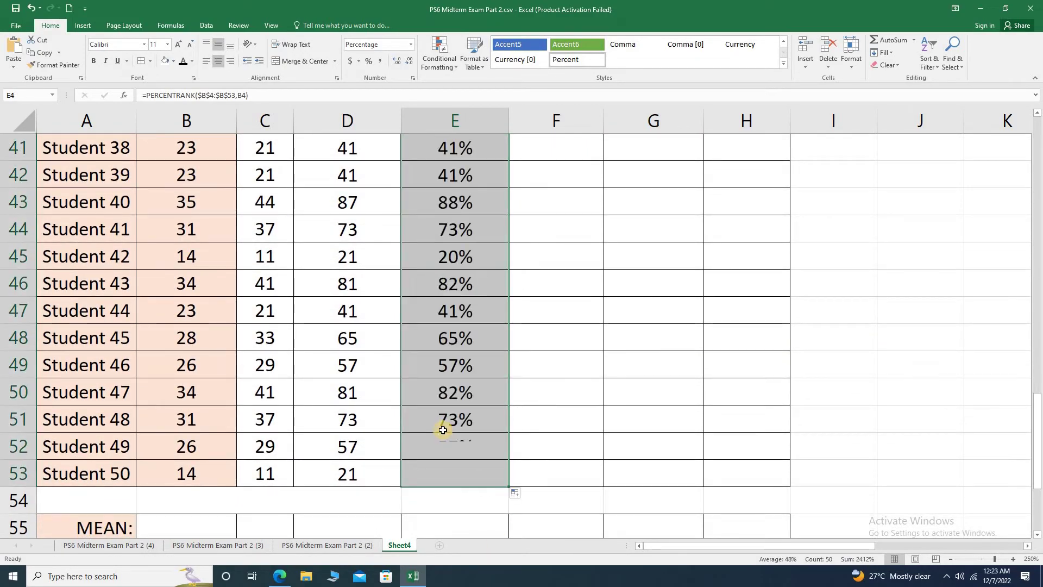
Autofit the width of column E to its percentages.
scroll(442, 429, "up", 8)
scroll(440, 434, "up", 5)
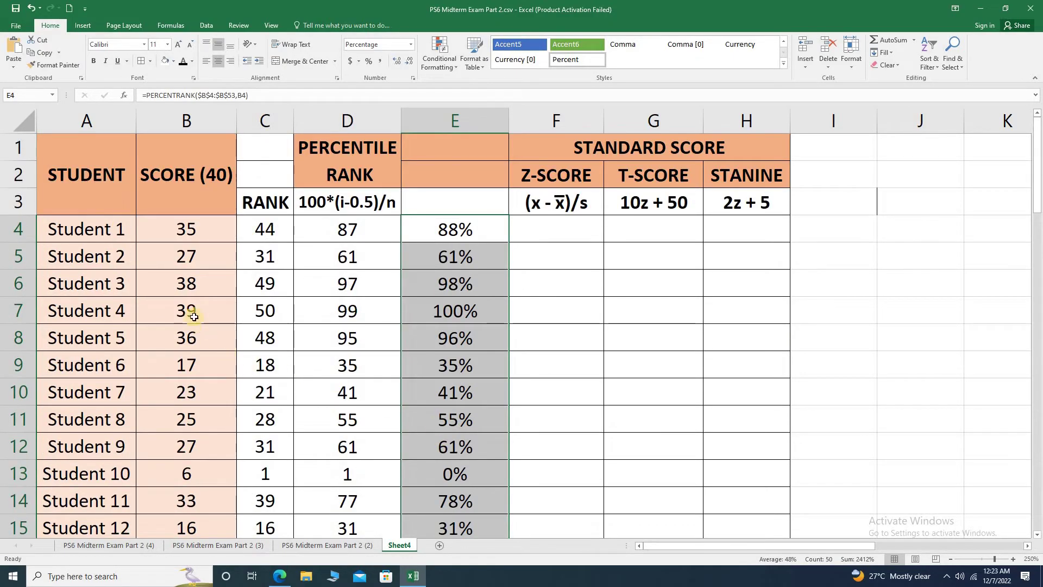
left_click(438, 309)
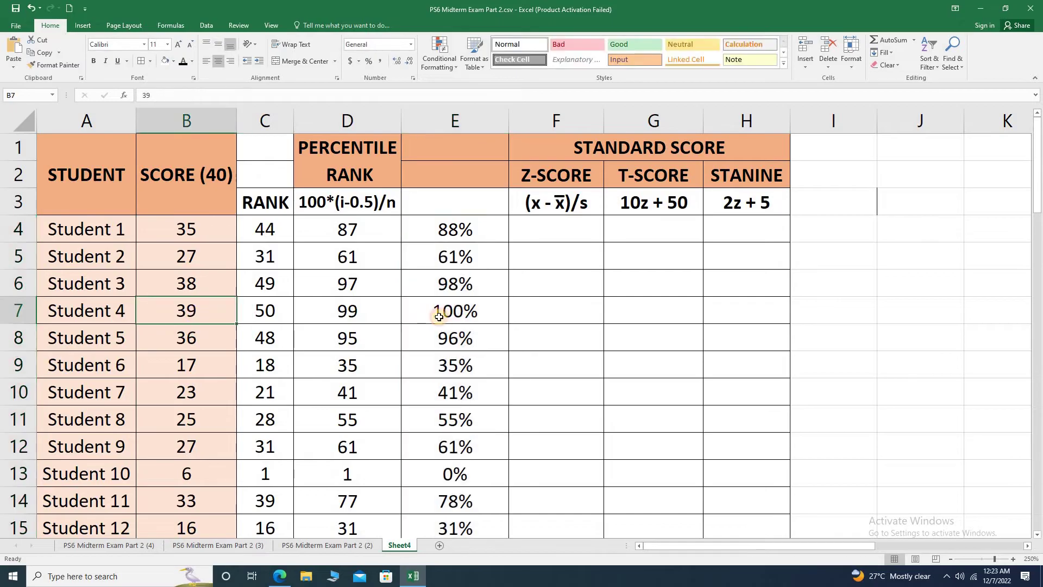
double_click(506, 117)
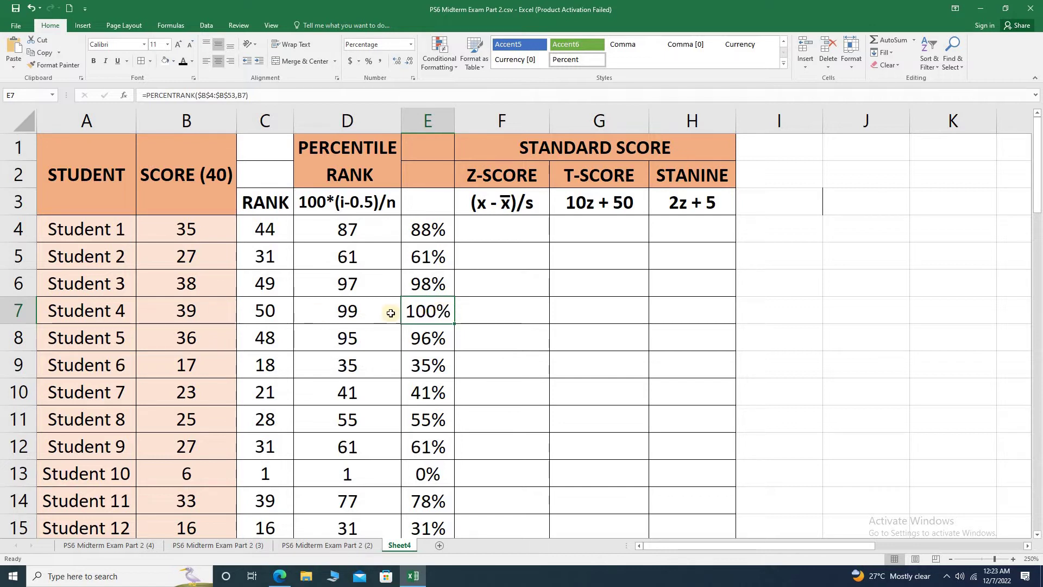
Compare the scores of Students 4 and 10 with their PERCENTRANK results in column E.
left_click(201, 310)
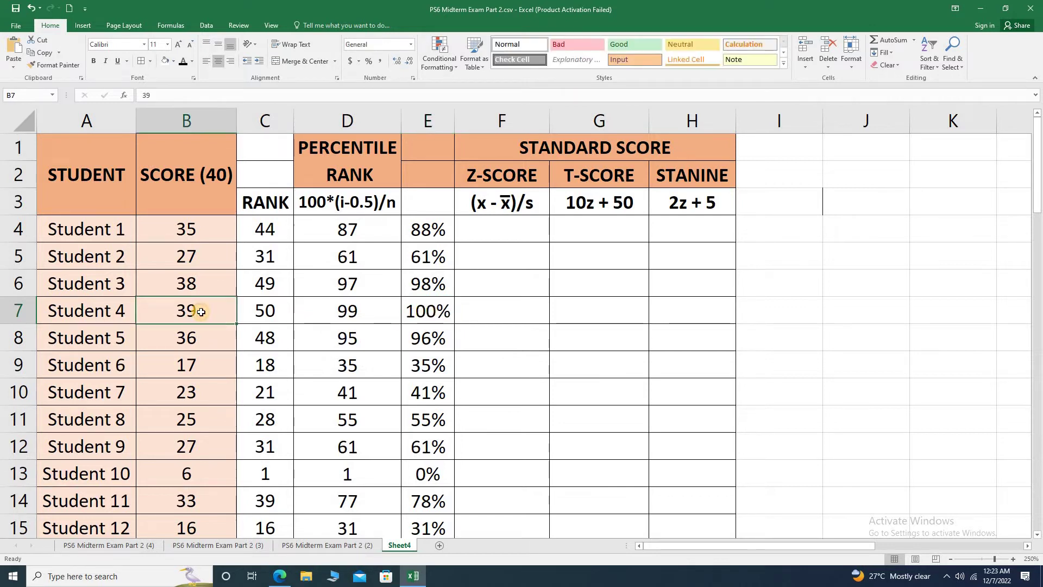
left_click(429, 480)
left_click(197, 473)
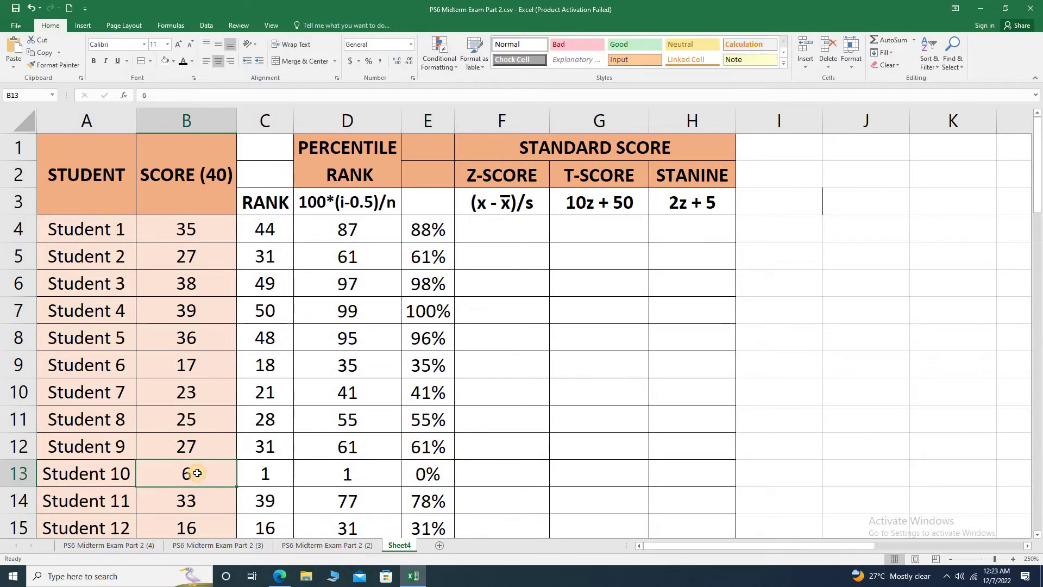
left_click(426, 307)
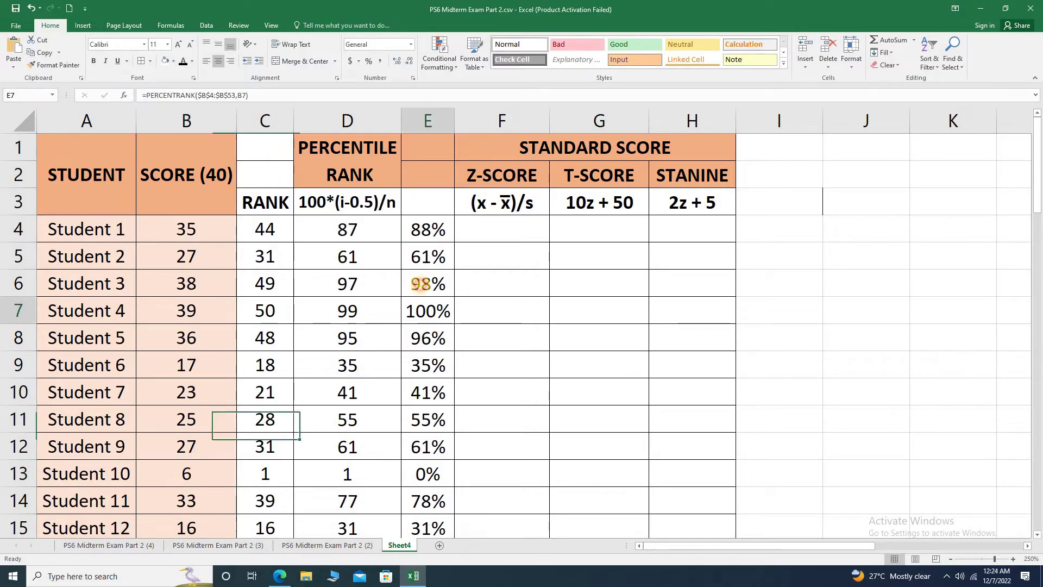
Compare the formula-based percentile ranks in column D with the PERCENTRANK results in column E for Students 1, 2, 3 and 5.
left_click(372, 226)
left_click(372, 252)
left_click(453, 262)
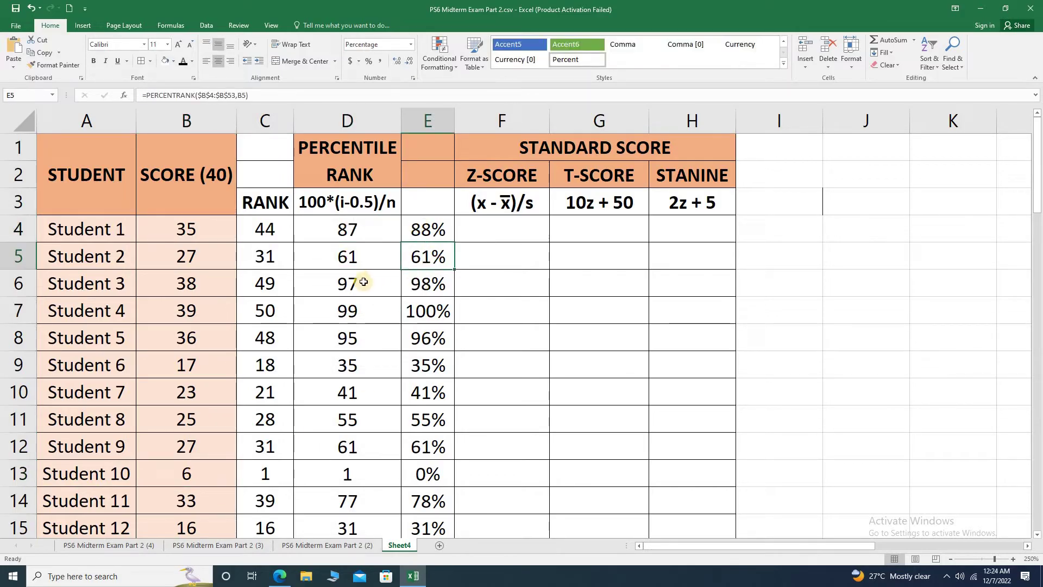
left_click(419, 284)
left_click(353, 284)
left_click(359, 338)
left_click(419, 341)
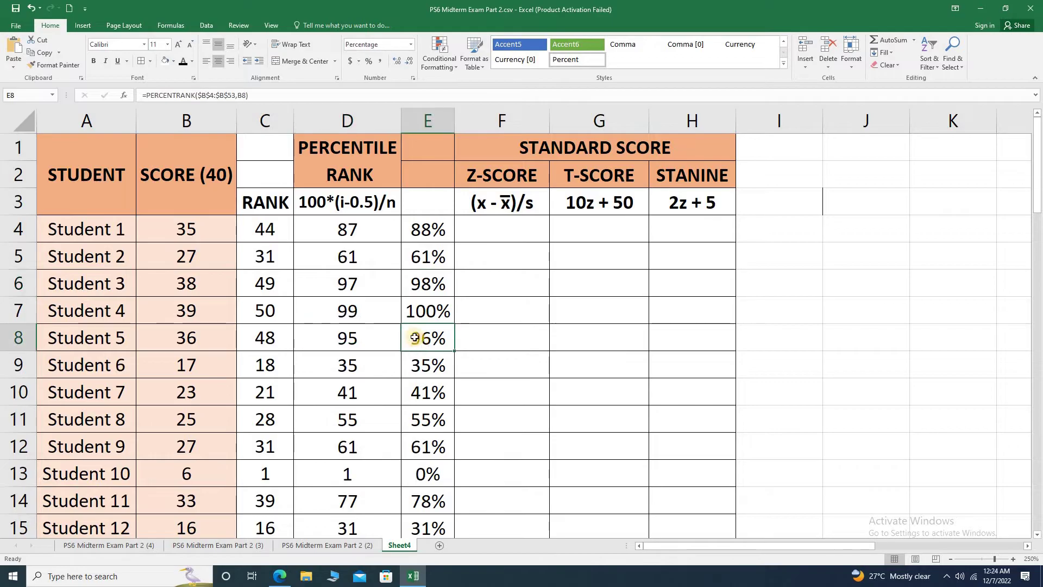
left_click(347, 231)
left_click(428, 233)
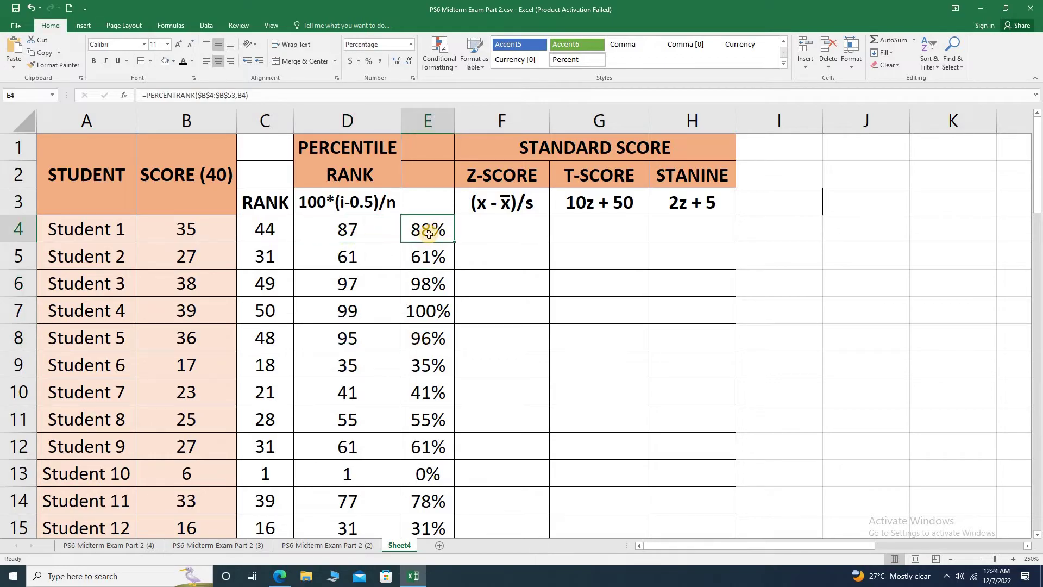
left_click(352, 229)
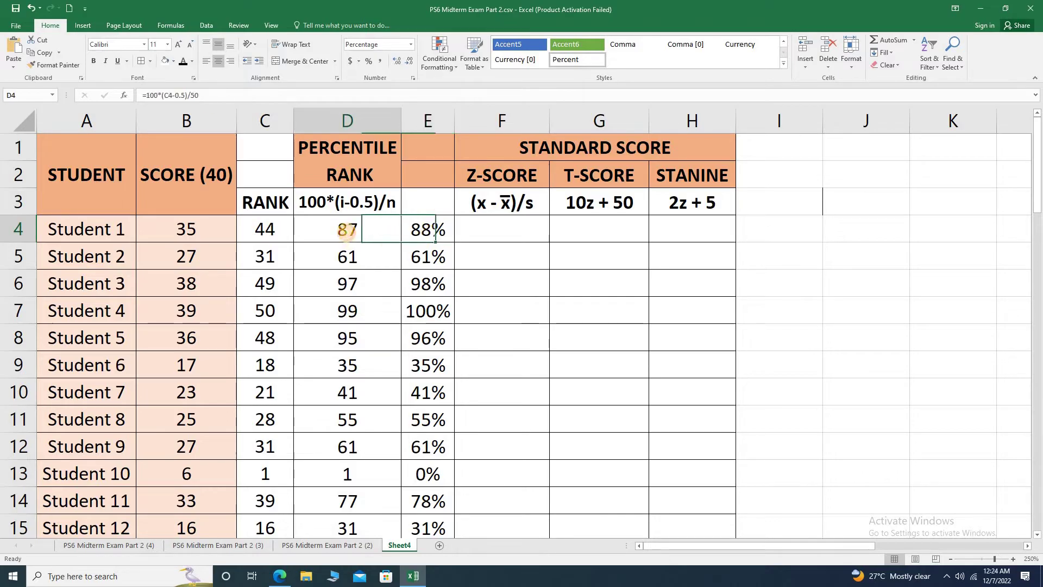
left_click(426, 230)
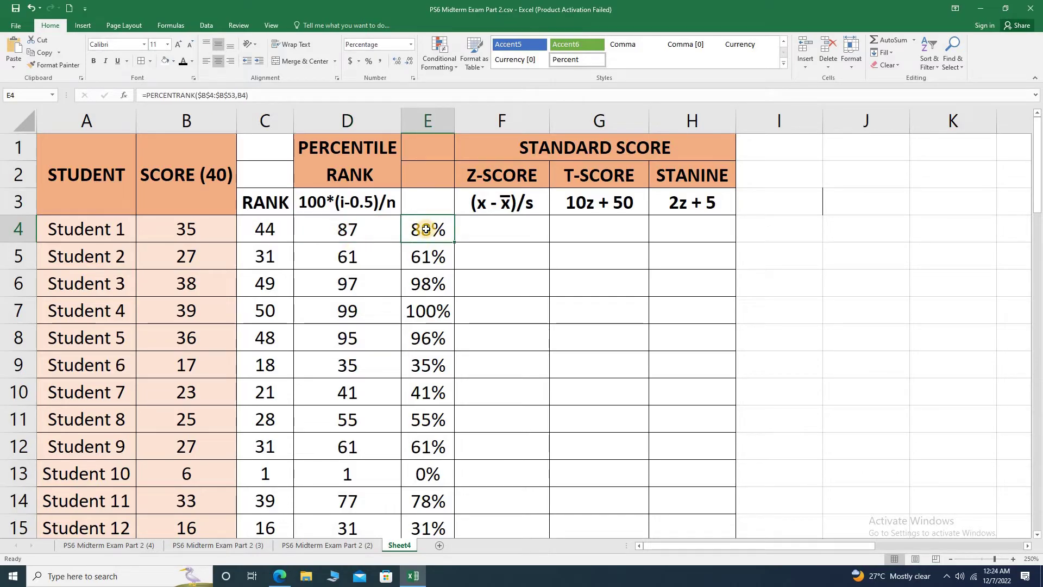
Review the PERCENTRANK formula in E4 against the percentile rank formula in D4 and its heading in D3.
left_click(435, 119)
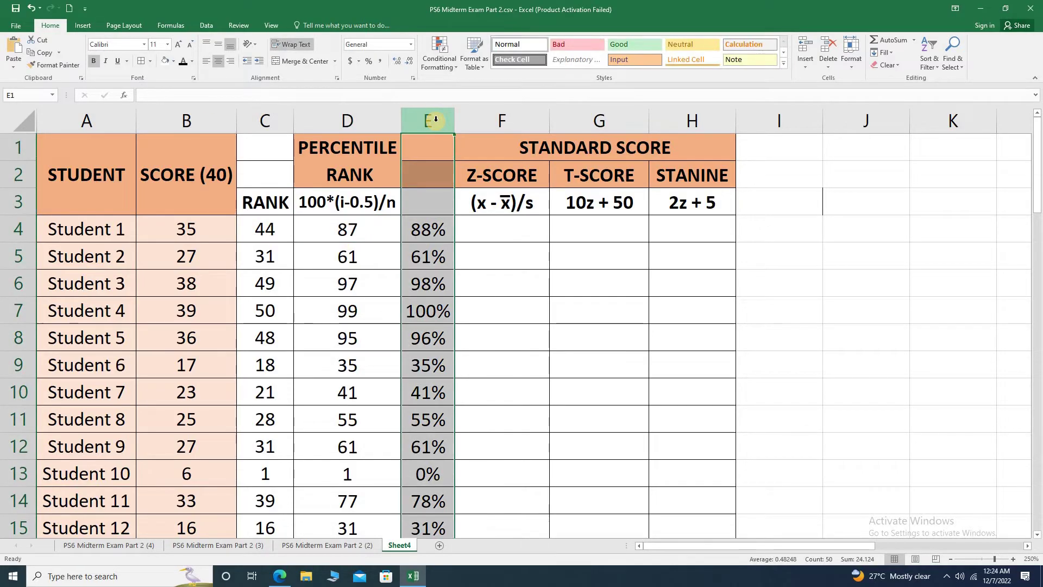
left_click(326, 120, "shift")
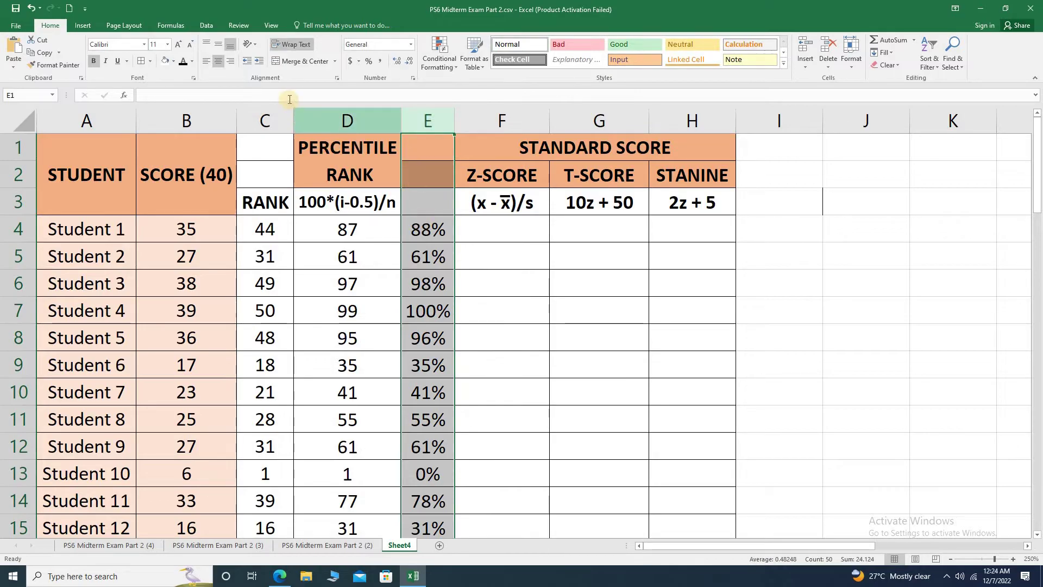
double_click(435, 229)
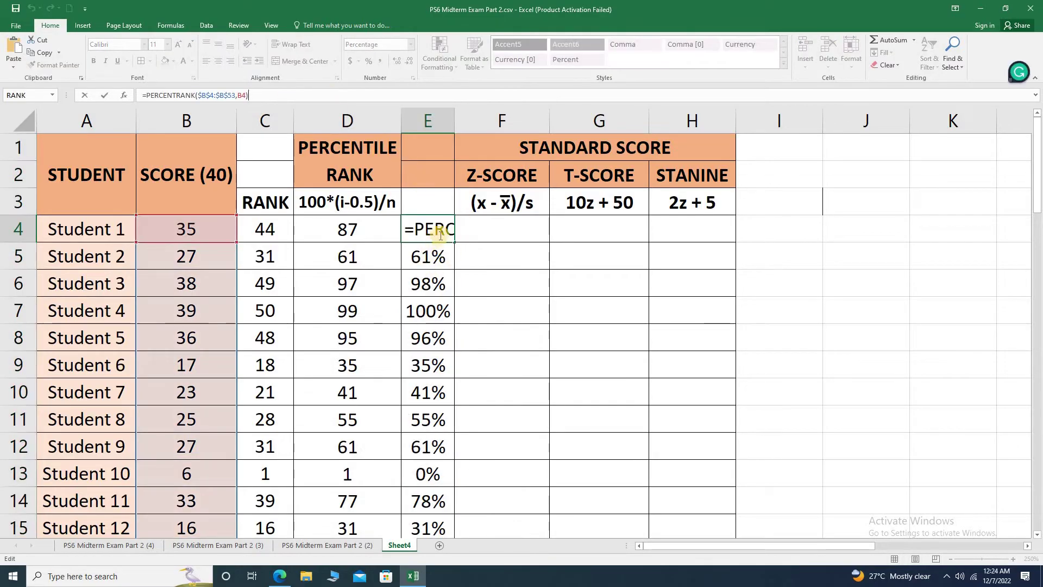
left_click(367, 233)
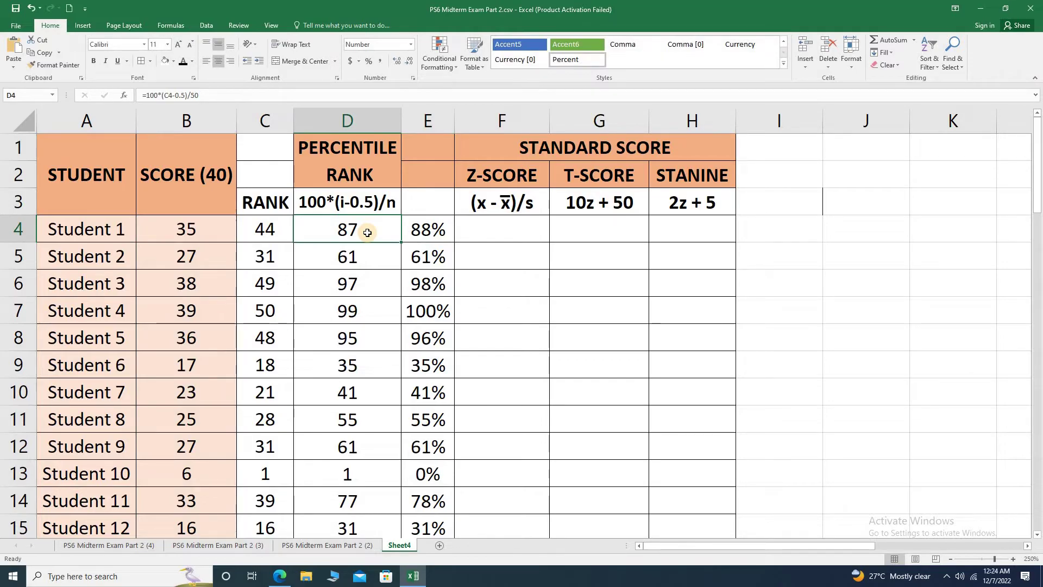
left_click(344, 205)
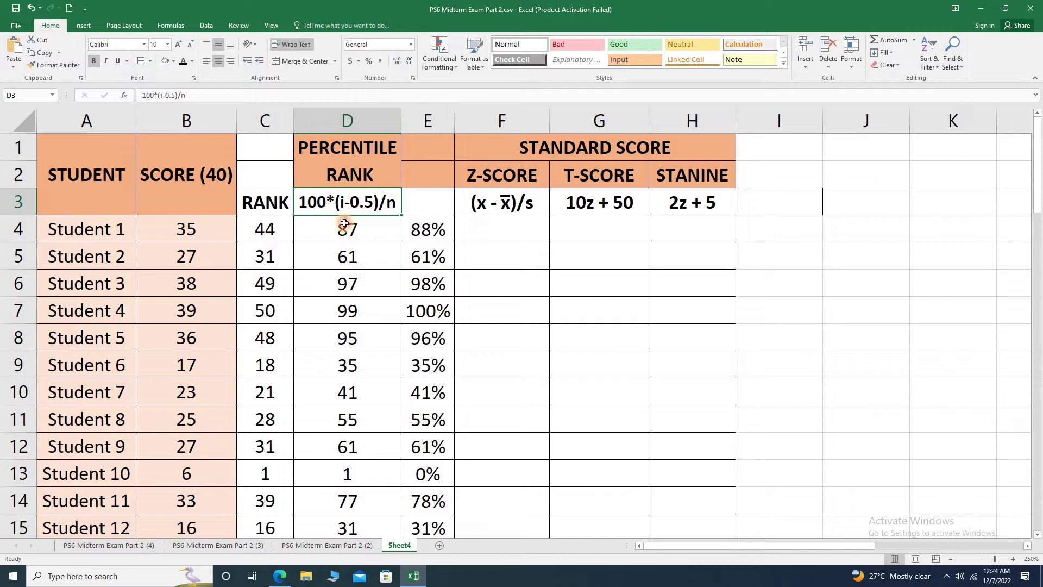
Hide column E with the PERCENTRANK results.
right_click(426, 118)
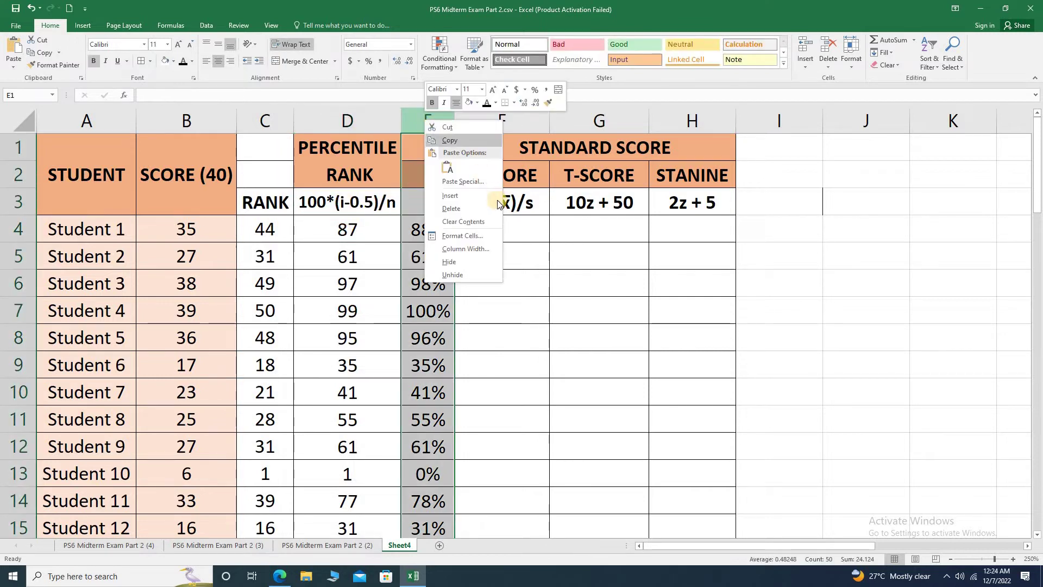
left_click(455, 266)
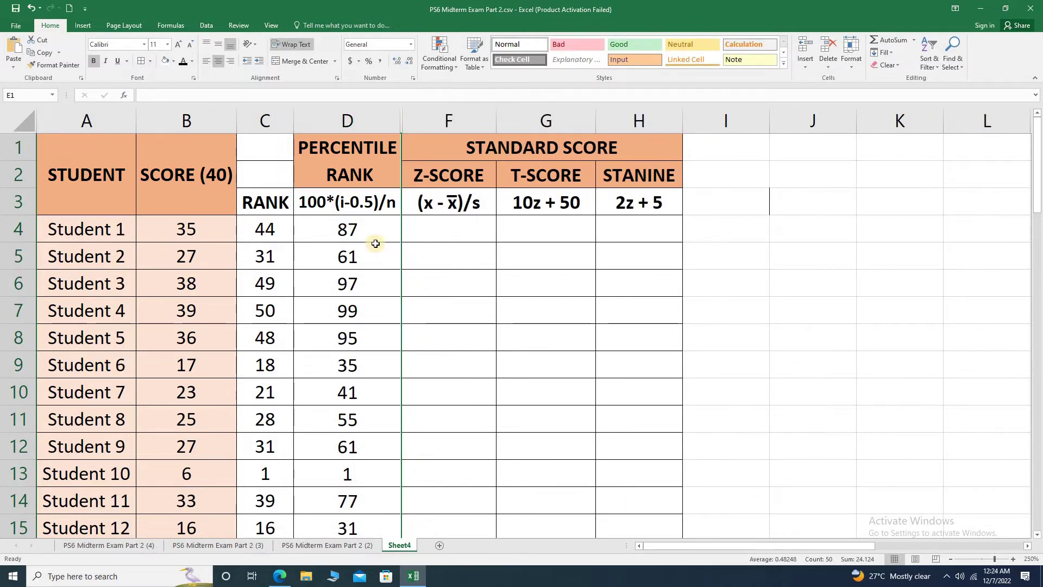
left_click(359, 230)
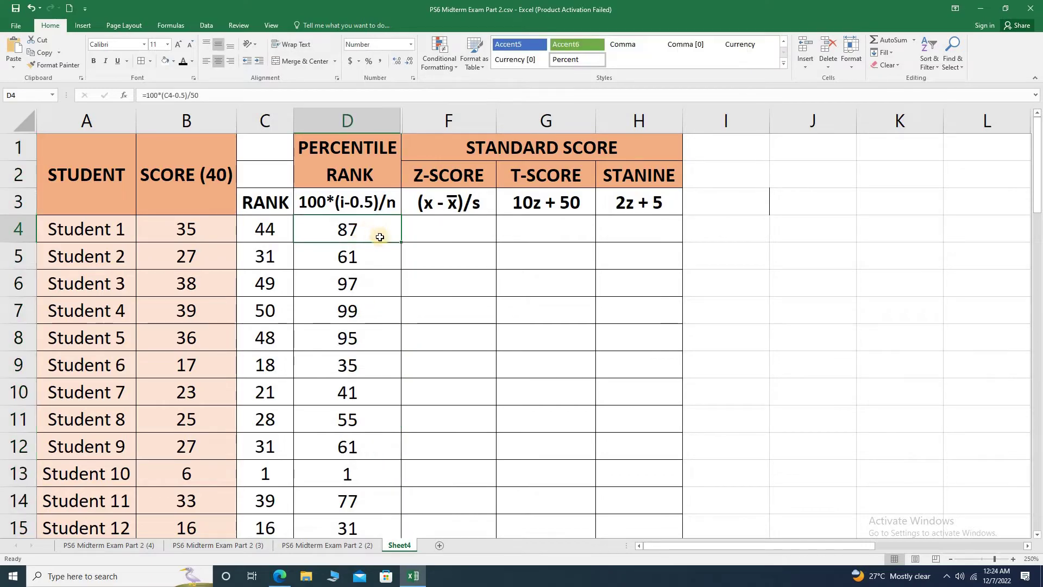
Sort the student data in A4:D53 from largest to smallest by percentile rank.
left_click_drag(312, 233, 82, 475)
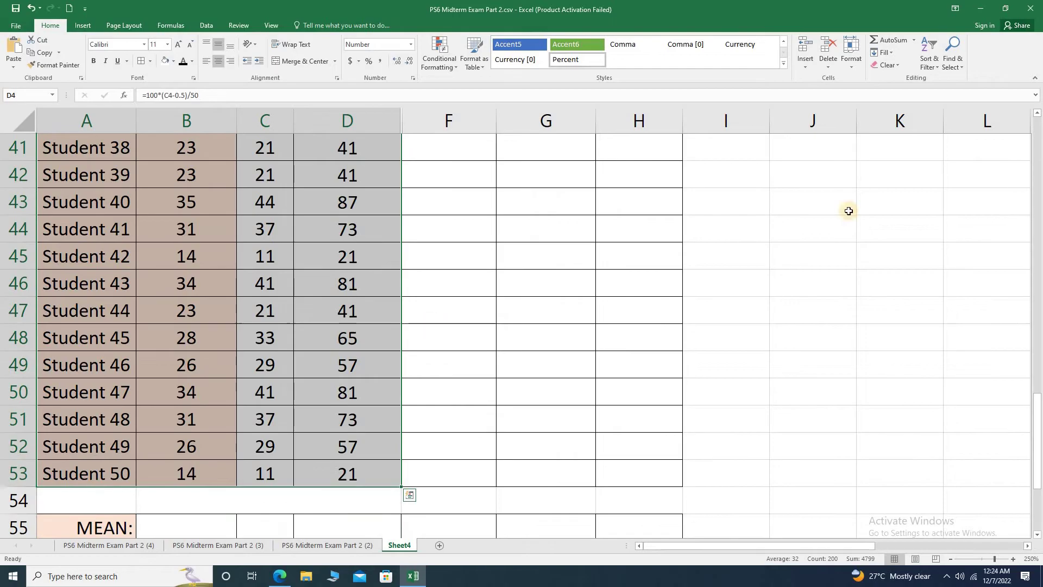
left_click(929, 68)
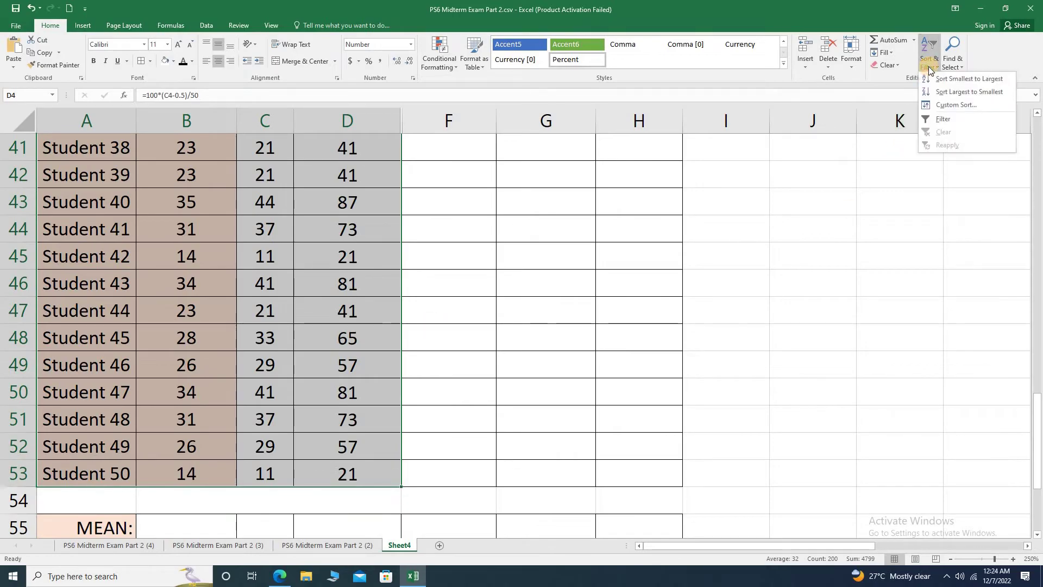
left_click(950, 93)
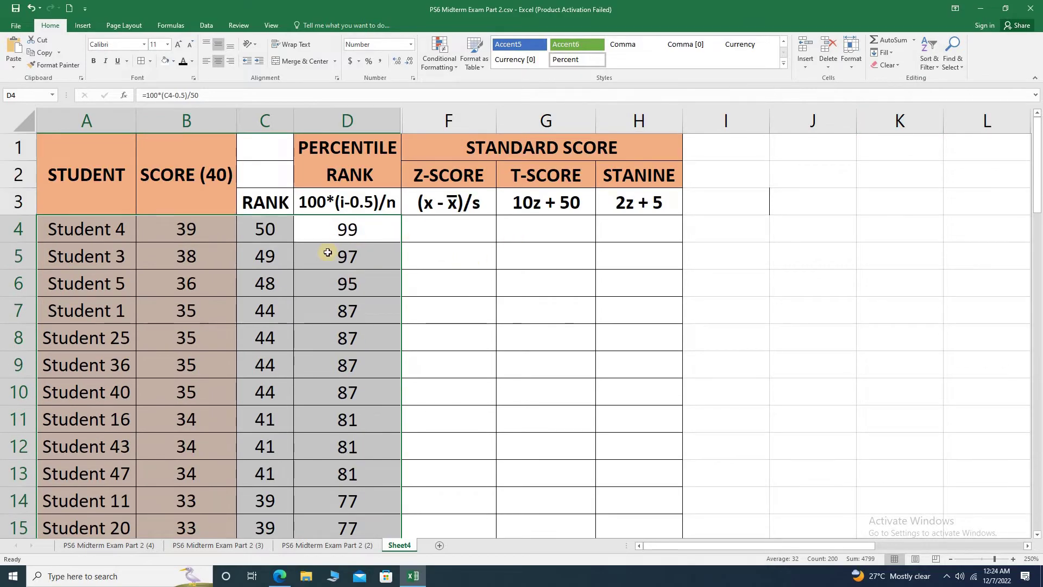
Examine the scores and percentile ranks of Student 4 in the first row and Student 10 in the last row of the sorted list.
left_click(328, 252)
left_click(82, 229)
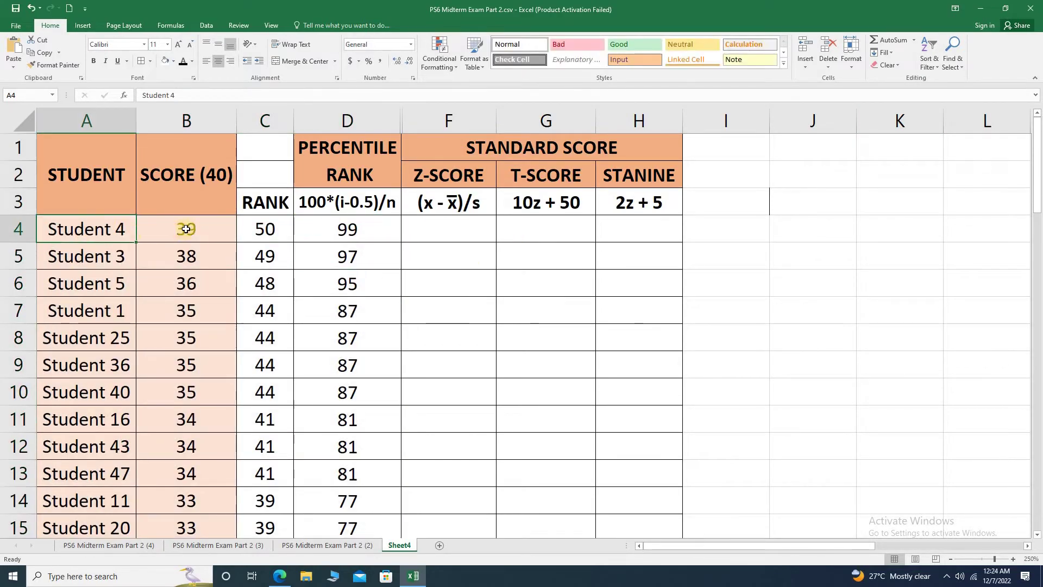
left_click(200, 173)
left_click(356, 232)
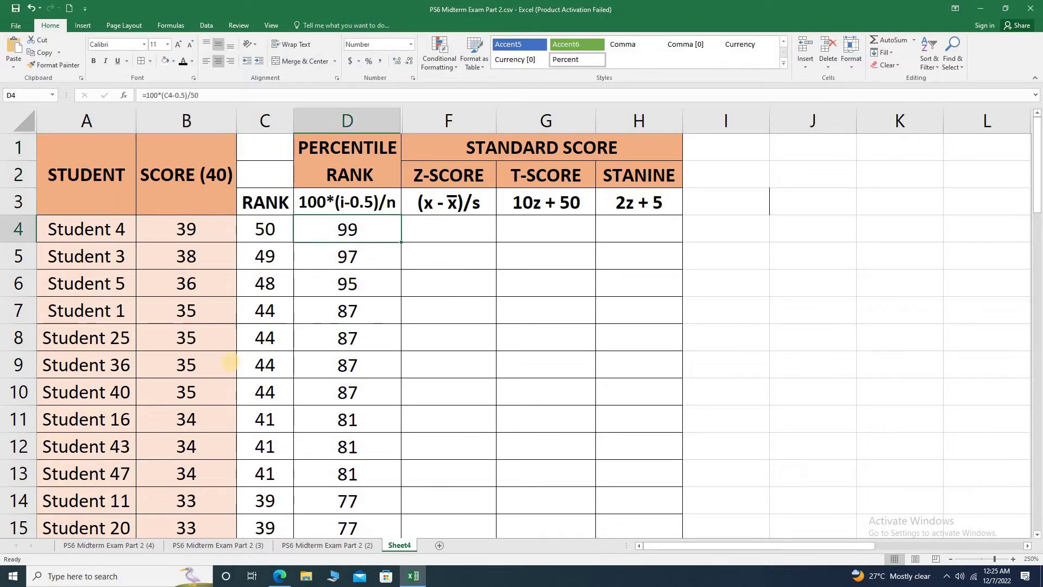
scroll(182, 375, "down", 6)
scroll(185, 375, "down", 7)
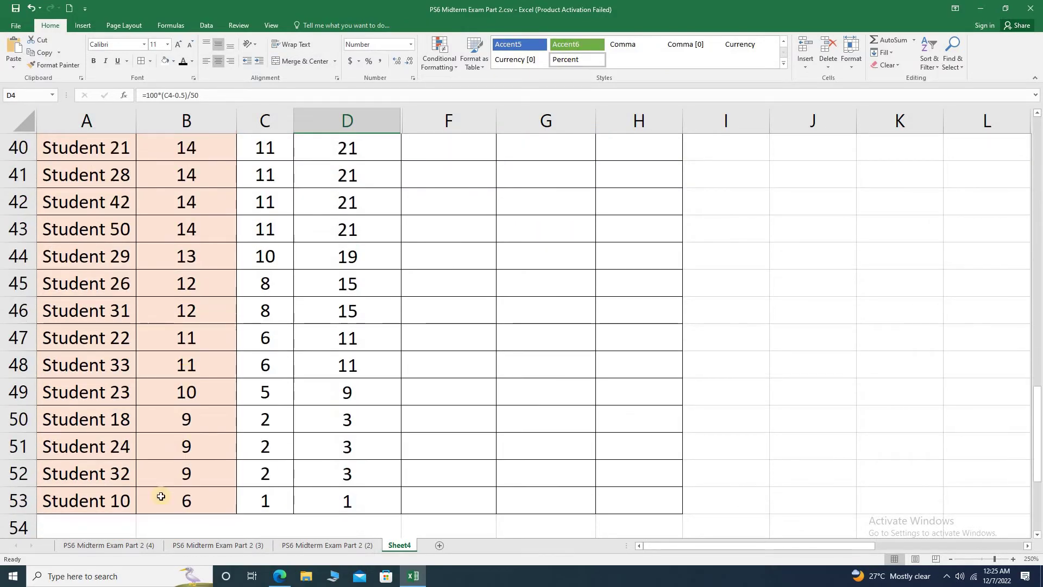
left_click(103, 503)
left_click(198, 504)
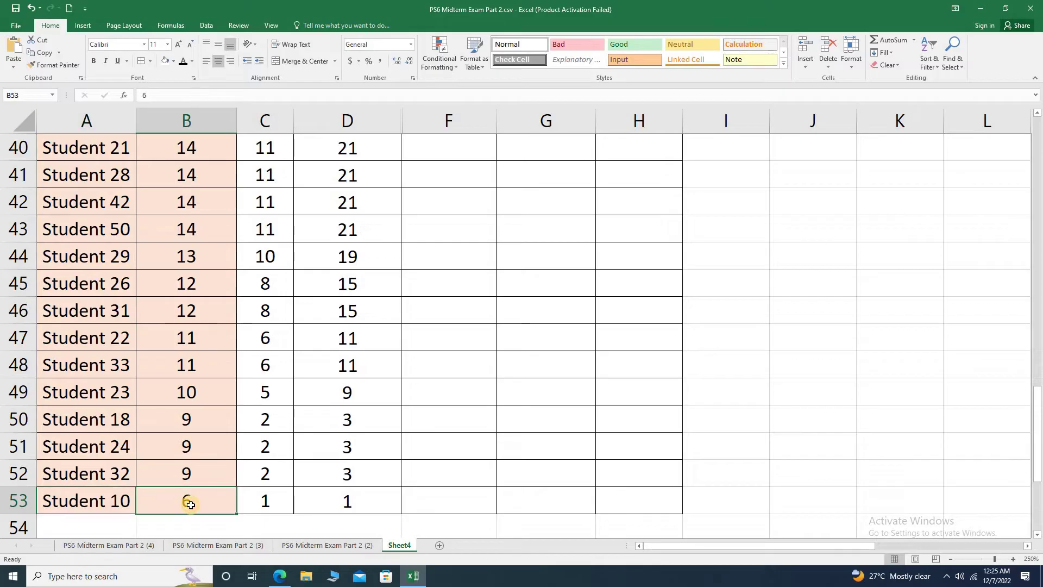
left_click(347, 505)
scroll(335, 411, "up", 13)
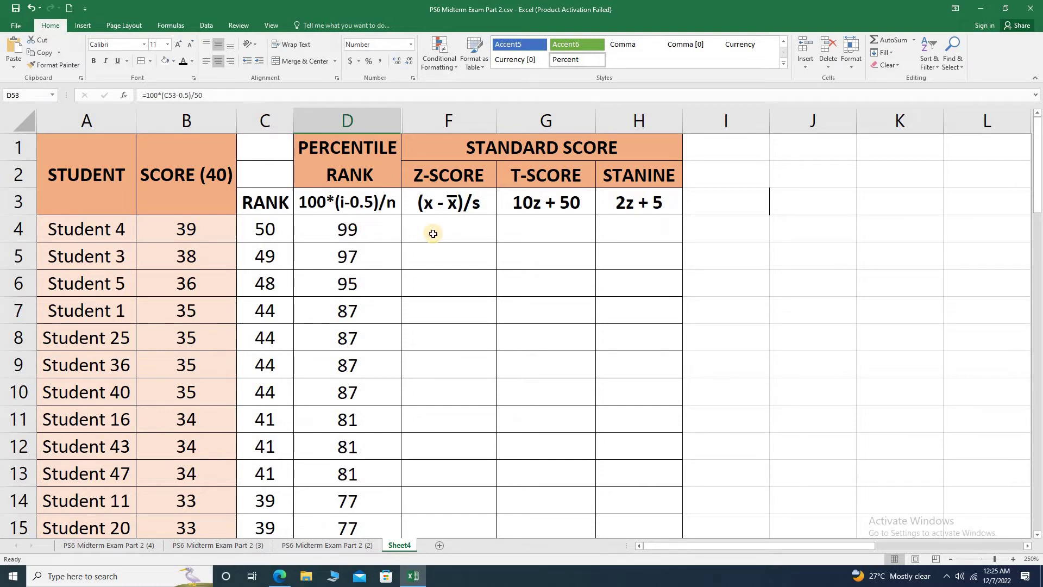
left_click(185, 233)
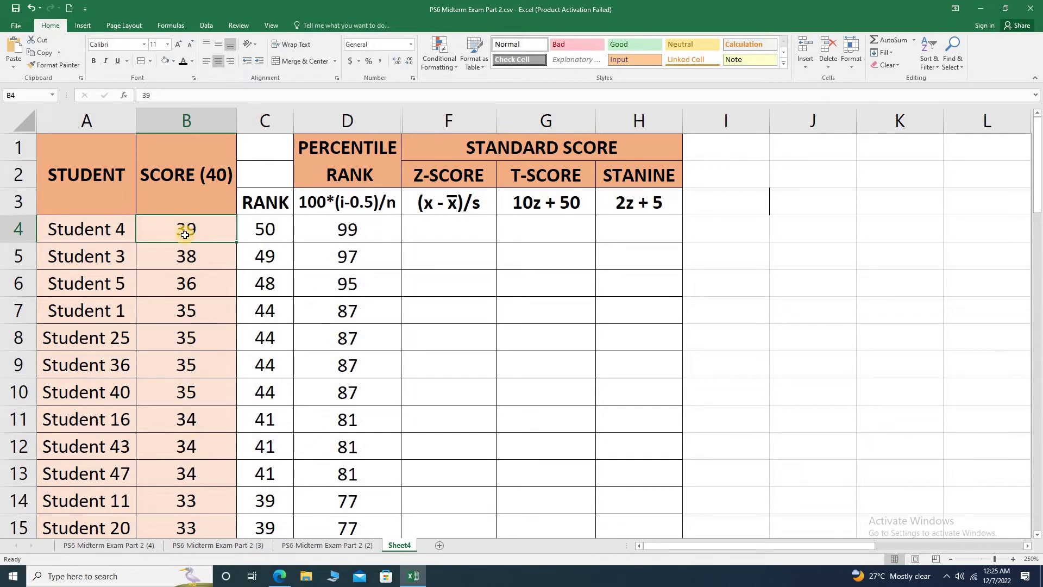
Examine Student 4's percentile rank and its formula in D4.
left_click(351, 232)
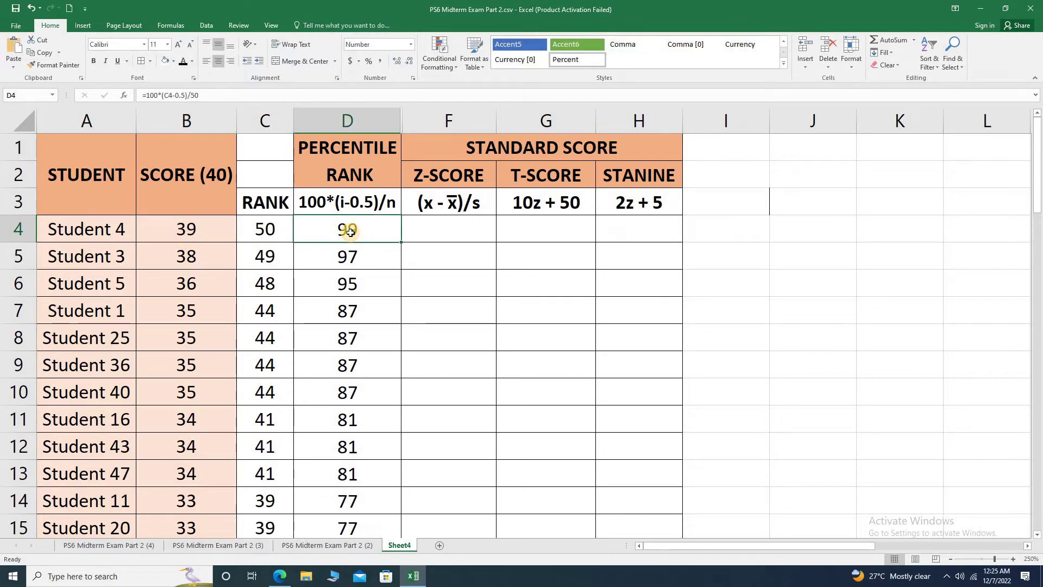
mouse_move(367, 239)
left_mouse_down()
mouse_move(367, 251)
mouse_move(381, 228)
mouse_move(367, 228)
left_mouse_up()
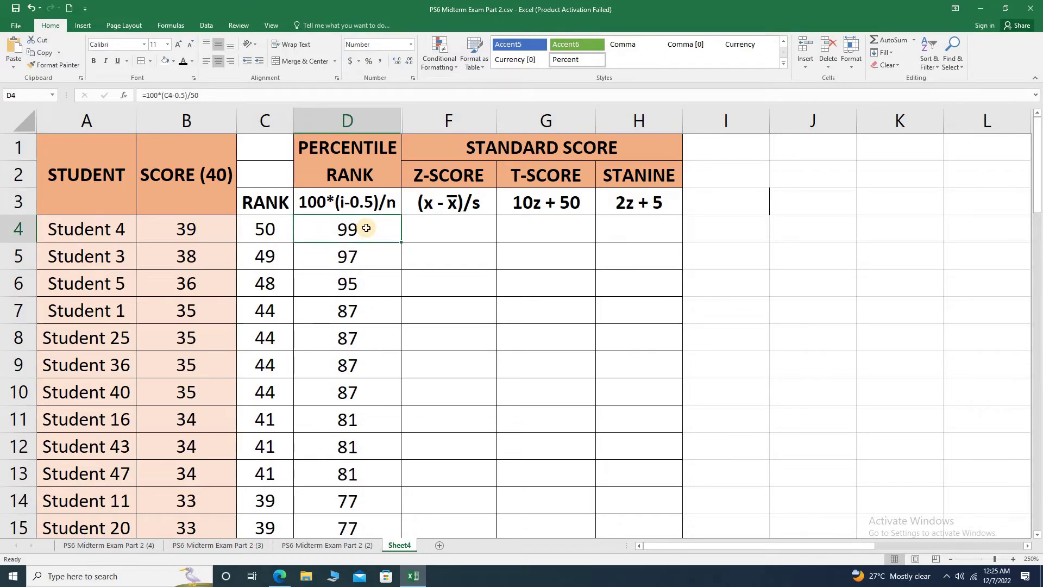
key("Down")
key("Up")
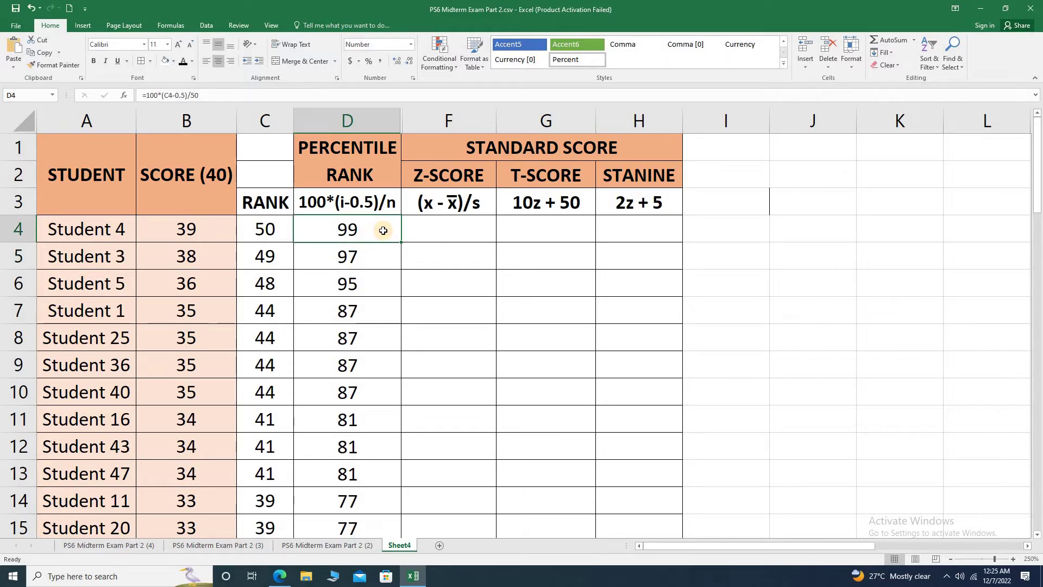
mouse_move(383, 230)
left_mouse_down()
mouse_move(391, 244)
mouse_move(369, 228)
left_mouse_up()
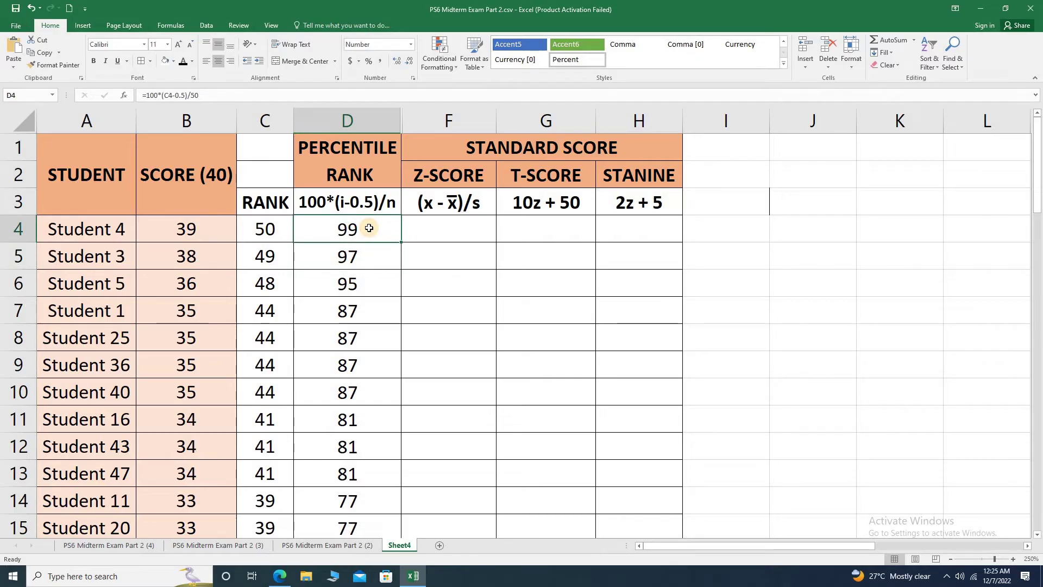
Review the z-score formula heading in F3 against Student 4's score in B4.
left_click(435, 226)
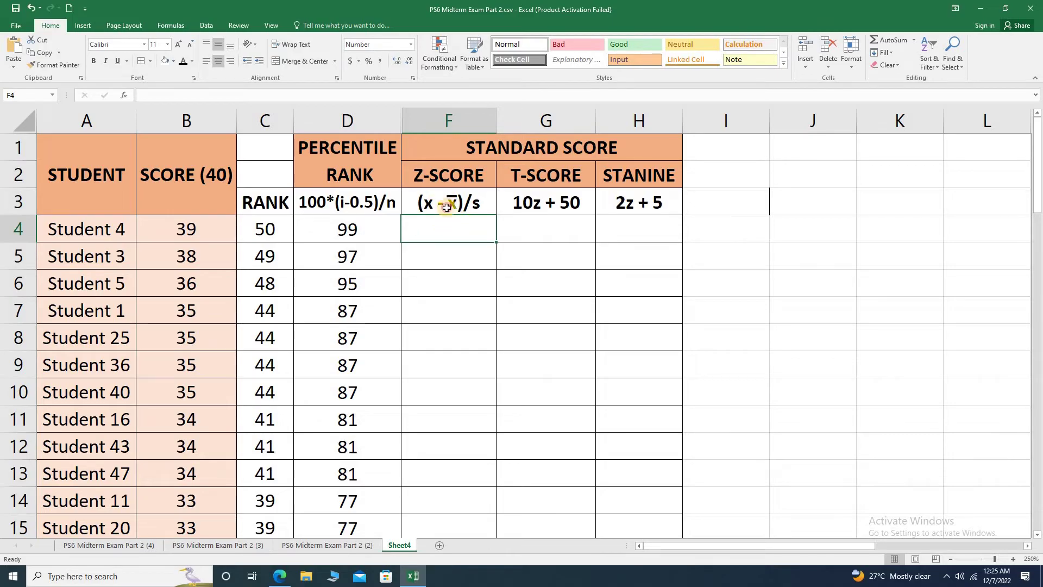
left_click(429, 205)
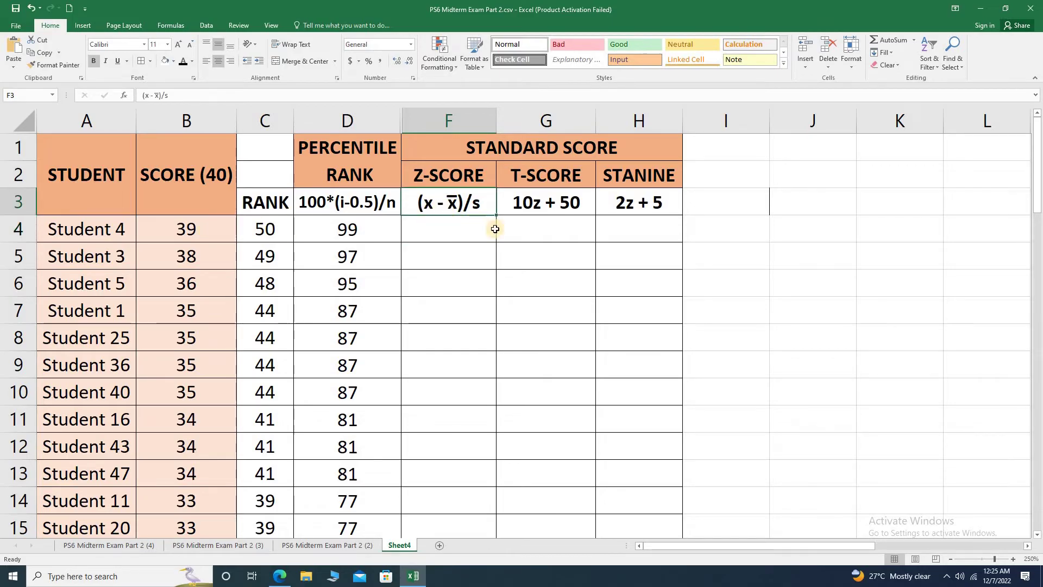
left_click(196, 235)
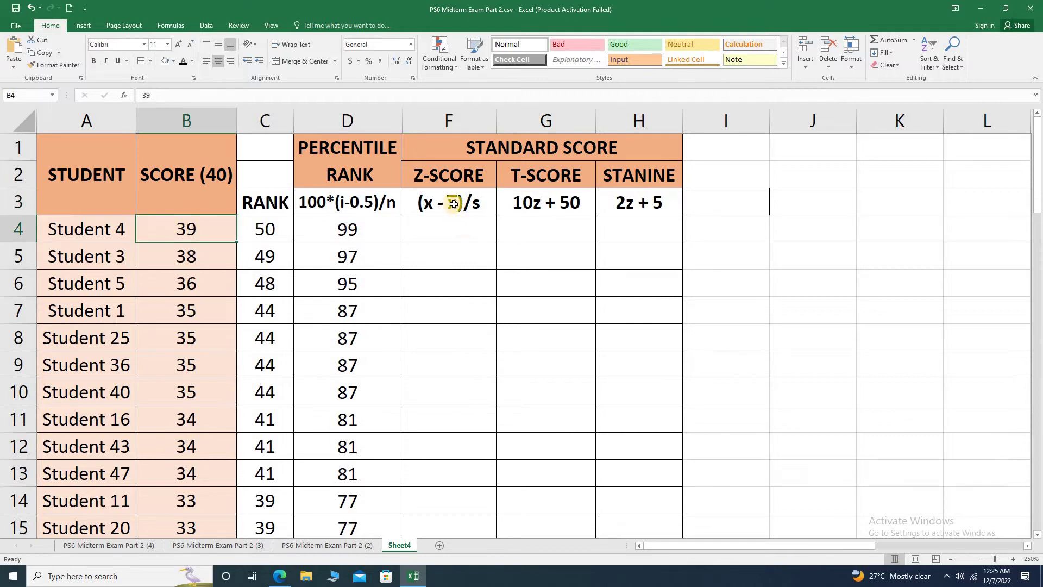
left_click(428, 205)
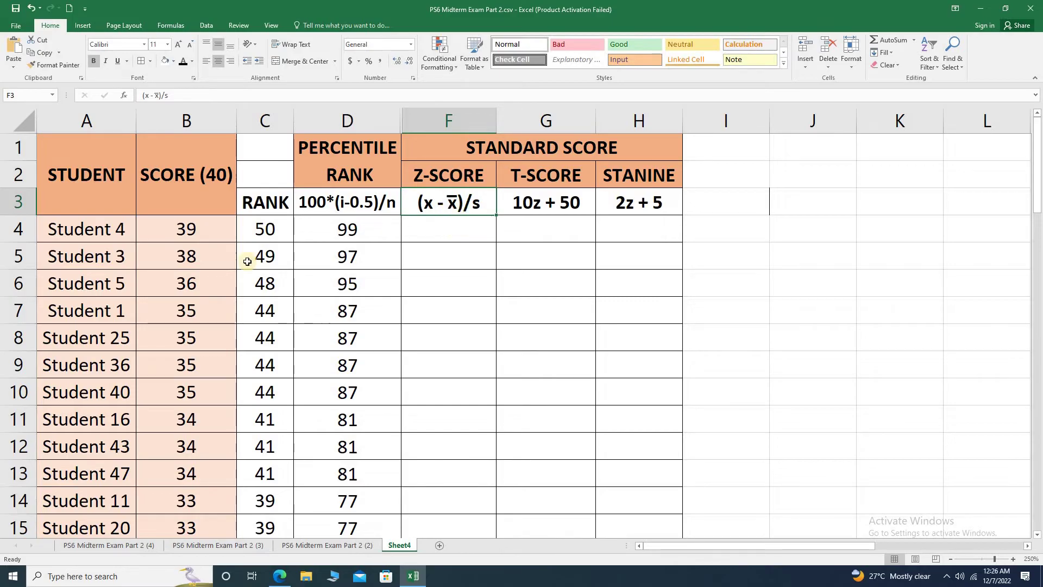
Compute the mean of the scores in B4:B53 with the AVERAGE function in the MEAN cell B55.
left_click(187, 119)
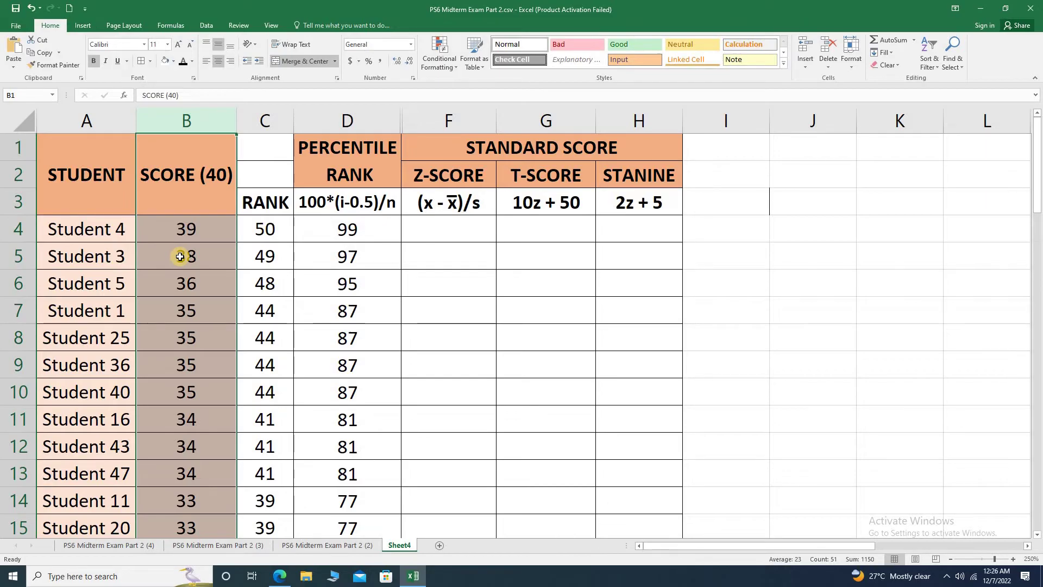
scroll(180, 257, "down", 11)
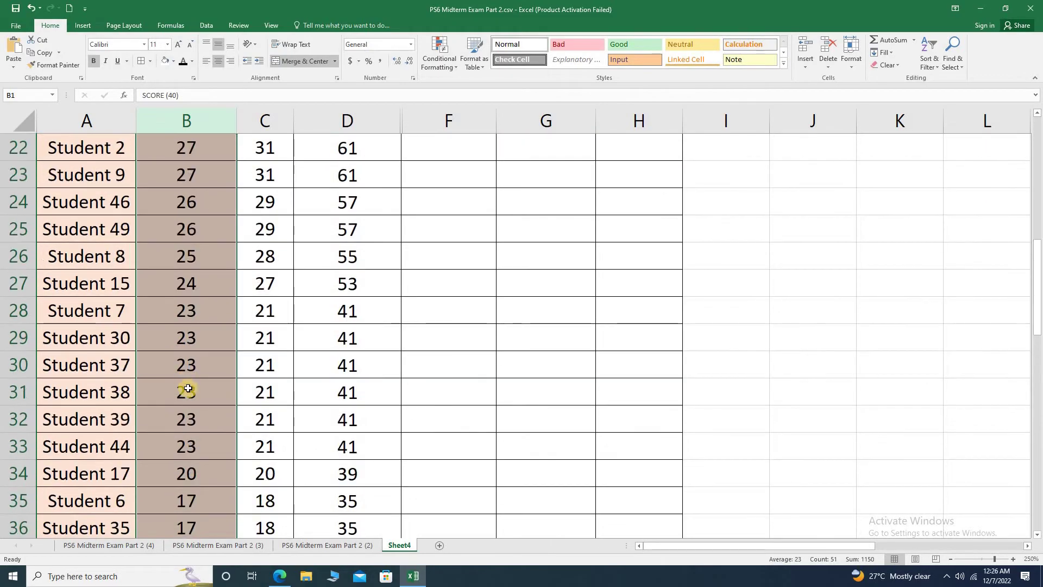
scroll(186, 391, "down", 5)
left_click(176, 316)
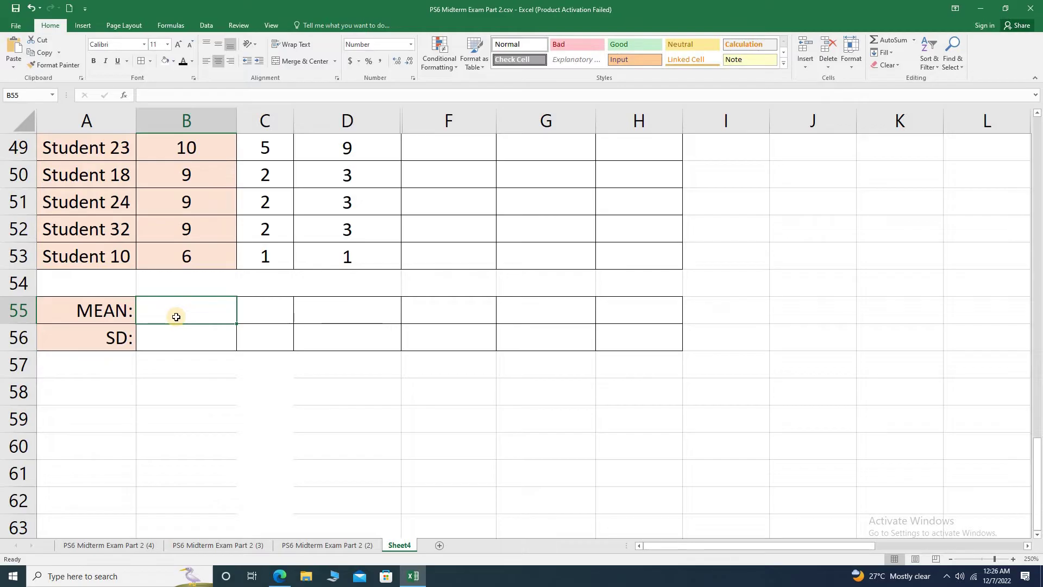
type("=AVER")
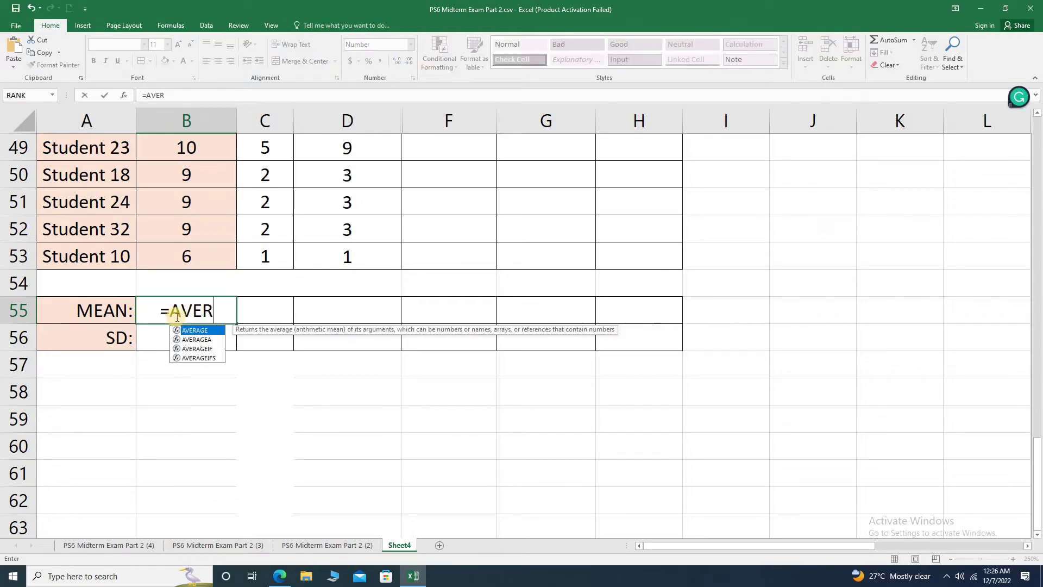
type("AGE(")
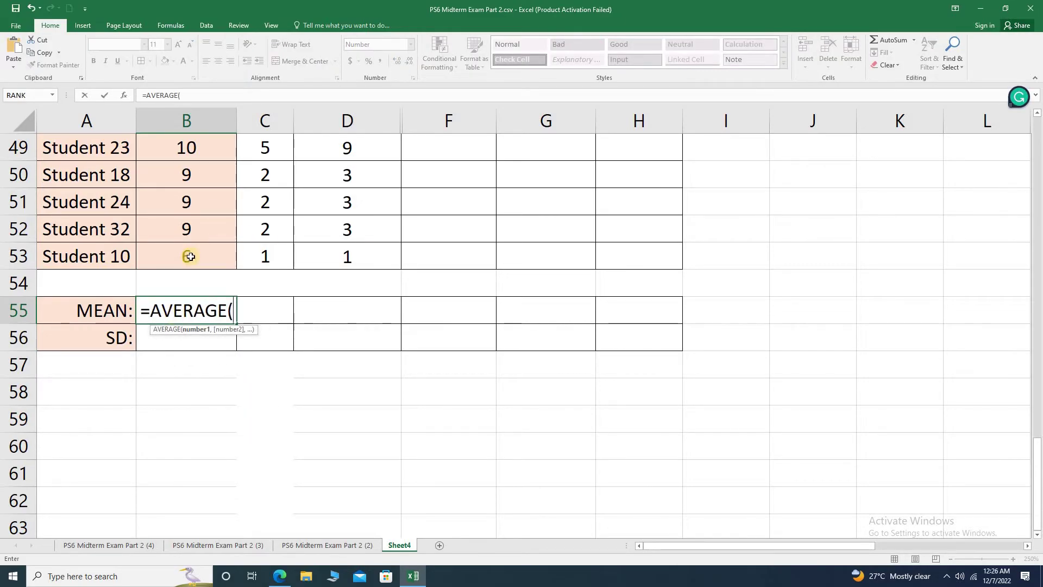
scroll(201, 255, "up", 10)
scroll(185, 272, "up", 6)
left_click_drag(182, 226, 195, 478)
key("Return")
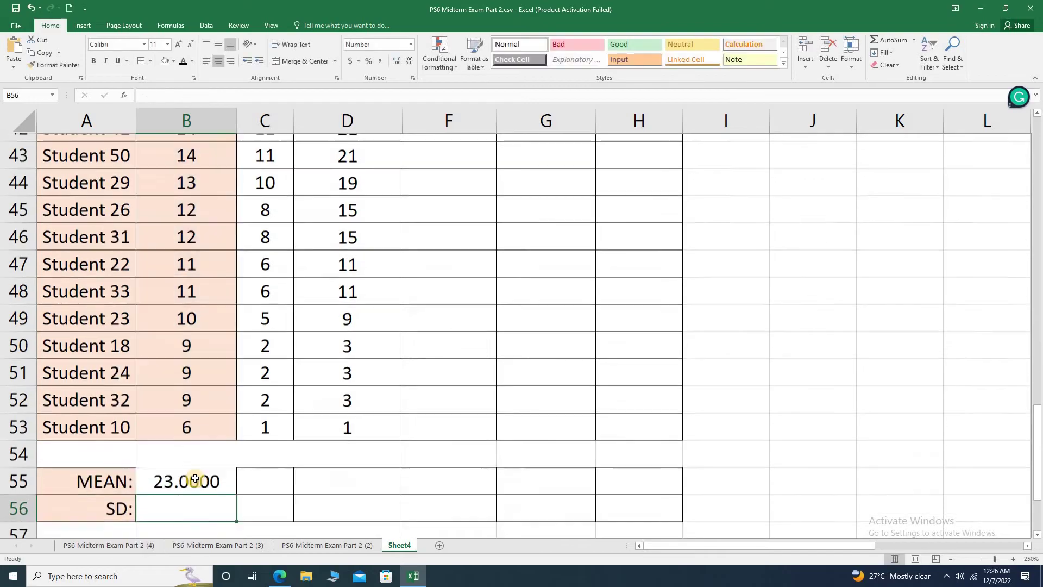
Format the mean in B55 to show two decimal places.
left_click(196, 476)
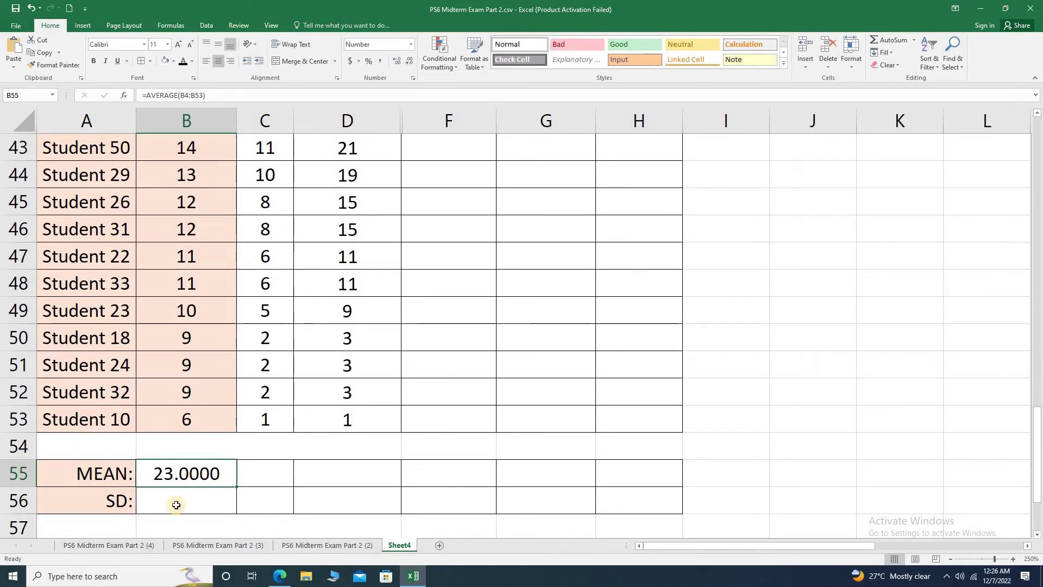
left_click(400, 63)
left_click(410, 61)
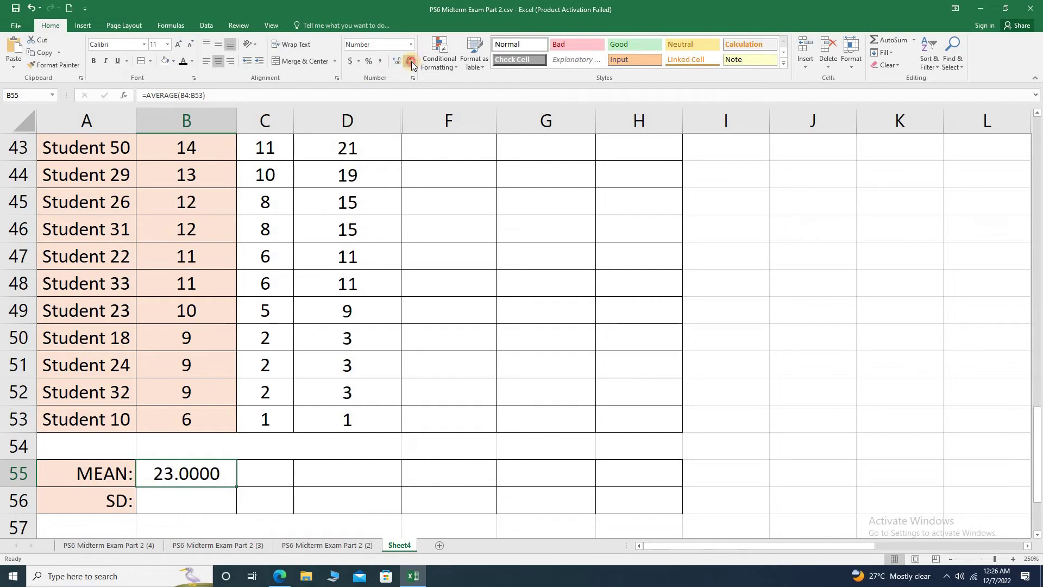
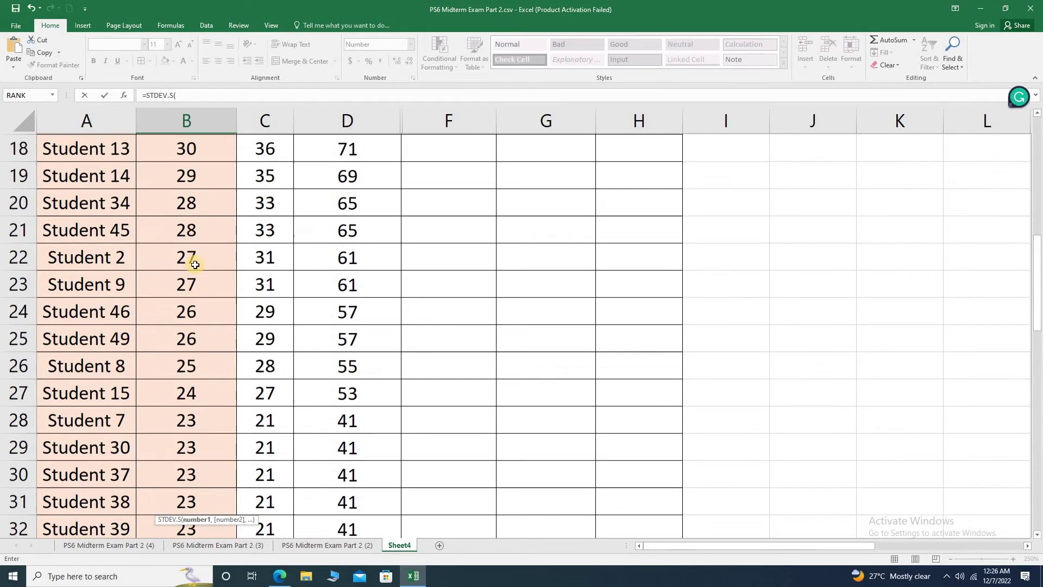
Compute the sample standard deviation of B4:B53 with STDEV.S in B56 and show it with two decimal places.
left_click_drag(186, 280, 183, 486)
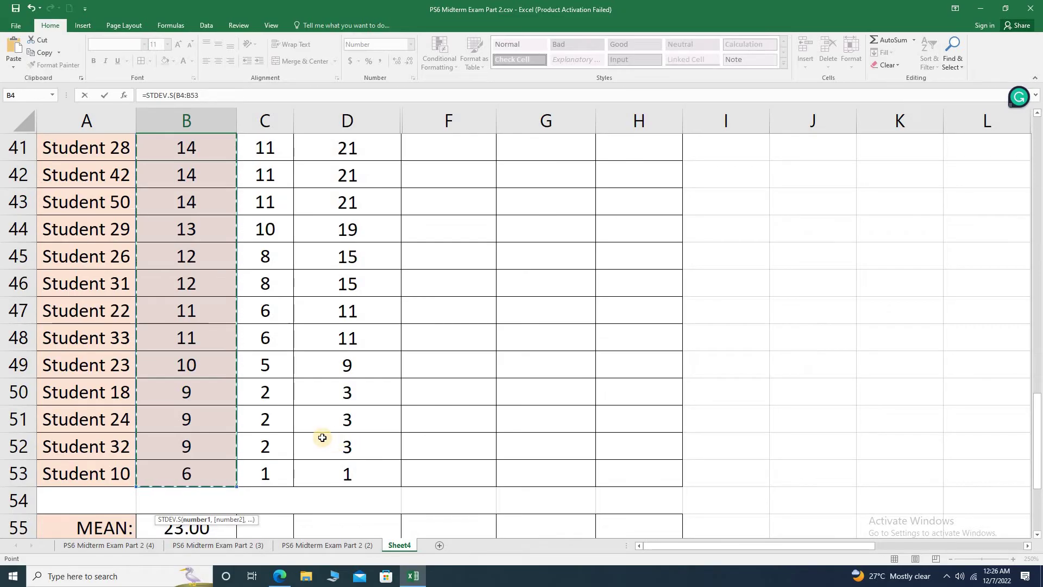
key("Return")
left_click(222, 470)
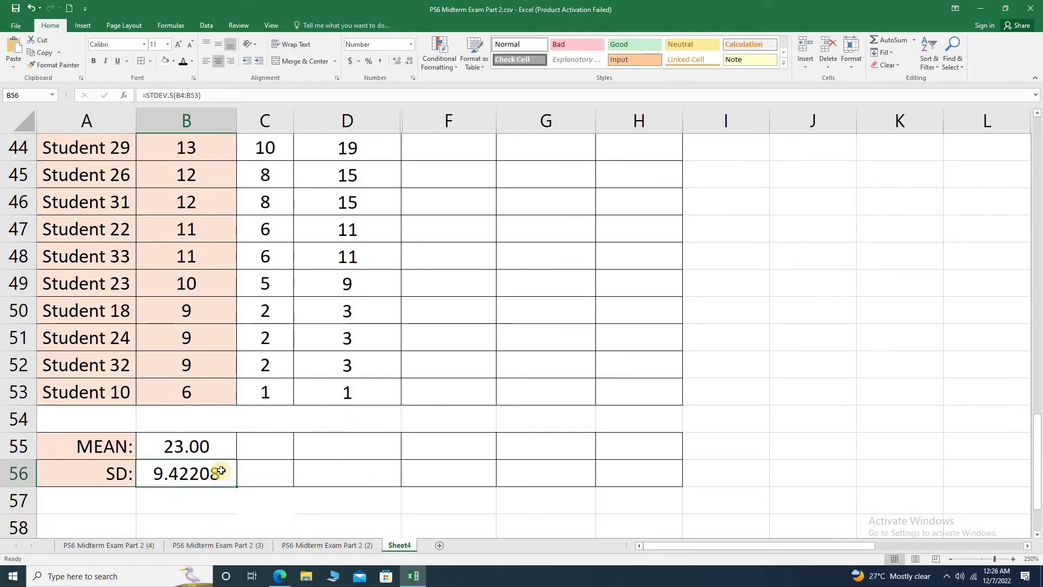
left_click(410, 62)
left_click(410, 62)
left_click(410, 62)
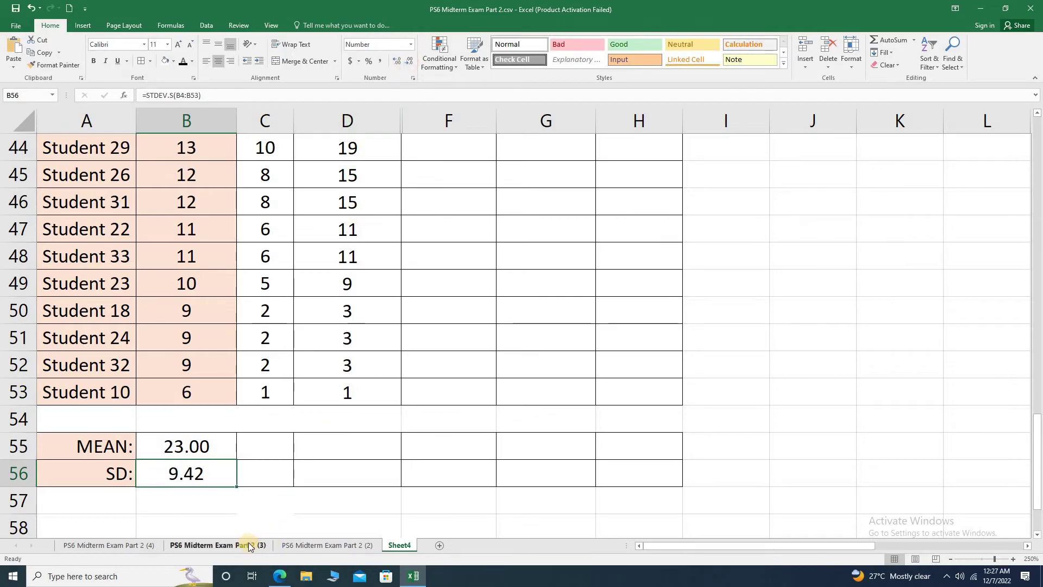
Calculate Student 4's z-score in F4 with the formula =(B4-23)/9.42, using the mean and SD from B55 and B56.
left_click(186, 446)
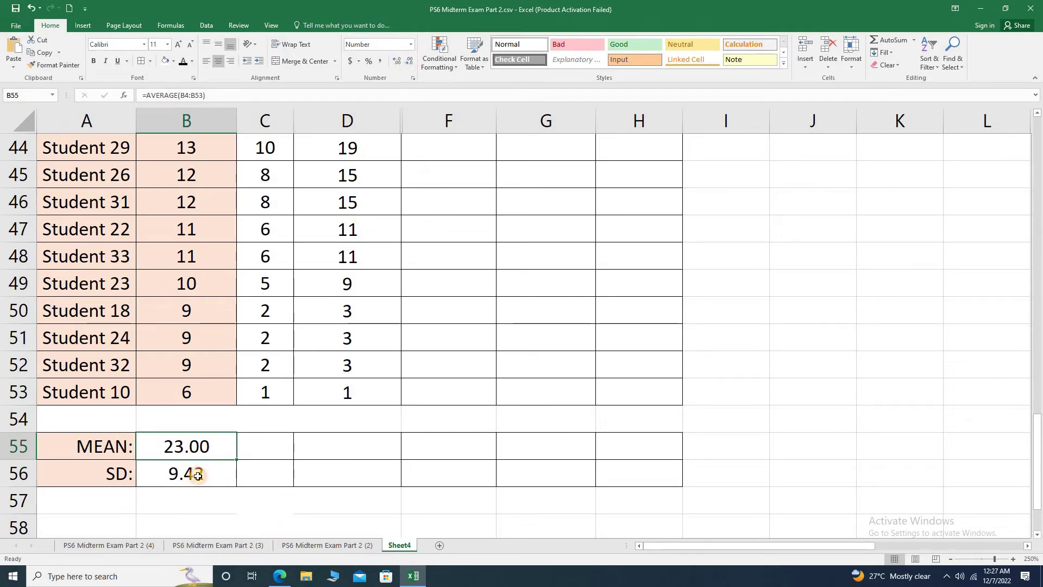
scroll(415, 417, "up", 2)
scroll(415, 418, "up", 13)
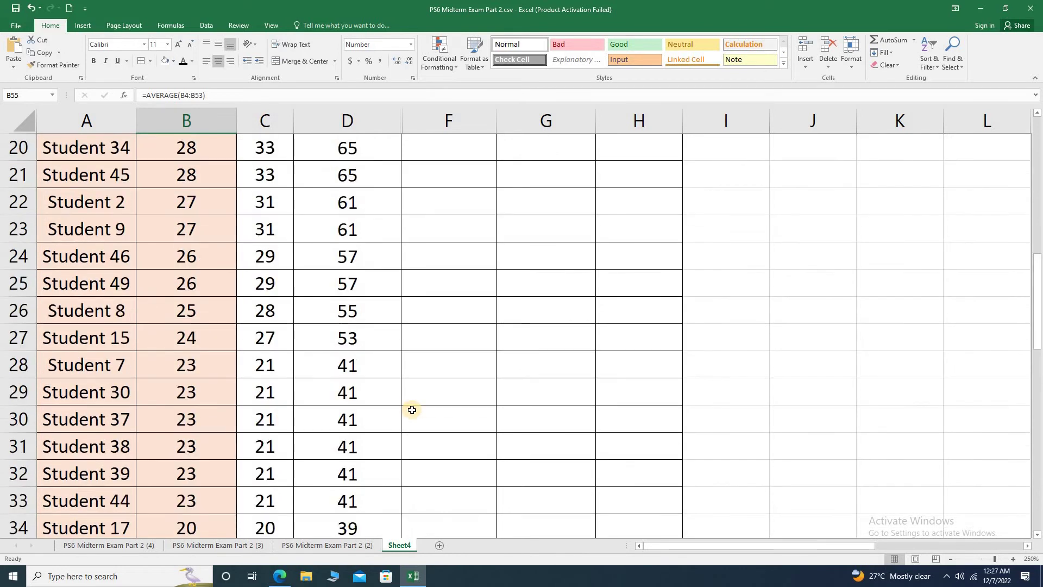
left_click(442, 228)
type("=(")
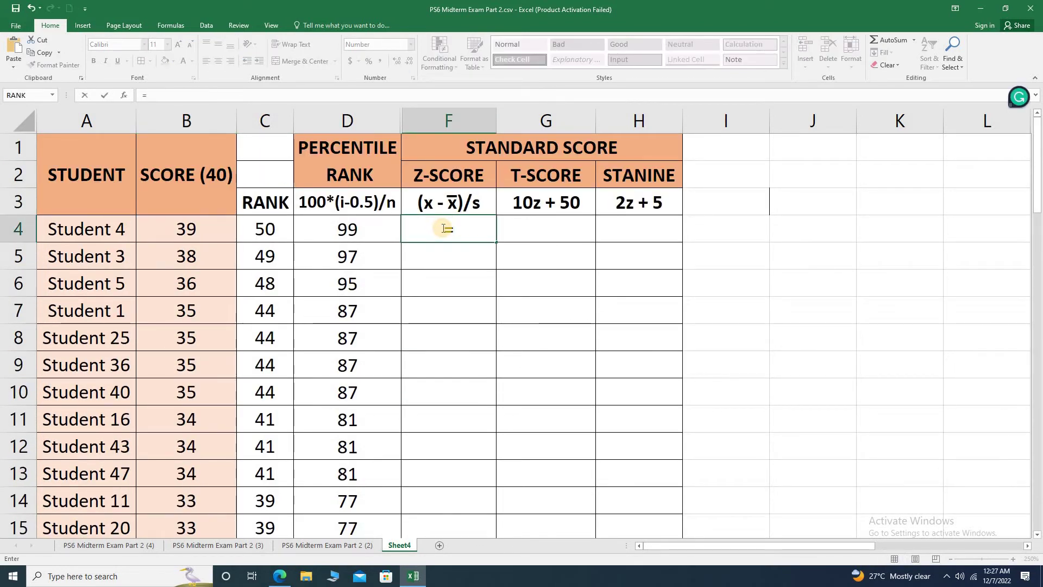
left_click(197, 230)
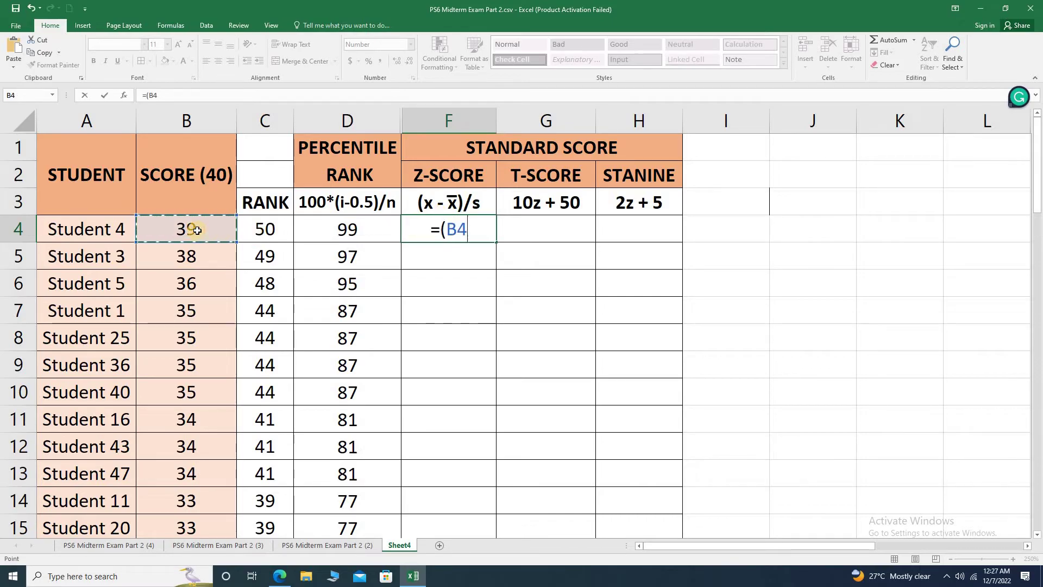
type("-")
scroll(196, 230, "down", 15)
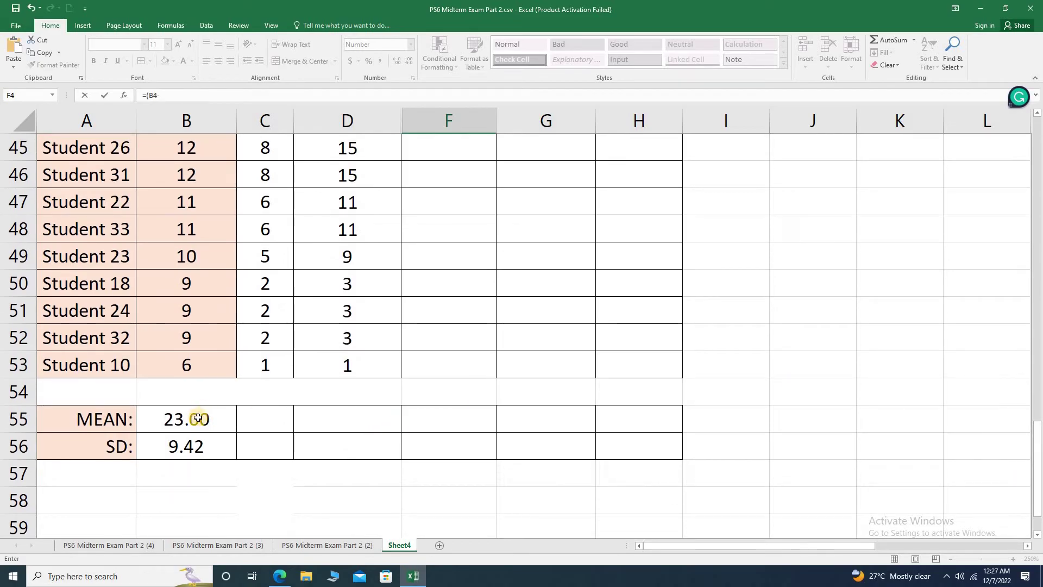
left_click_drag(1037, 405, 1038, 117)
type("23")
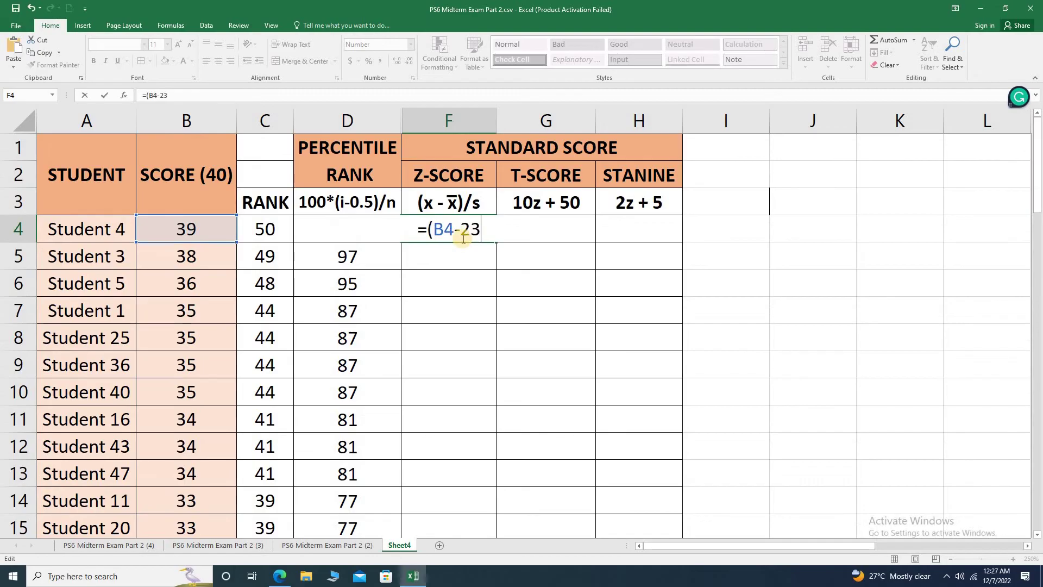
type(")/")
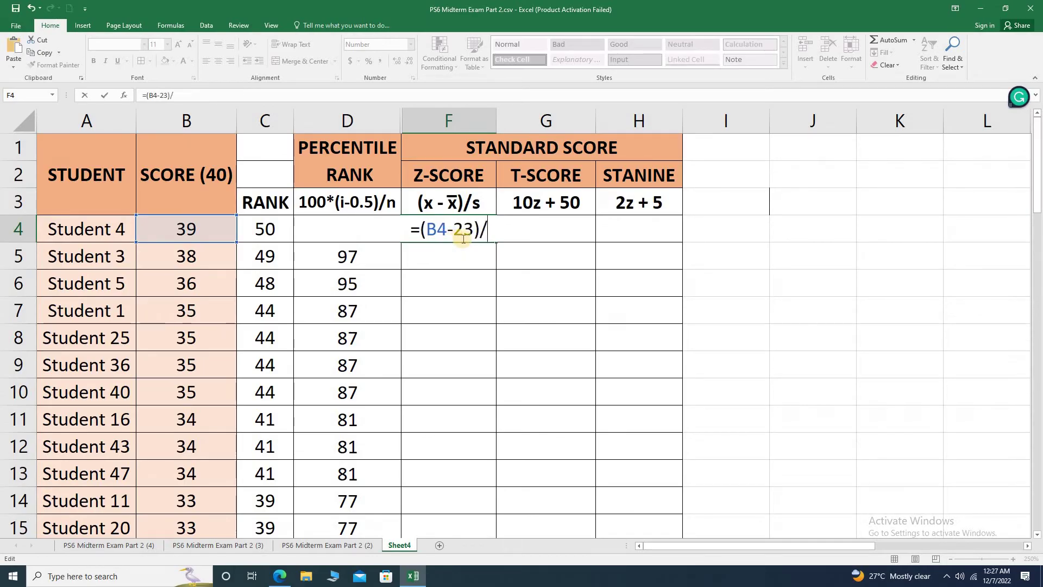
type("9.42")
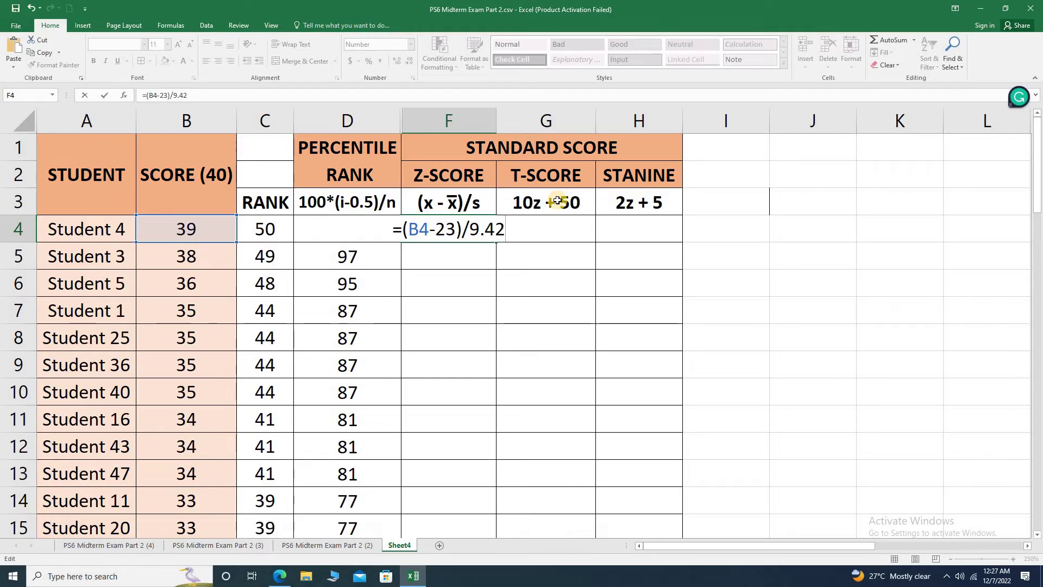
key("ctrl+Return")
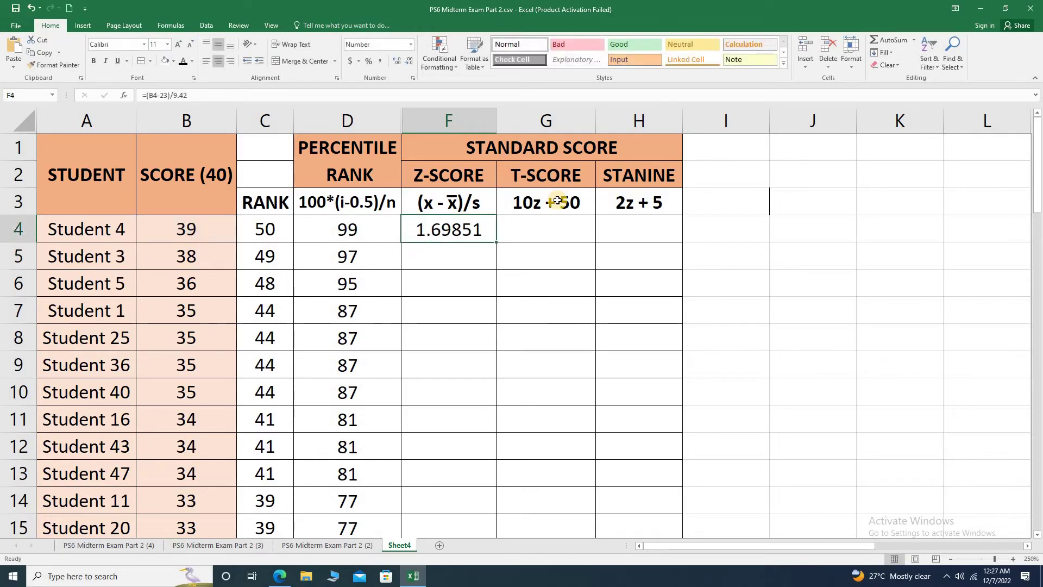
Format the z-score in F4 to two decimal places and fill the formula down to F53 for all students.
left_click(409, 63)
left_click(409, 63)
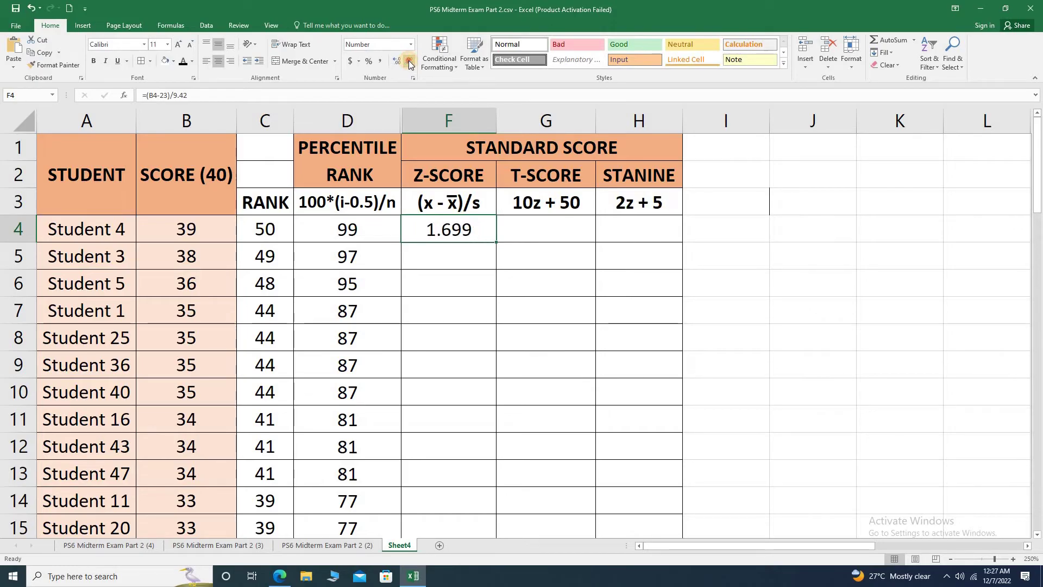
left_click(409, 63)
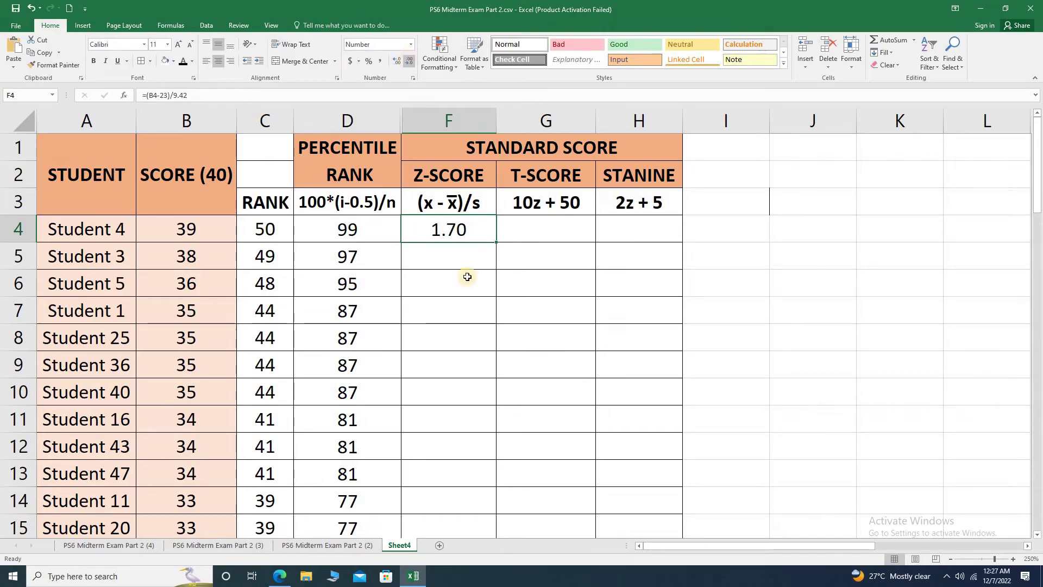
left_click_drag(496, 242, 487, 474)
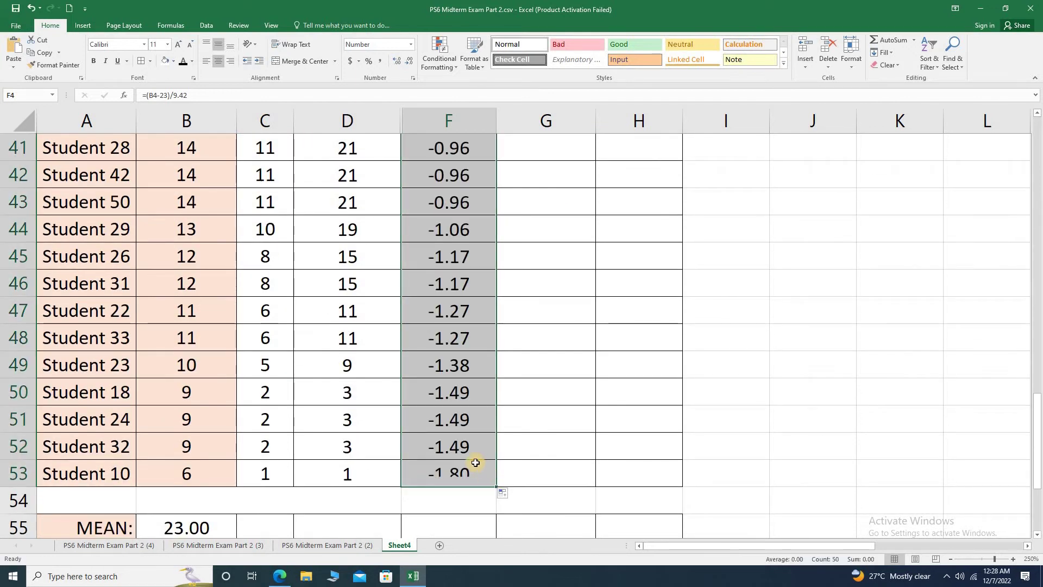
Examine the z-scores in column F, comparing the positive, zero and negative values with the corresponding raw scores in column B.
scroll(474, 454, "up", 13)
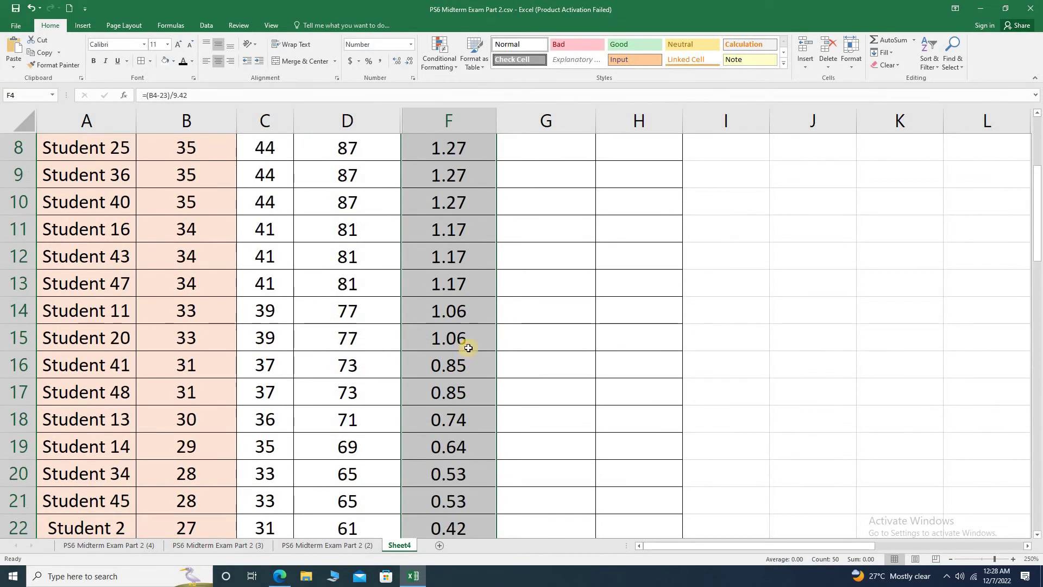
left_click(453, 236)
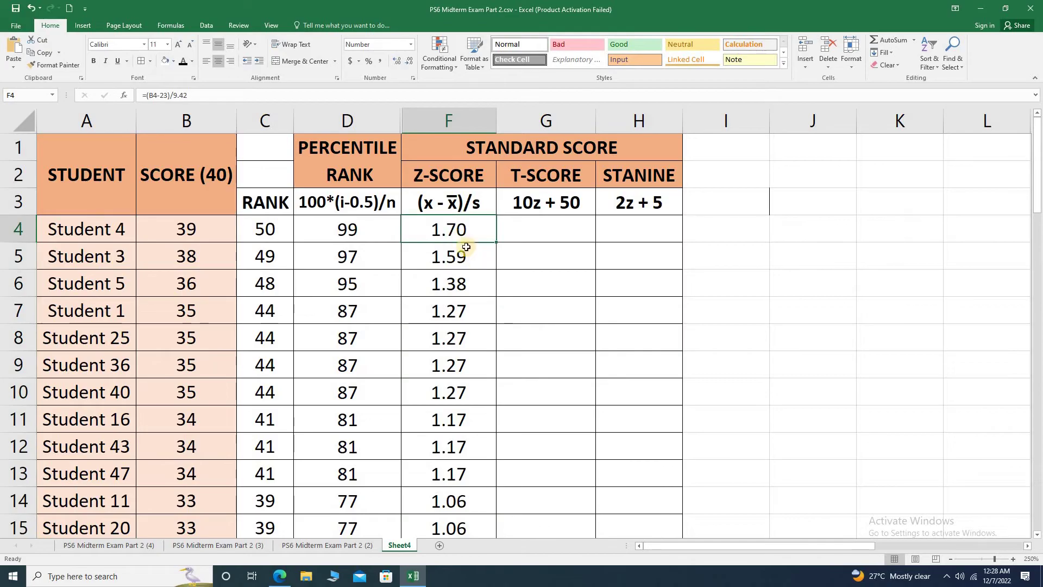
scroll(466, 247, "down", 9)
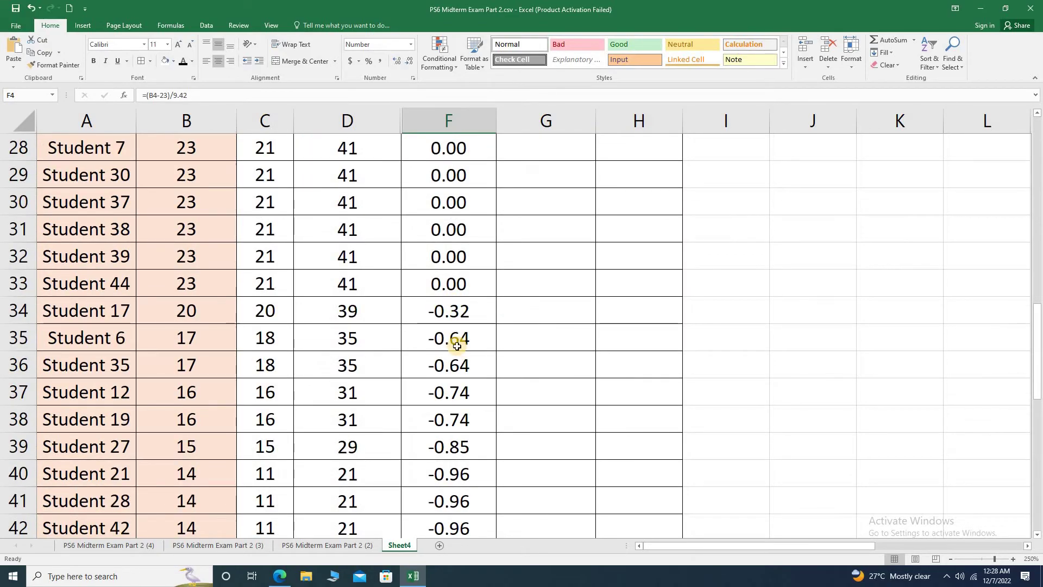
scroll(455, 342, "up", 9)
scroll(457, 349, "down", 3)
scroll(457, 349, "down", 5)
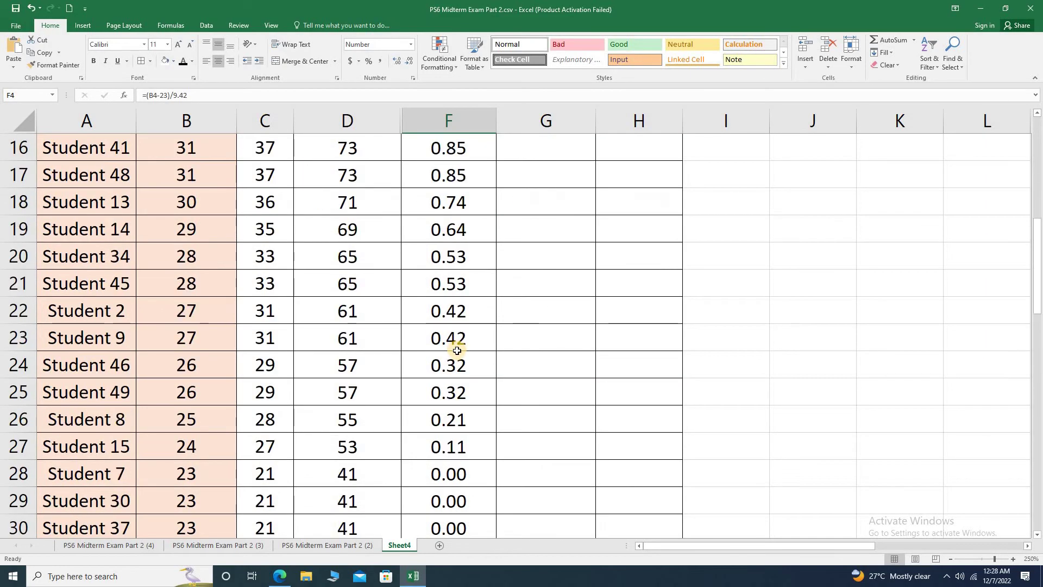
left_click(452, 393)
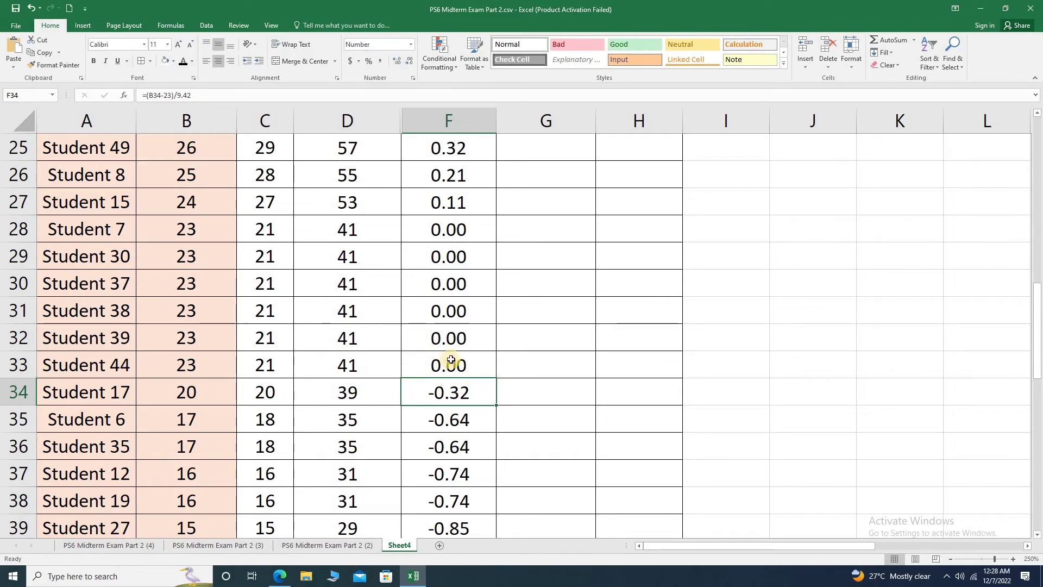
scroll(453, 314, "up", 2)
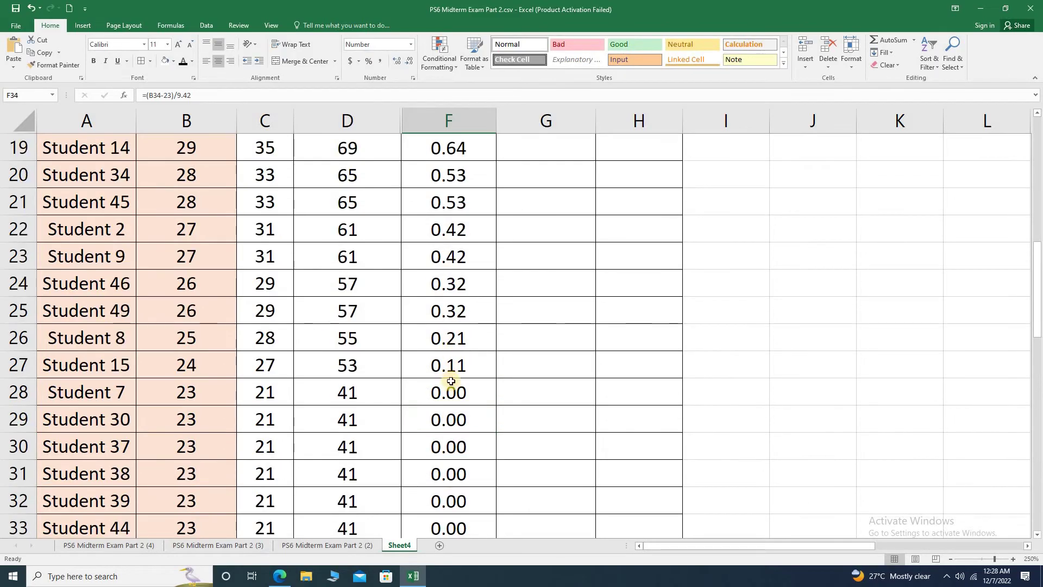
scroll(451, 402, "down", 1)
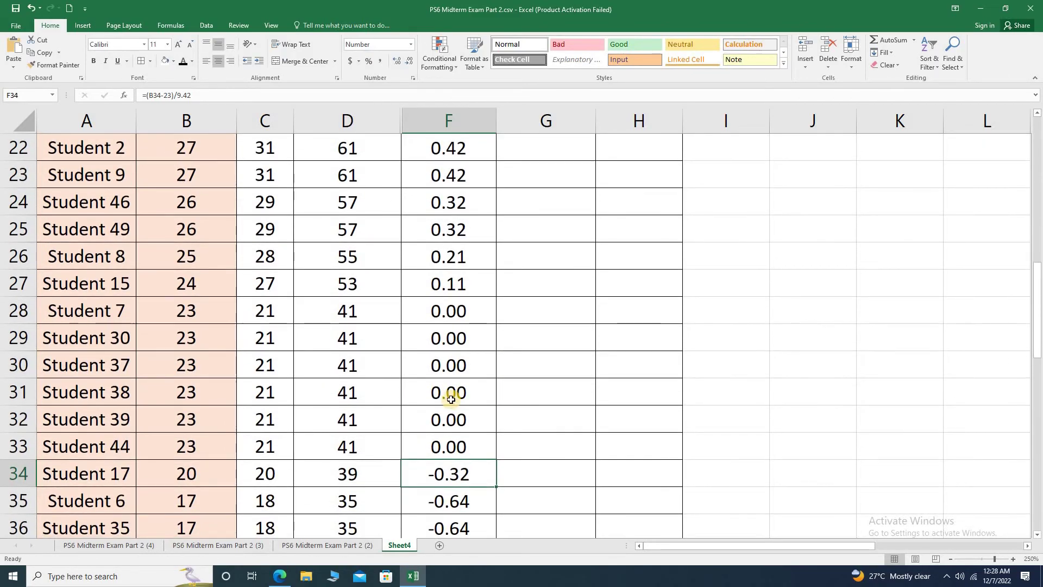
left_click(194, 372)
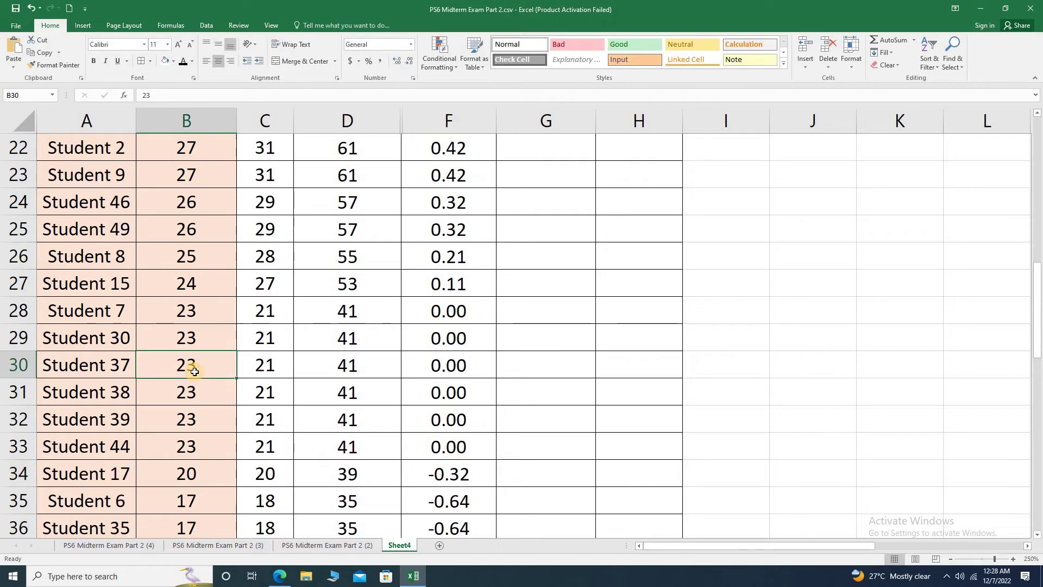
scroll(475, 418, "down", 2)
left_click(465, 414)
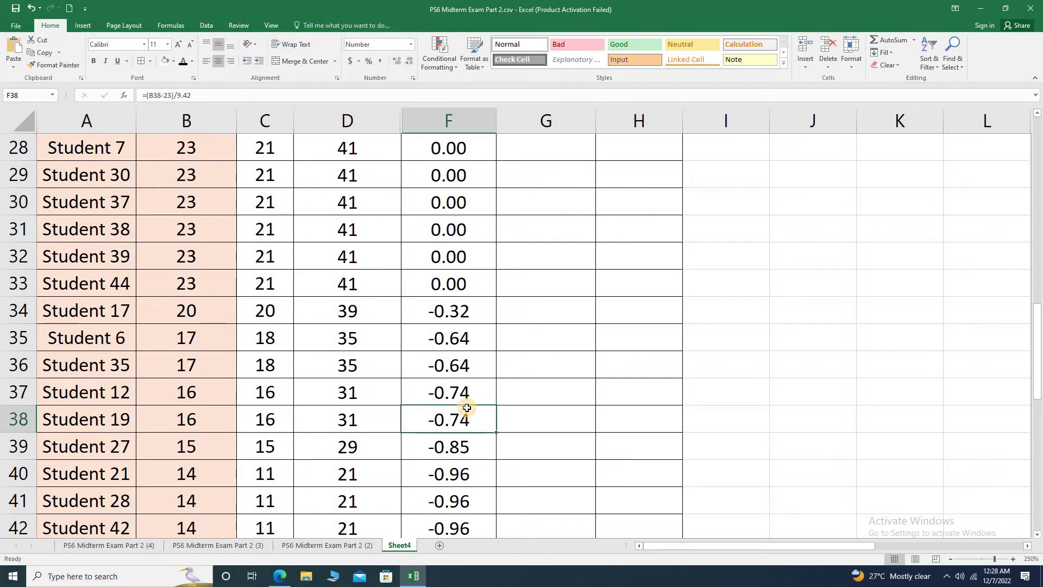
left_click(196, 282)
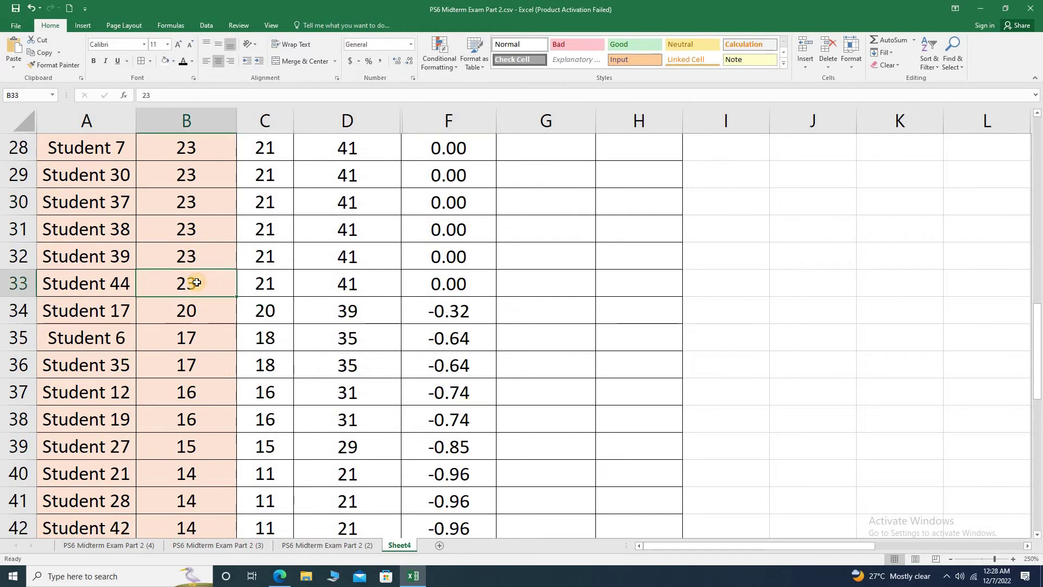
Add the mean and sample standard deviation of the z-scores in F55:F56, using AVERAGE and STDEV.S over F4:F53.
scroll(388, 375, "down", 9)
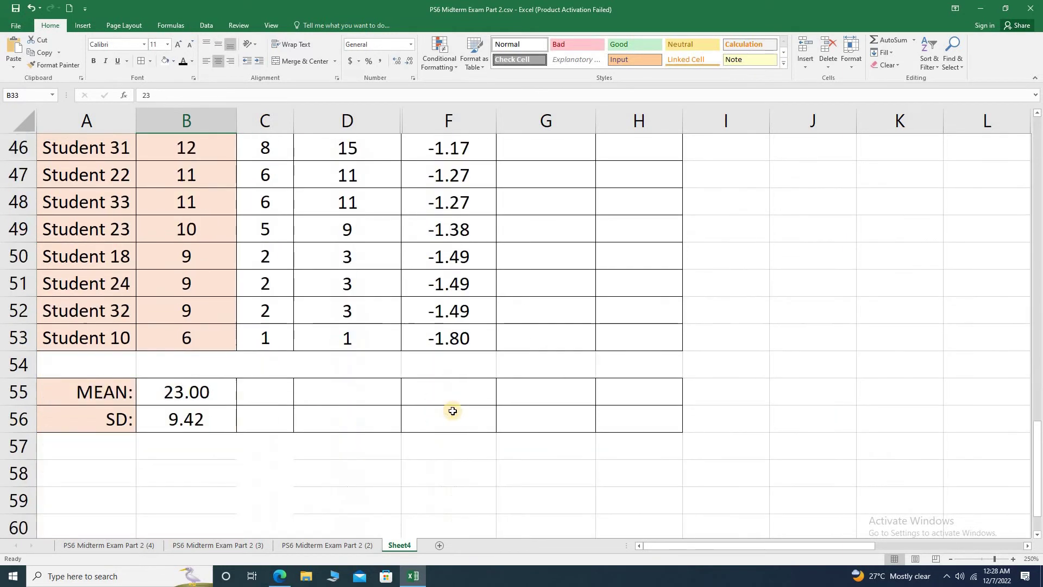
scroll(326, 382, "up", 2)
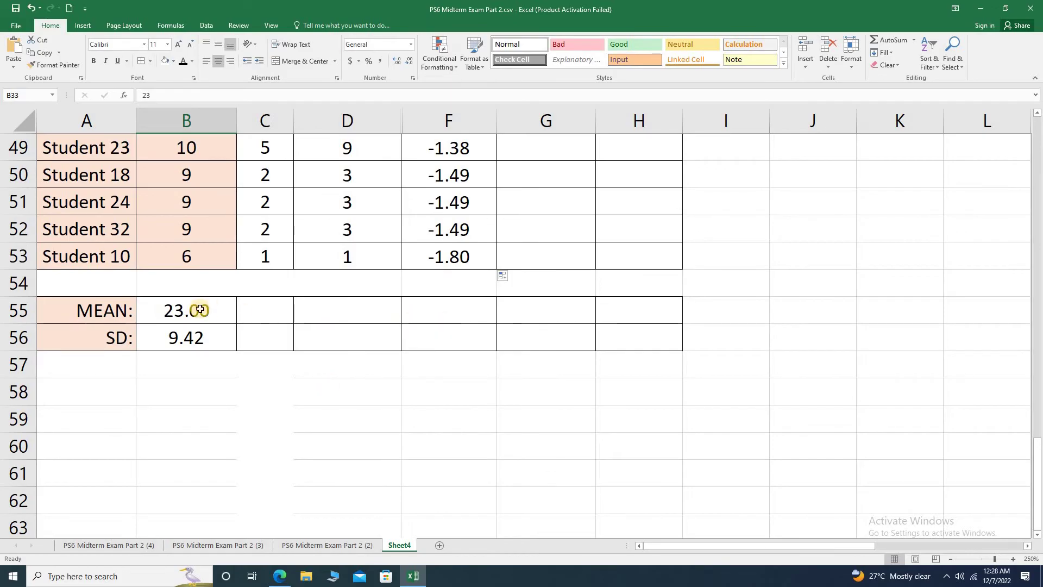
left_click_drag(200, 309, 494, 350)
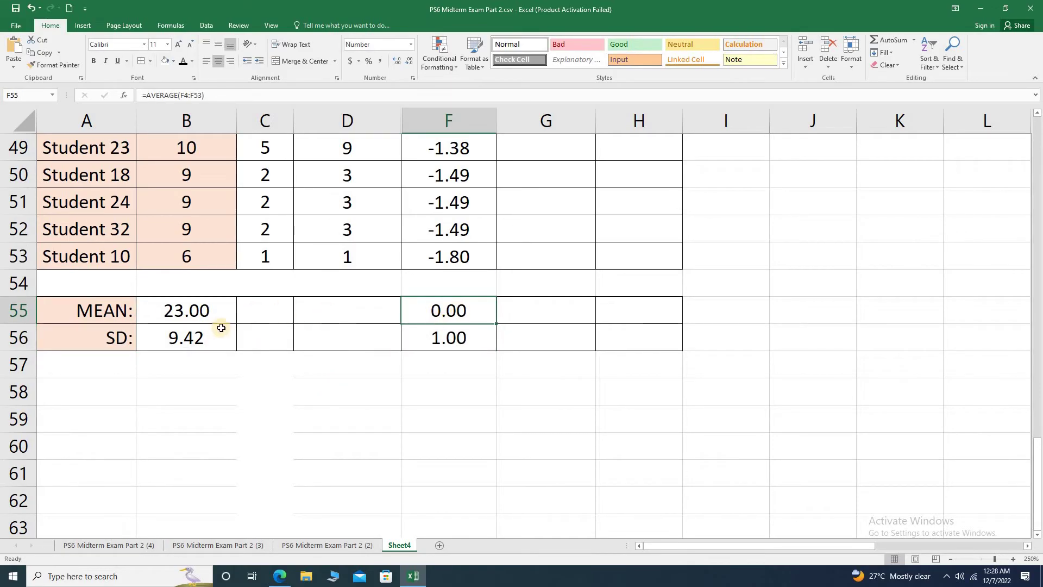
left_click(459, 339)
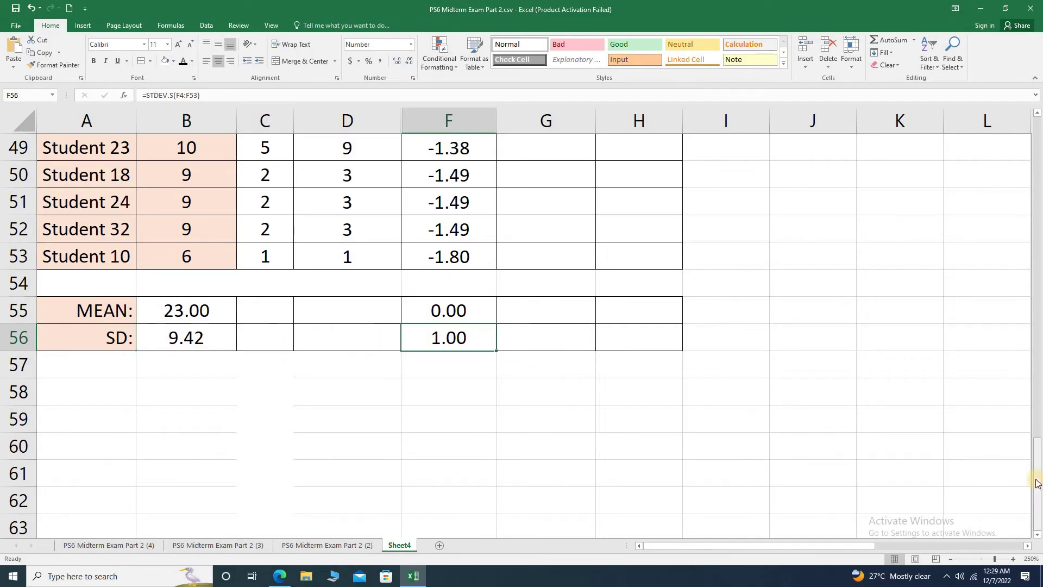
Examine the Standard Score heading together with the z-score mean in F55 and standard deviation in F56.
left_click_drag(1037, 478, 1039, 122)
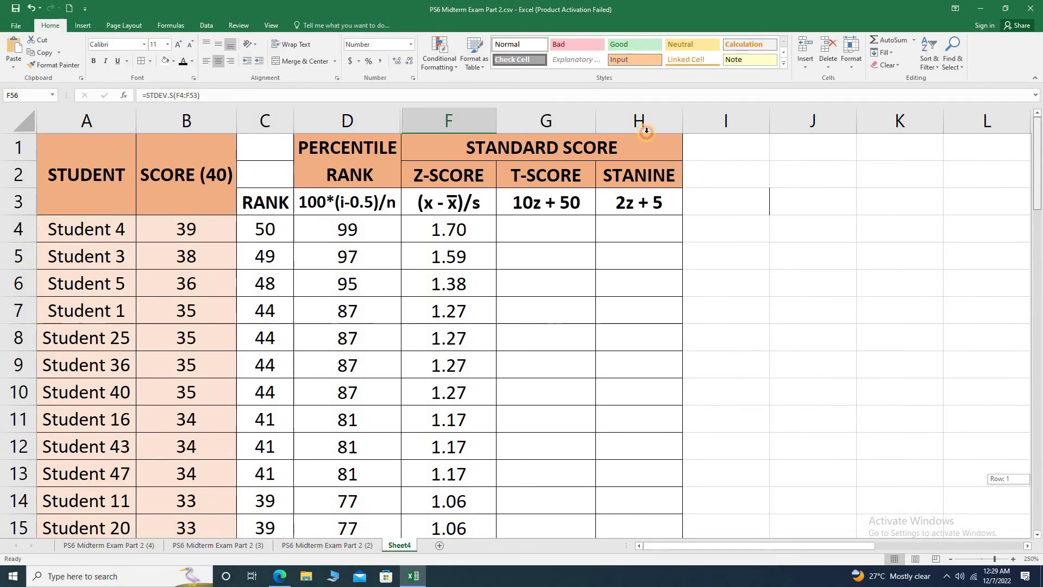
left_click(594, 148)
scroll(629, 483, "down", 14)
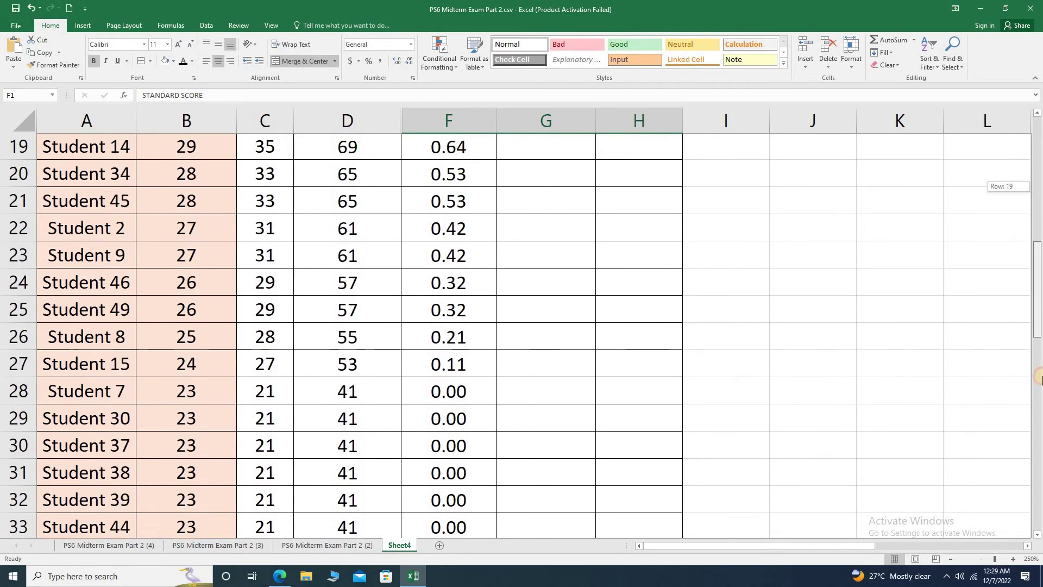
left_click(465, 445)
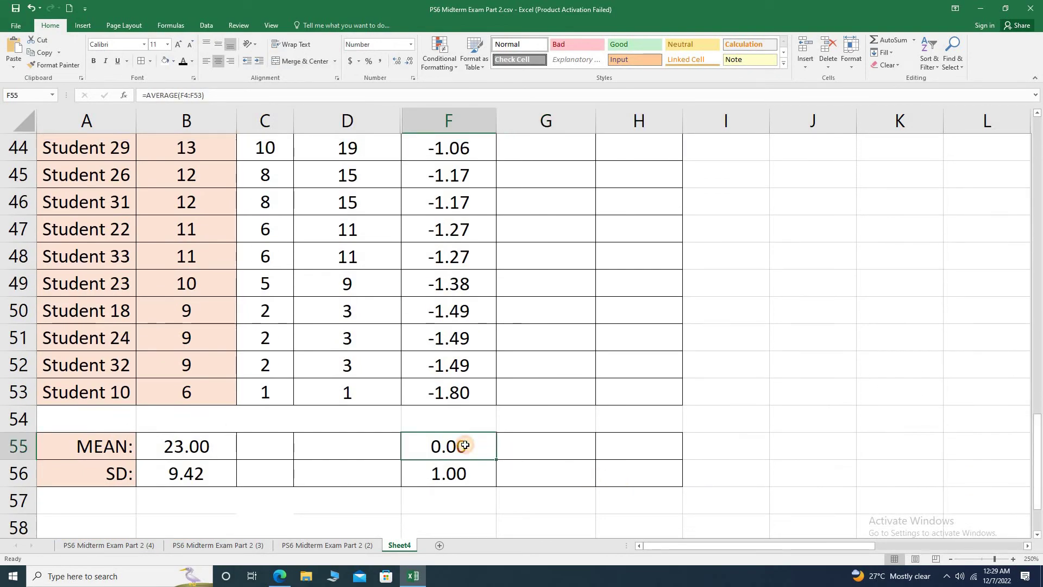
left_click(460, 475)
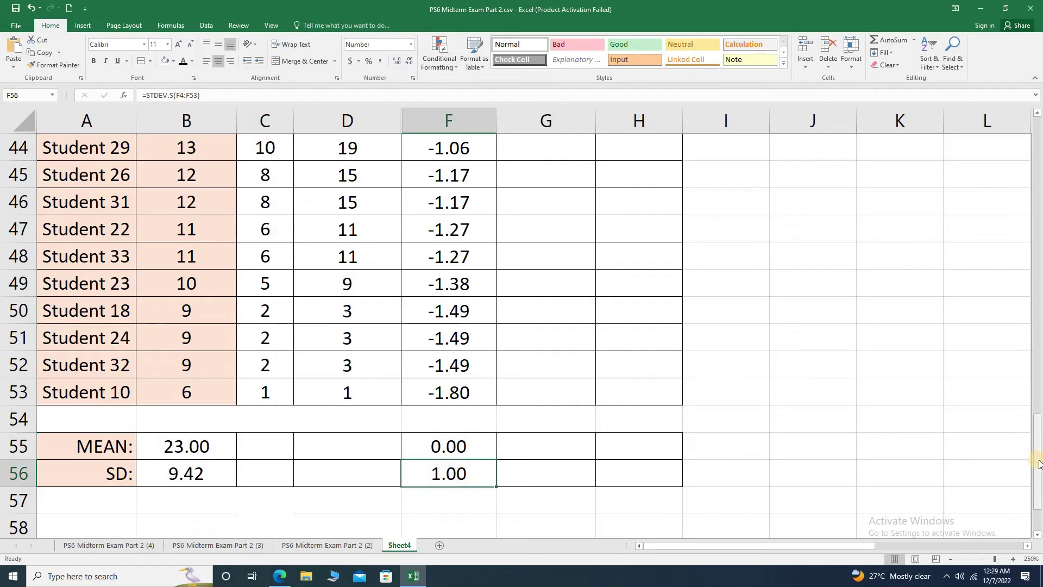
left_click_drag(1037, 468, 1037, 171)
Compare Student 4's raw score, percentile rank and z-score, and check where the negative z-scores begin at F34.
left_click(461, 231)
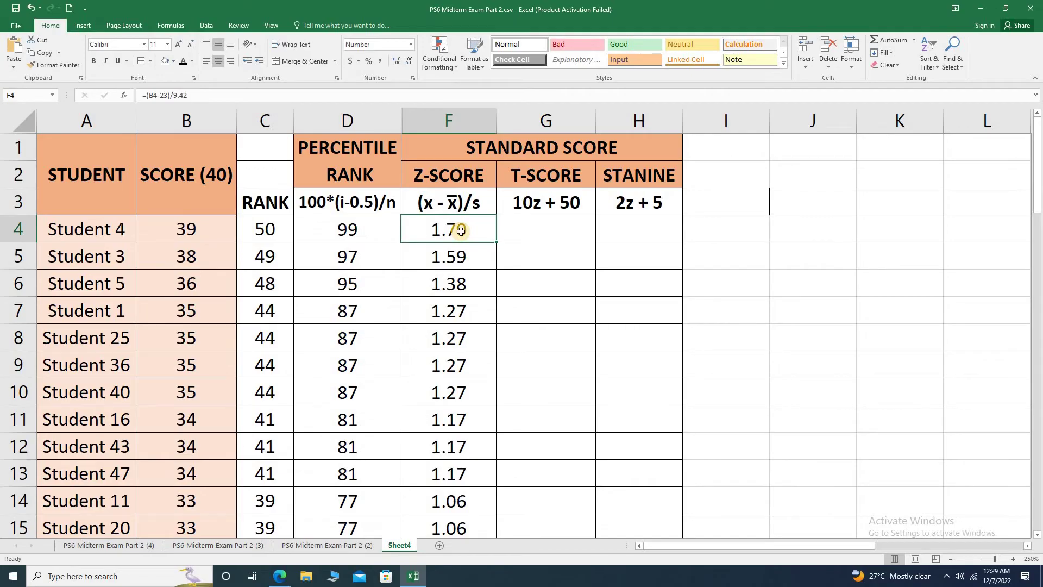
left_click(182, 233)
left_click(360, 231)
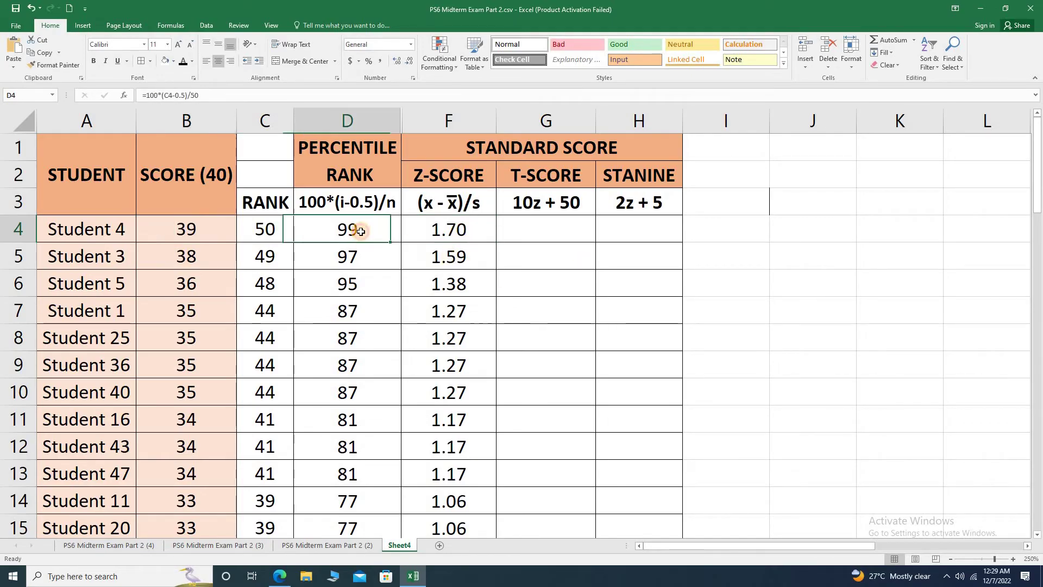
left_click(448, 231)
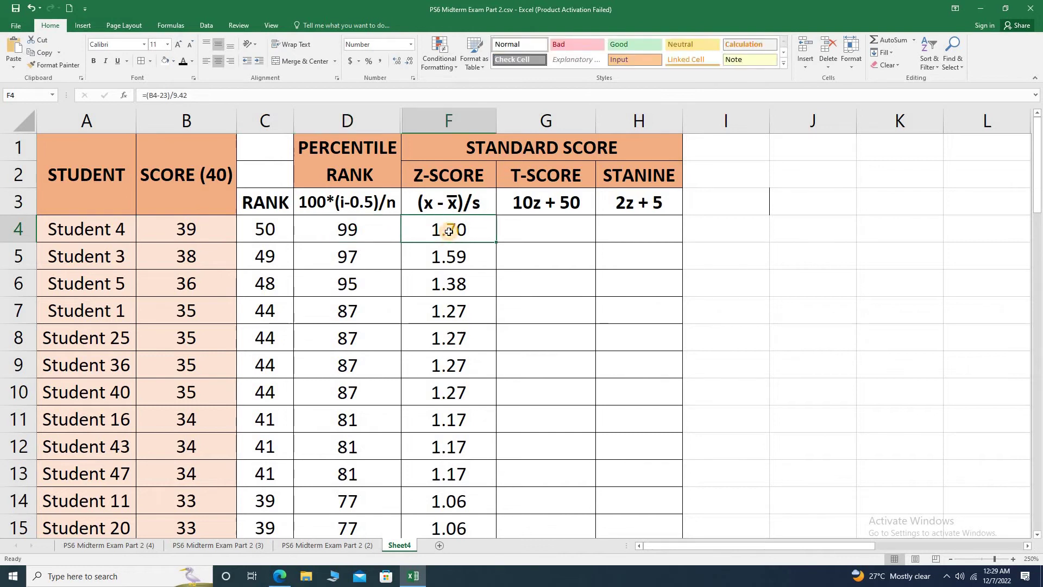
left_click(546, 233)
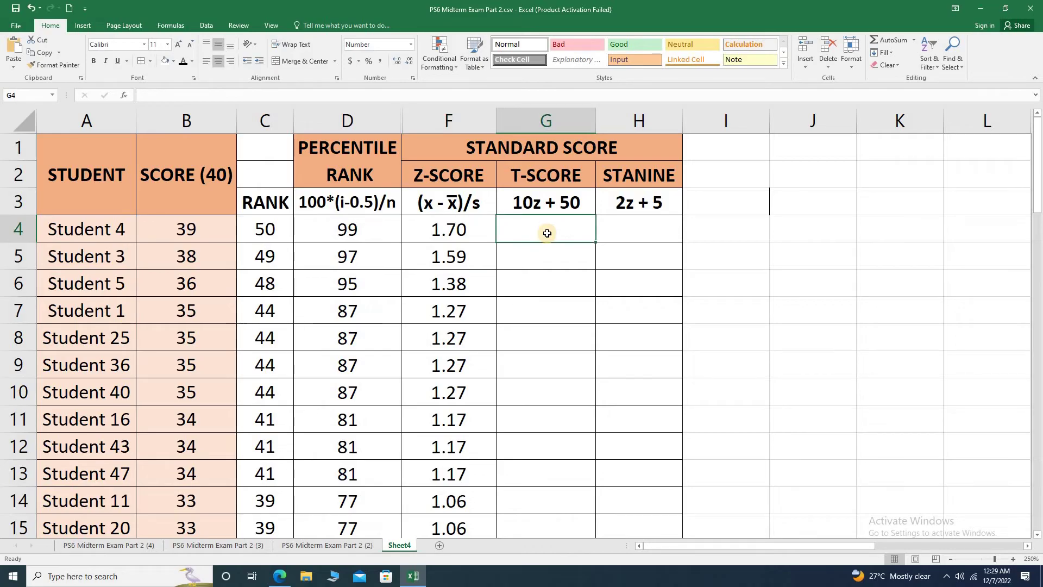
left_click(448, 230)
left_click(540, 228)
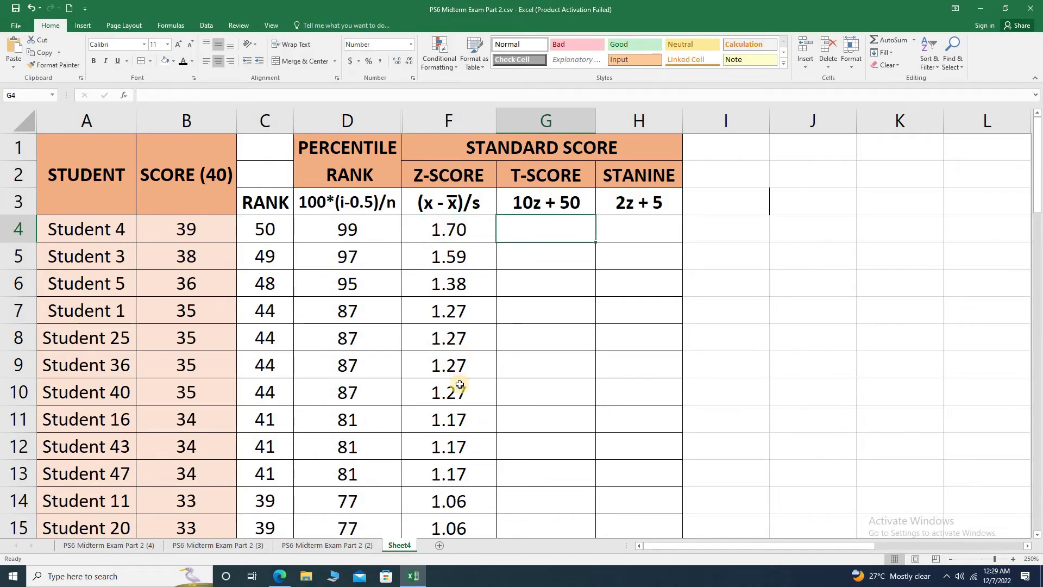
scroll(460, 385, "down", 7)
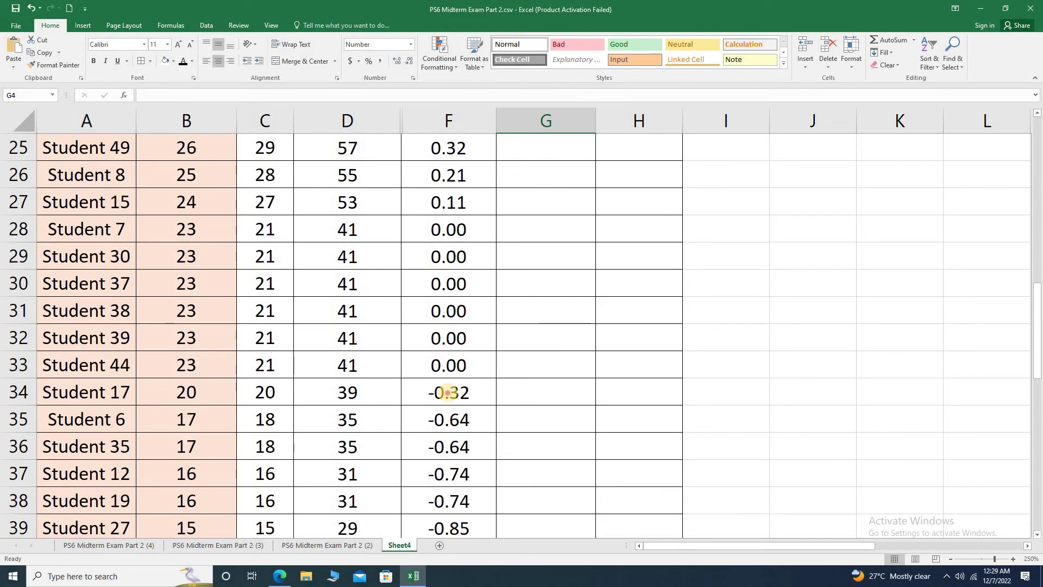
left_click(447, 392)
scroll(449, 405, "up", 8)
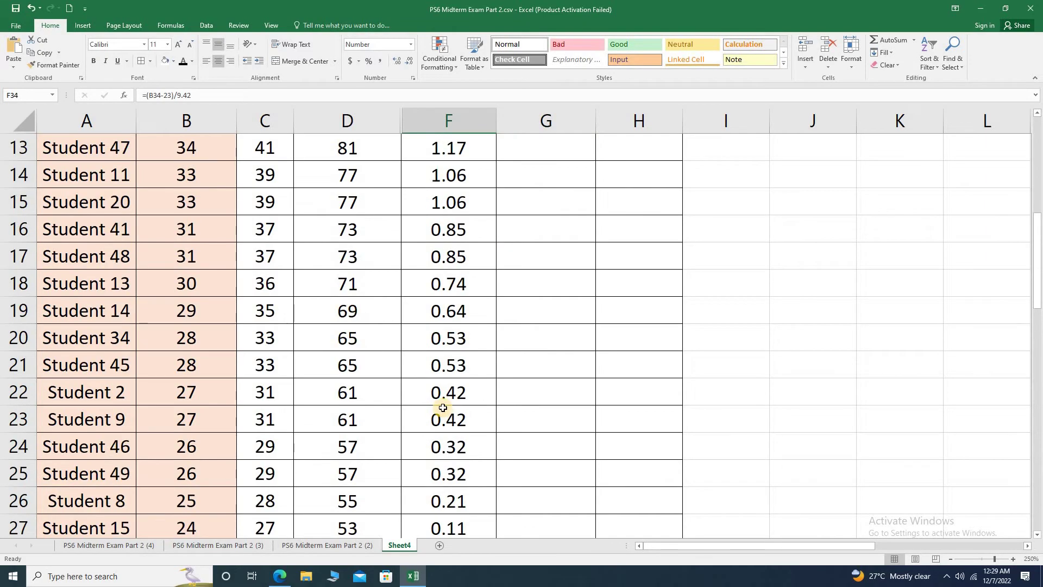
Calculate Student 4's T-score in G4 with the formula =10*F4+50.
left_click(539, 232)
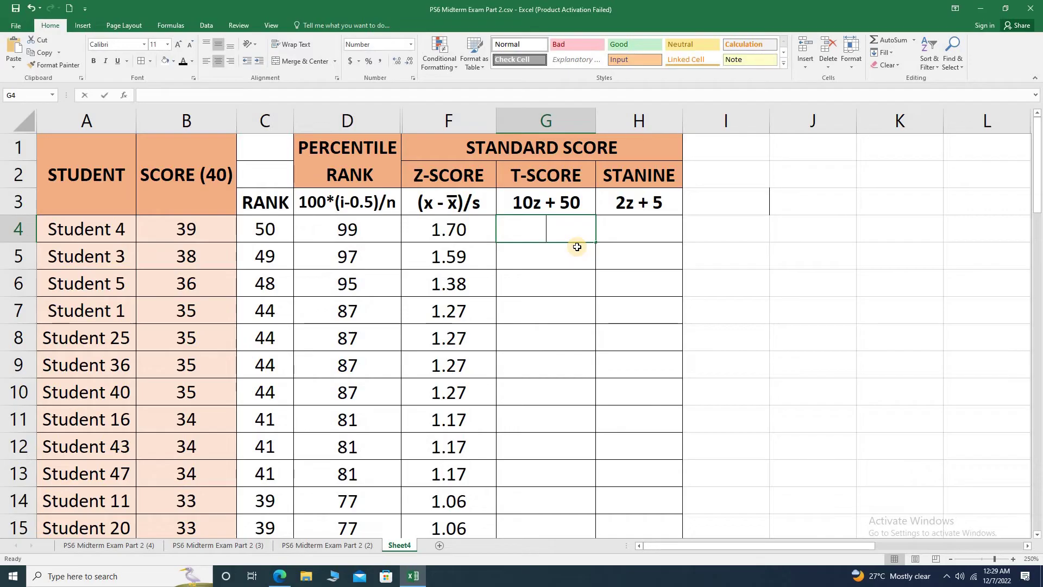
type("=10*")
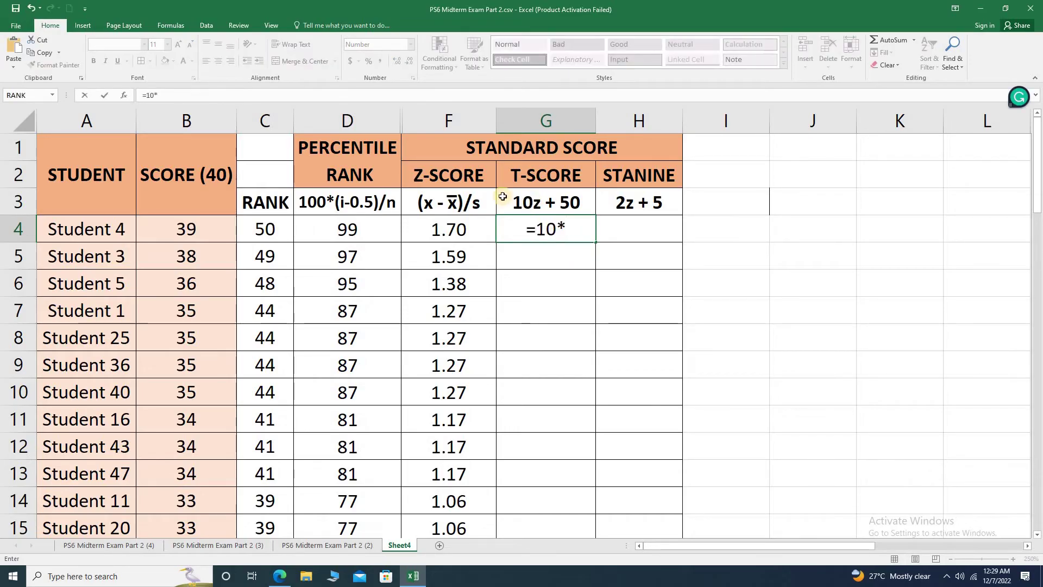
left_click(450, 230)
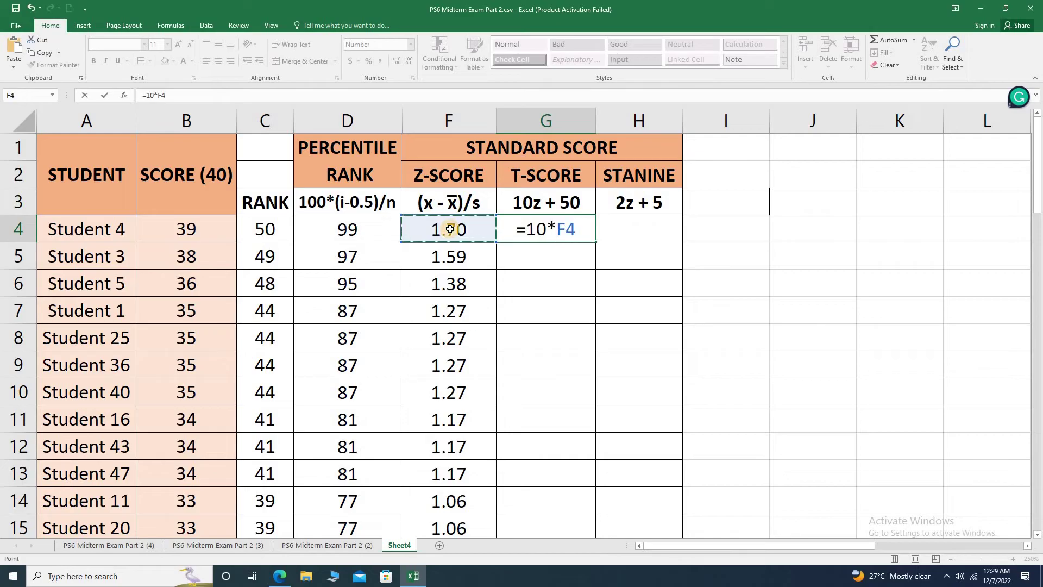
type("+")
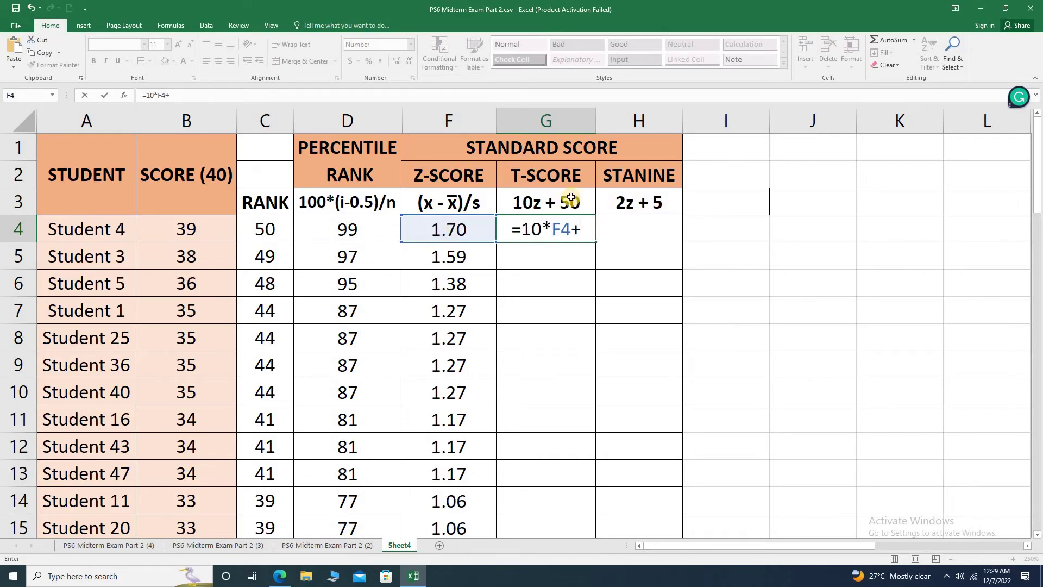
type("50")
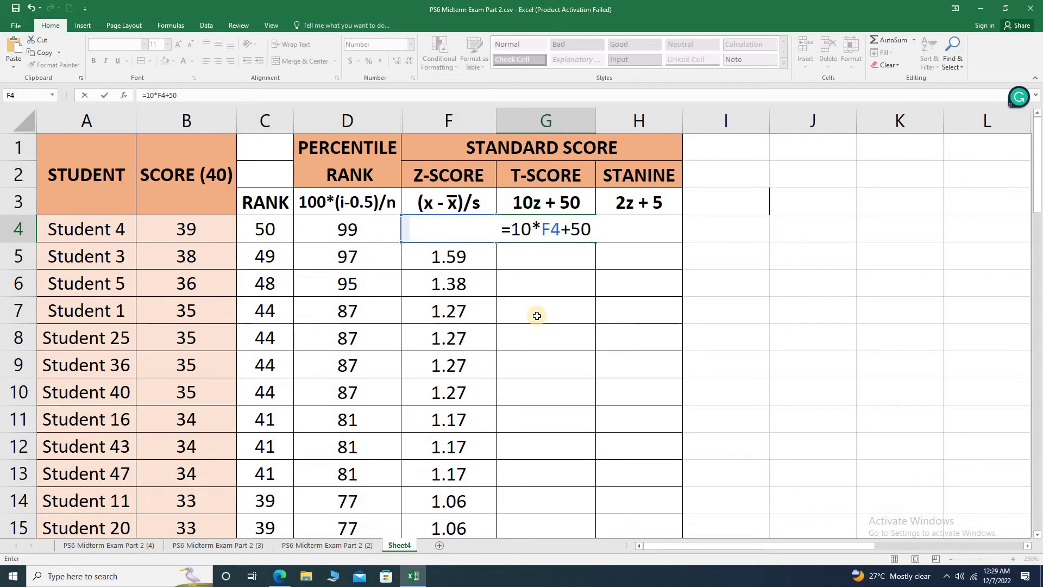
key("Return")
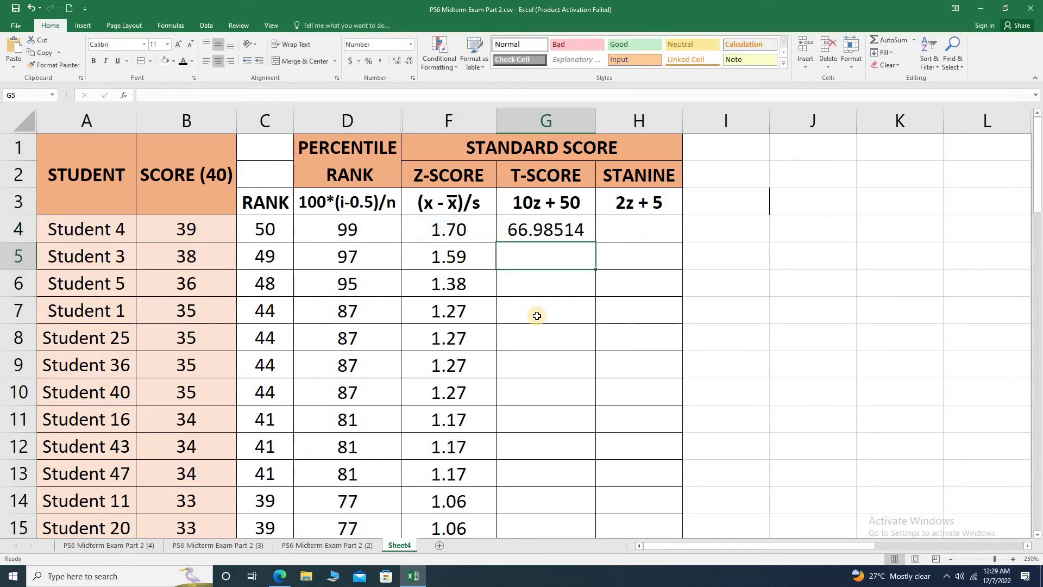
Format the T-score in G4 as a whole number and fill the formula down to G53 for all students.
left_click(548, 228)
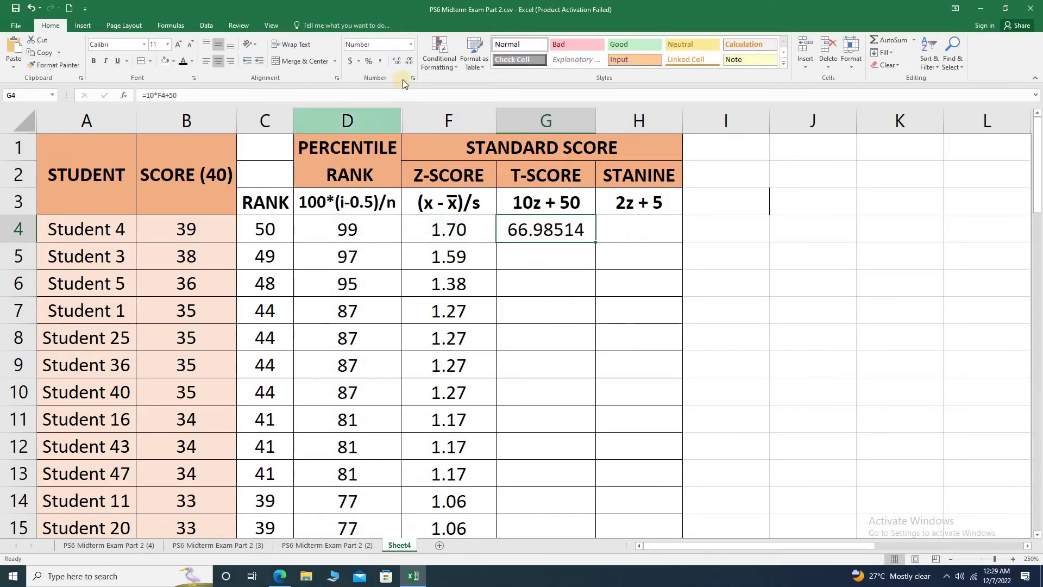
left_click(398, 61)
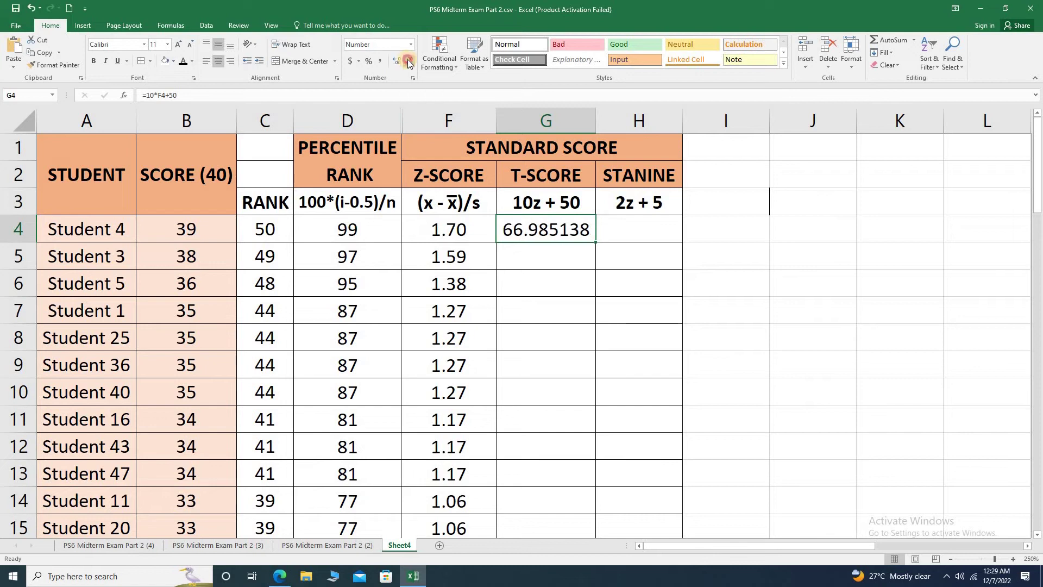
left_click(408, 63)
left_click(409, 63)
left_click(409, 63)
left_click(408, 63)
left_click(408, 63)
left_click(408, 63)
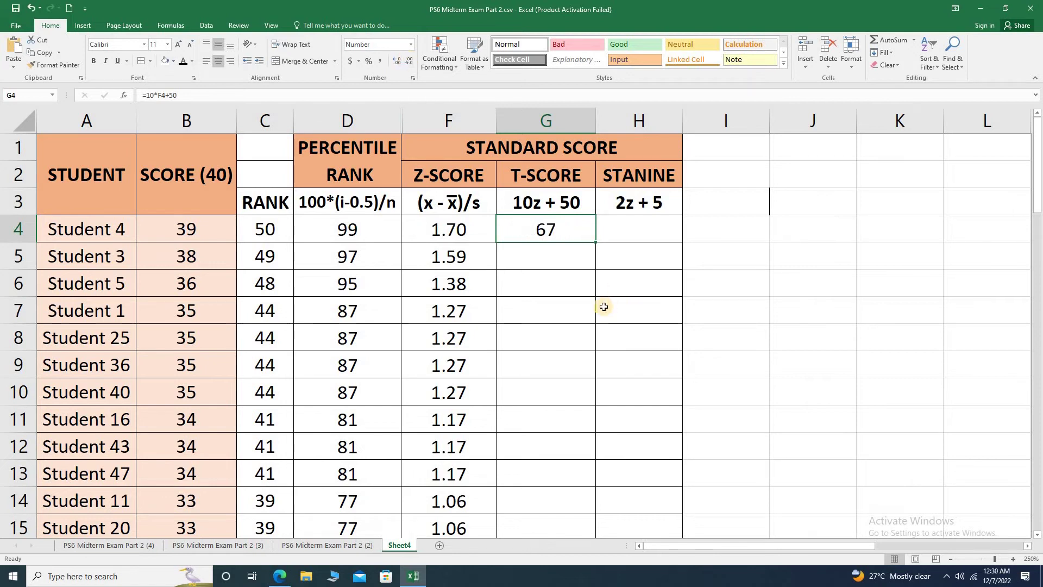
left_click_drag(595, 243, 591, 477)
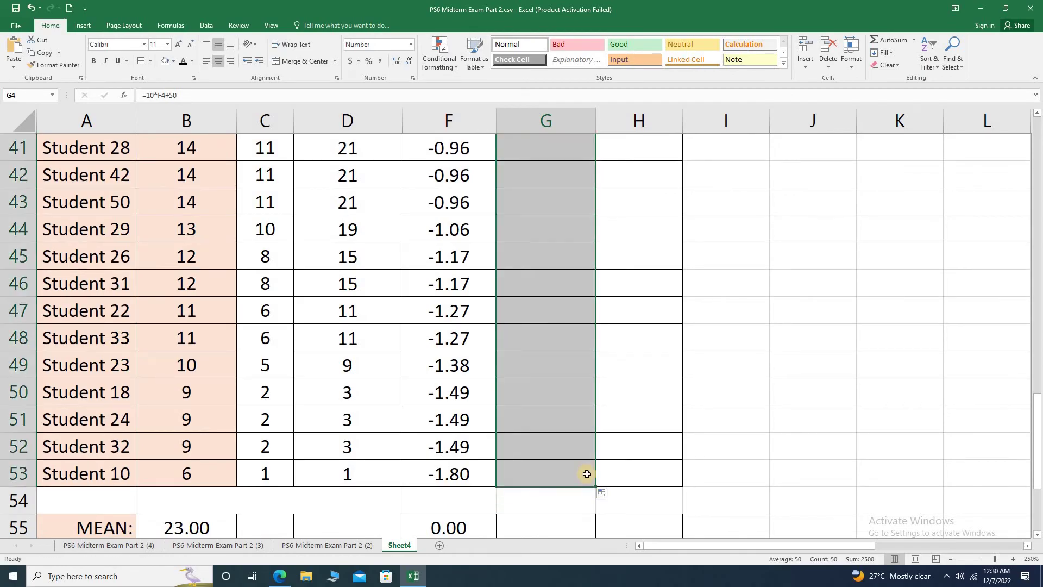
Review the T-scores in column G from Student 10 in G53 up to the highest-scoring students, alongside their z-scores.
left_click(542, 480)
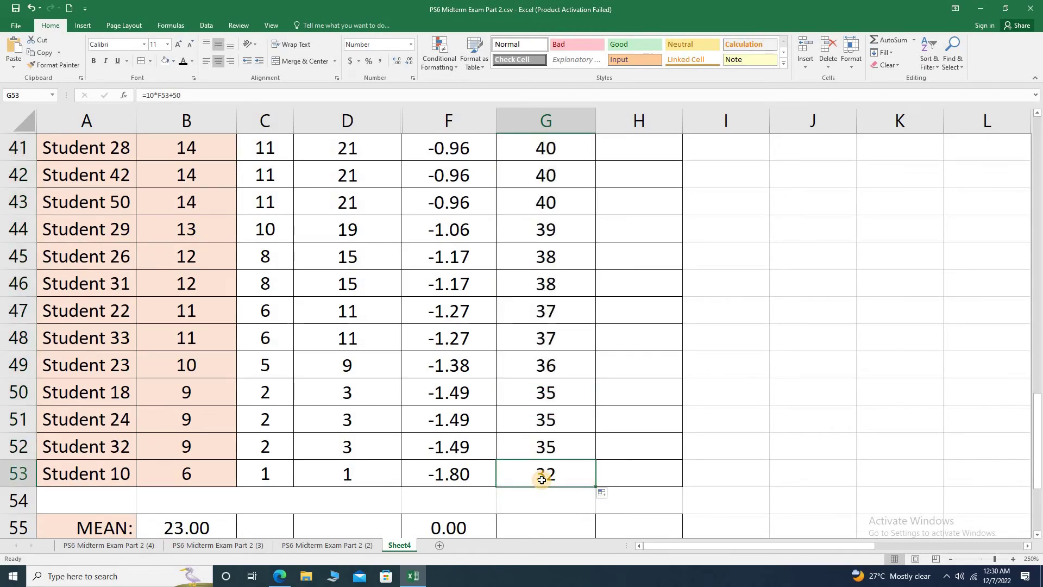
scroll(541, 479, "up", 10)
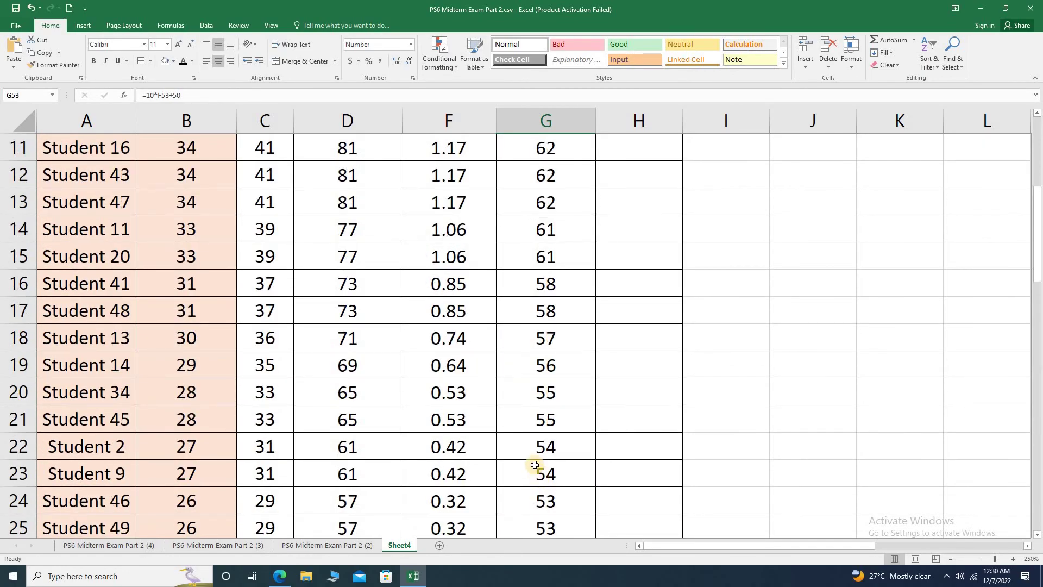
scroll(208, 398, "down", 5)
scroll(449, 345, "up", 1)
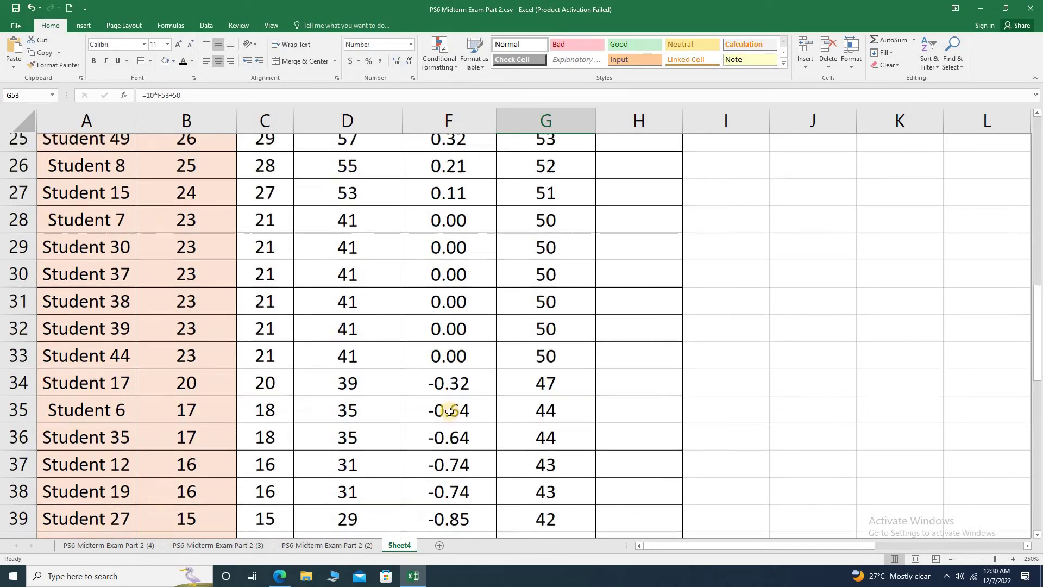
left_click(542, 364)
scroll(542, 365, "up", 7)
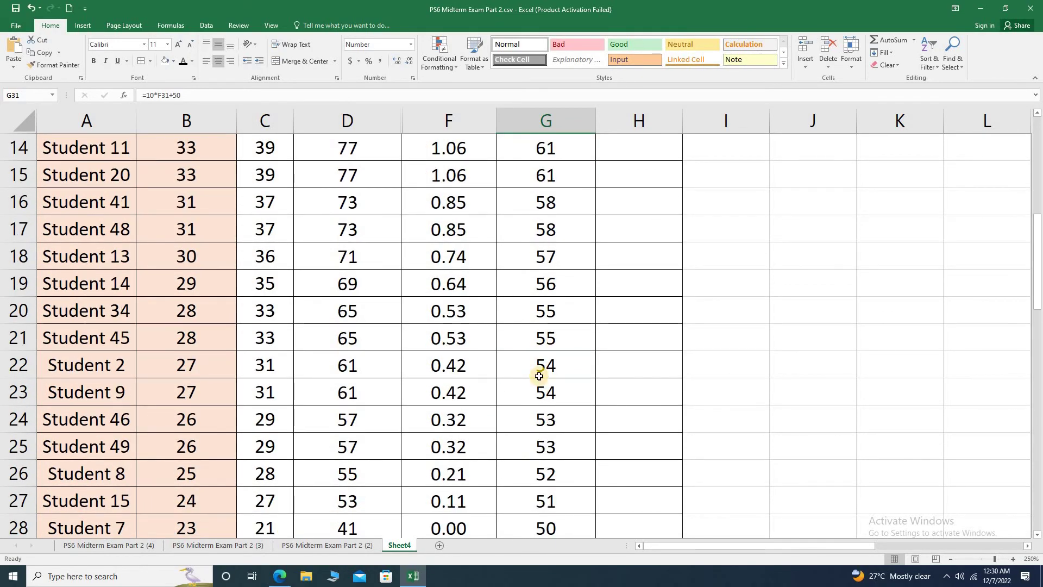
left_click(549, 222)
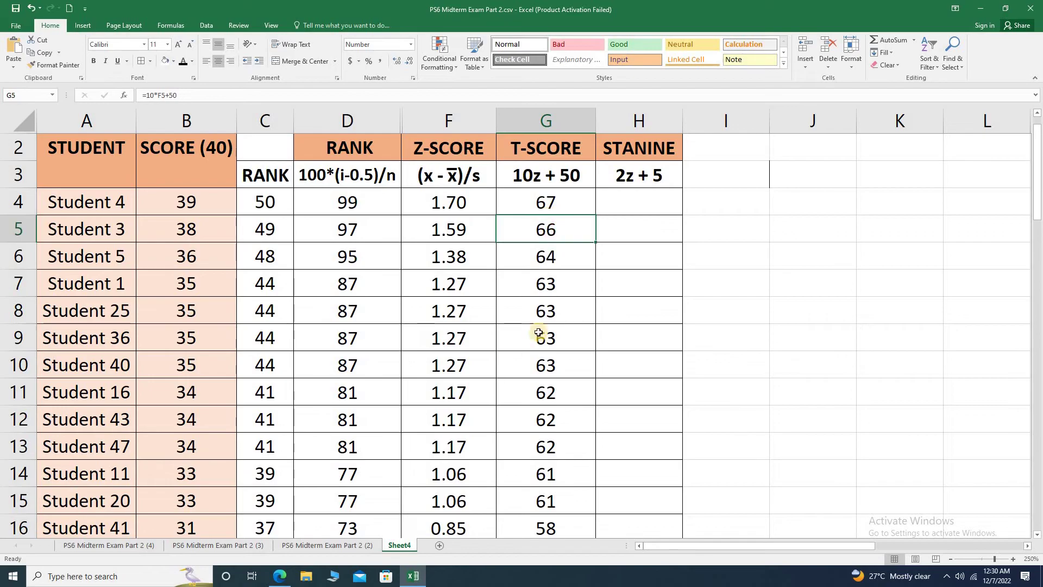
scroll(540, 452, "down", 19)
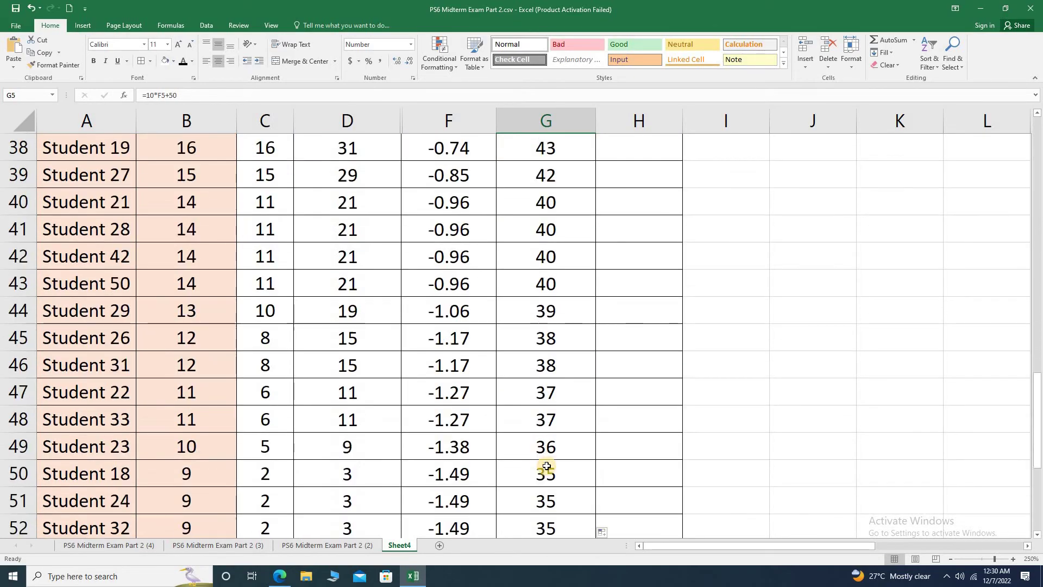
scroll(546, 437, "up", 4)
Calculate the mean of the T-scores in G55 with the formula =AVERAGE(G4:G53).
left_click(547, 367)
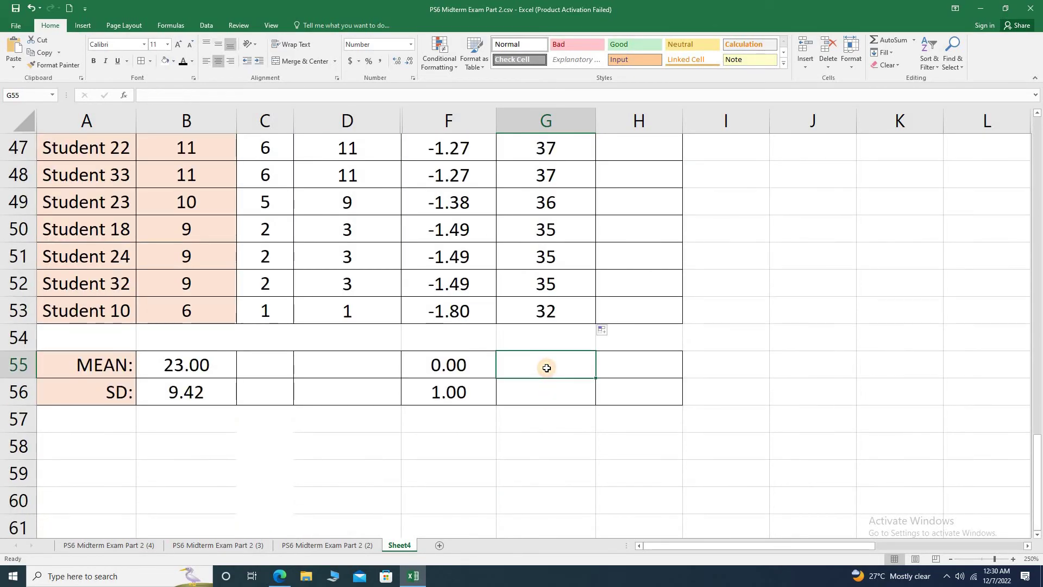
type("=AVE")
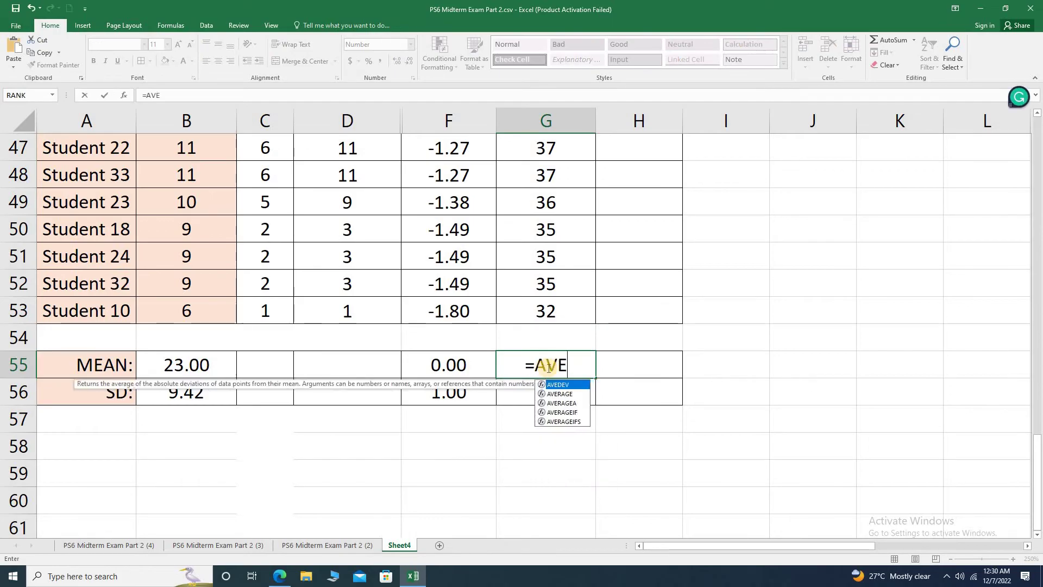
type("RAGE(")
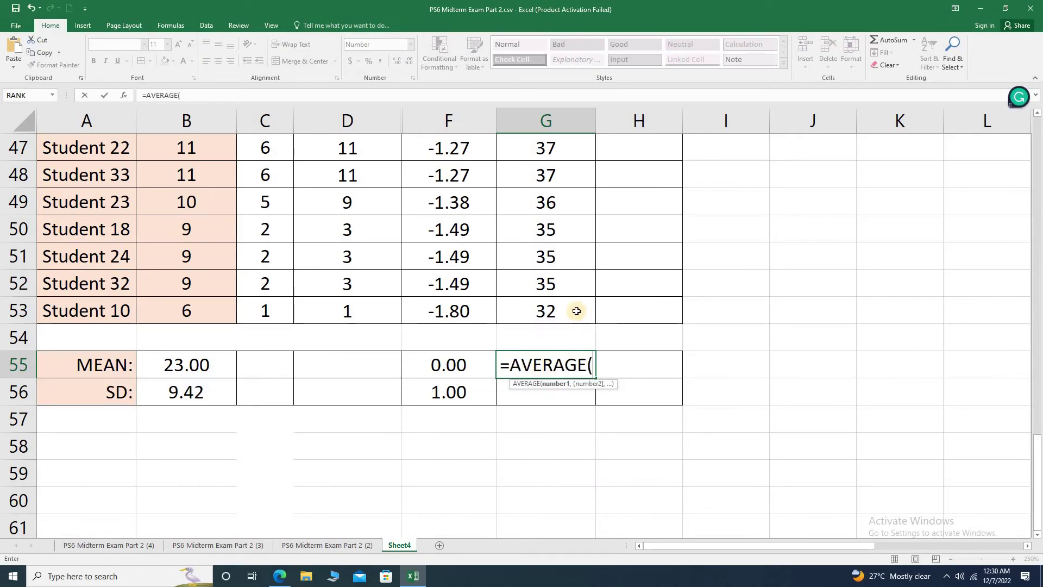
left_click_drag(576, 310, 559, 234)
key("Return")
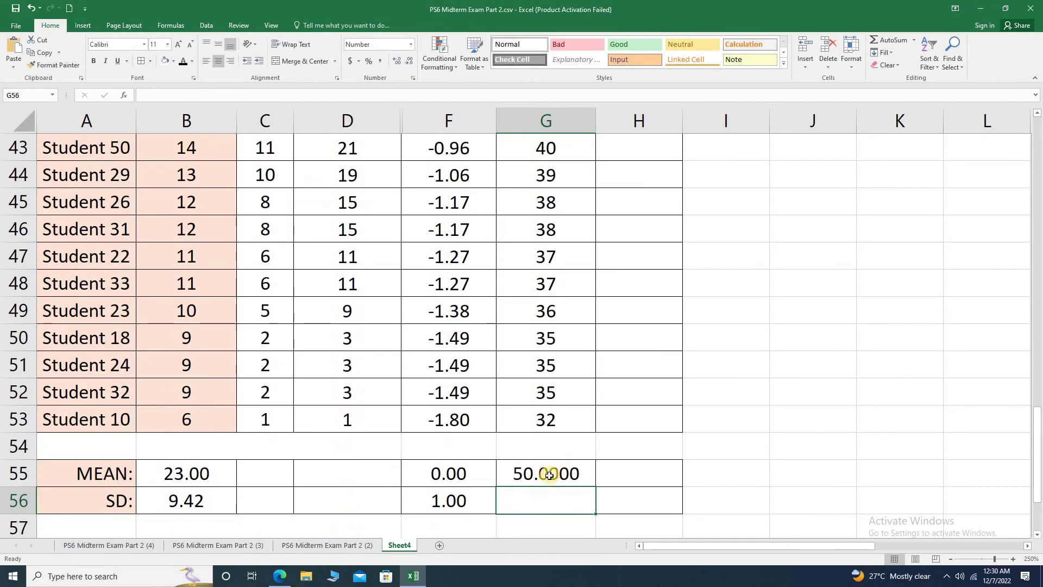
Format the T-score mean in G55 as a whole number without decimals.
left_click(543, 467)
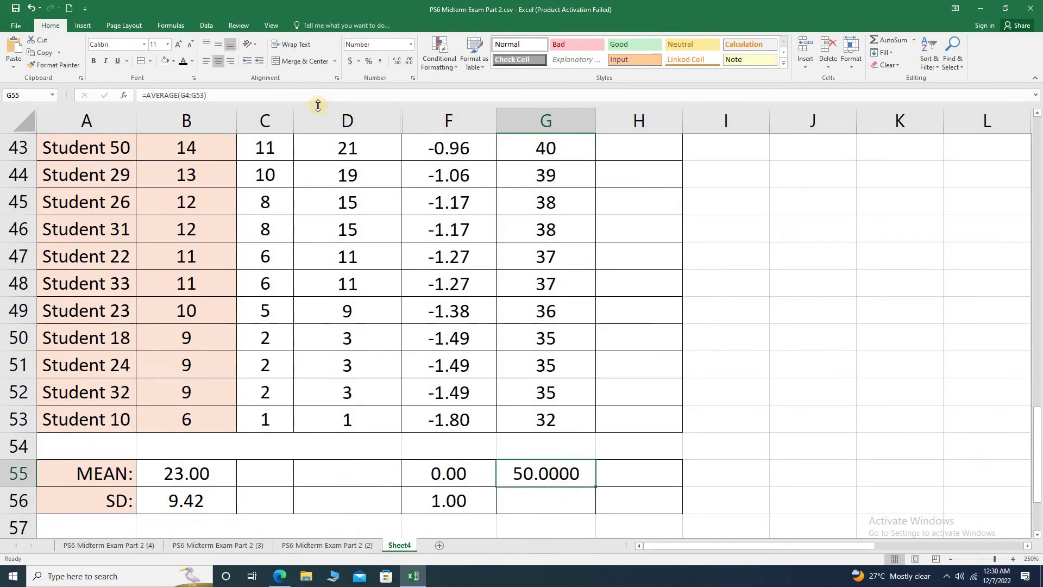
left_click(409, 62)
left_click(410, 62)
left_click(410, 62)
left_click(410, 62)
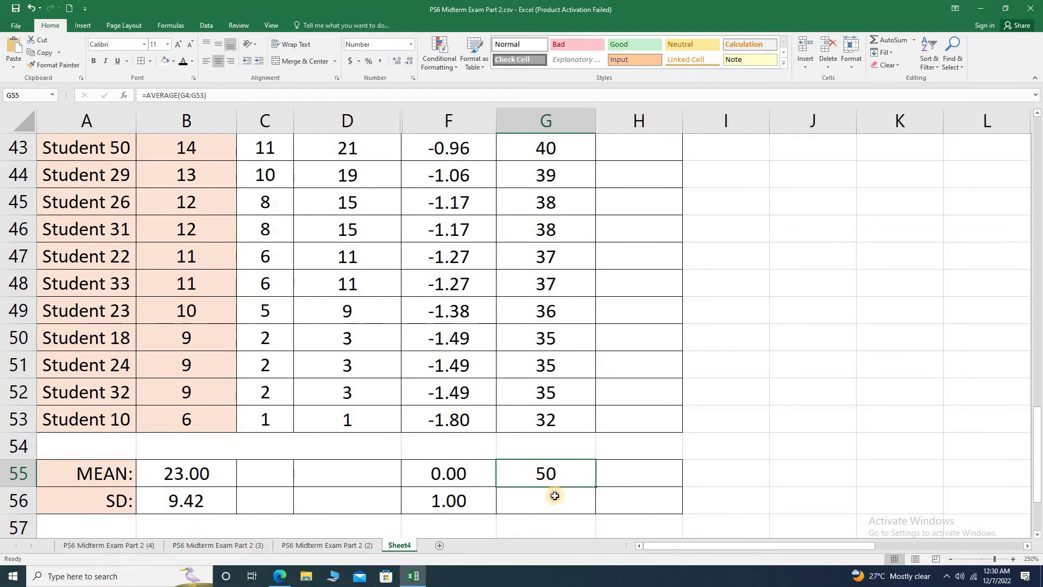
Calculate the standard deviation of the T-scores in G56 with the formula =STDEV.S(G4:G53).
left_click(555, 495)
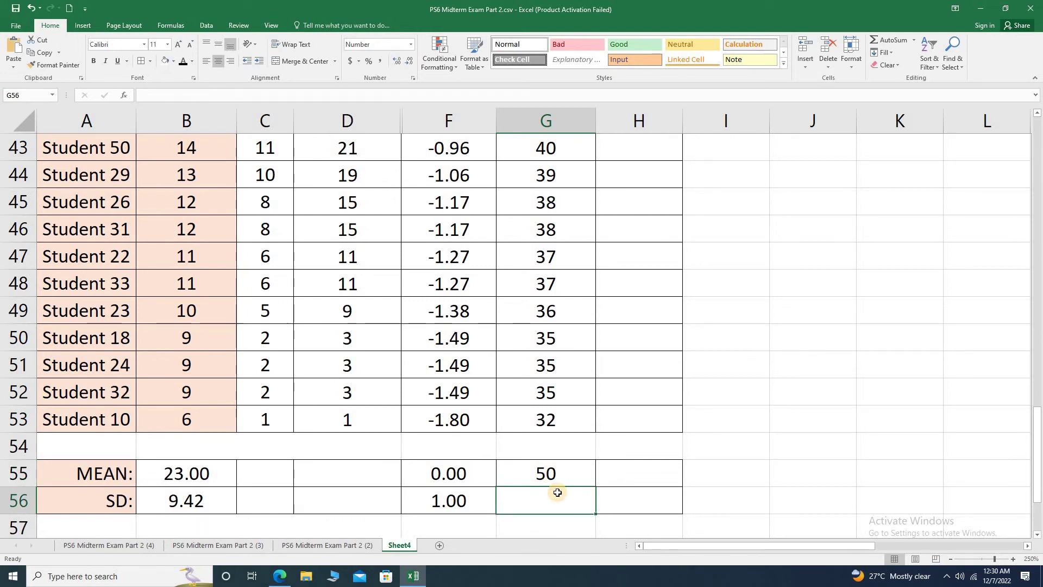
type("=STDEV.")
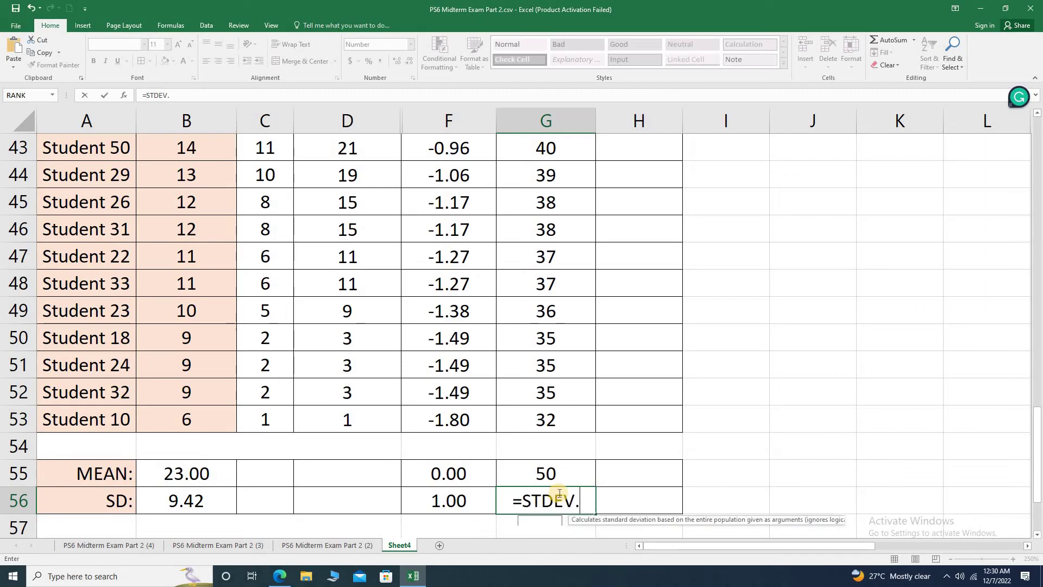
type("S(")
left_click_drag(562, 418, 549, 109)
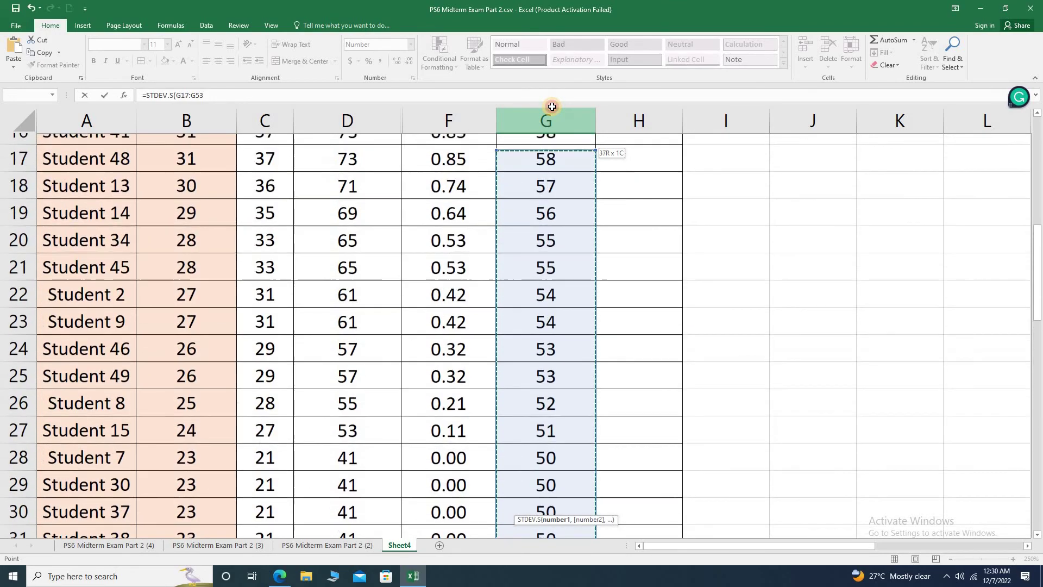
key("Return")
Format the T-score standard deviation in G56 as a whole number without decimals.
left_click(535, 233)
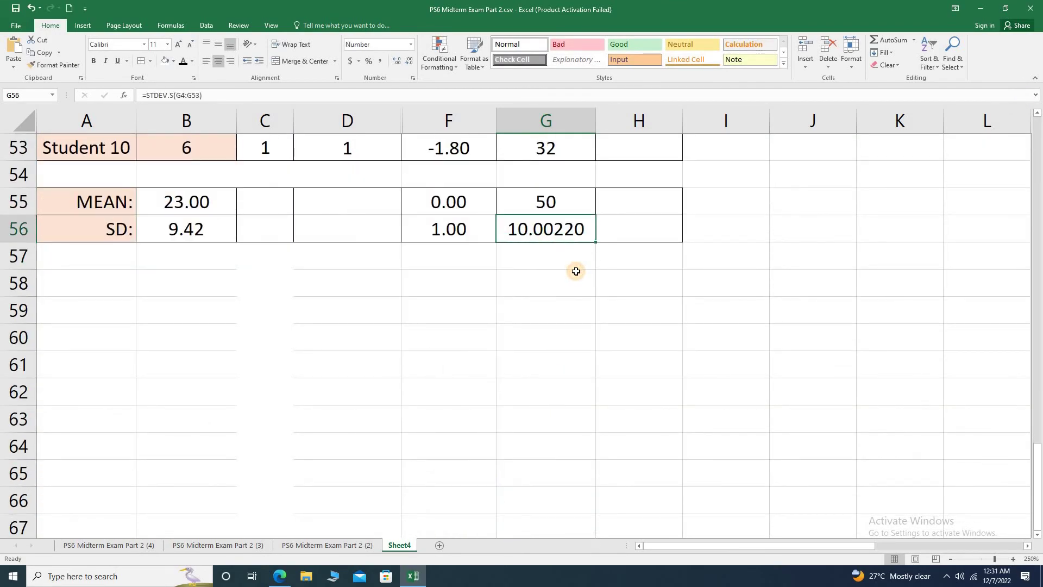
left_click(408, 61)
left_click(408, 62)
left_click(409, 61)
left_click(408, 61)
left_click(409, 61)
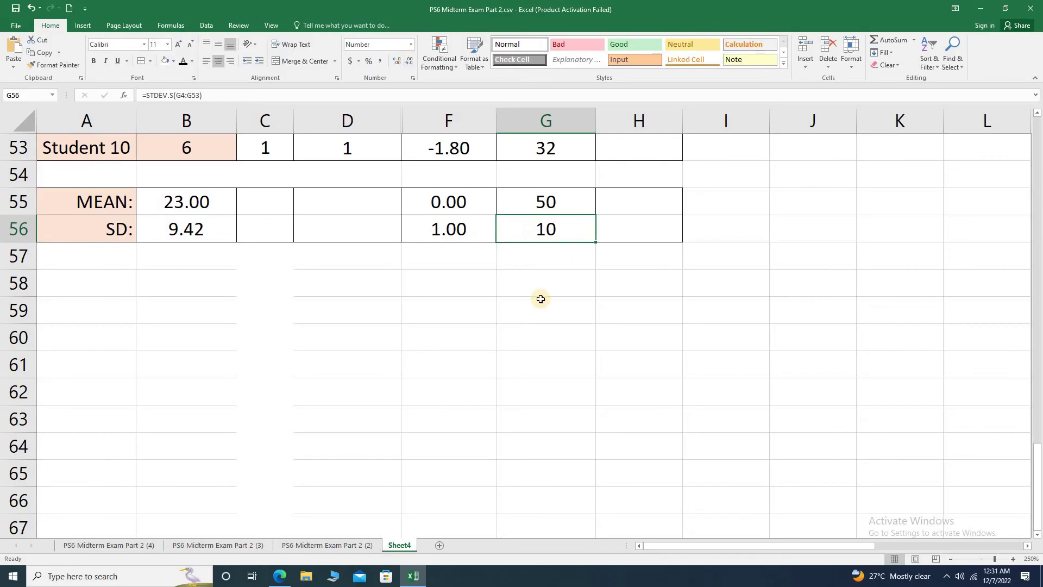
Examine the T-score mean and standard deviation, Student 4's raw score and T-score, and the Z-Score, T-Score and Stanine headings.
scroll(543, 304, "up", 3)
left_click(557, 444)
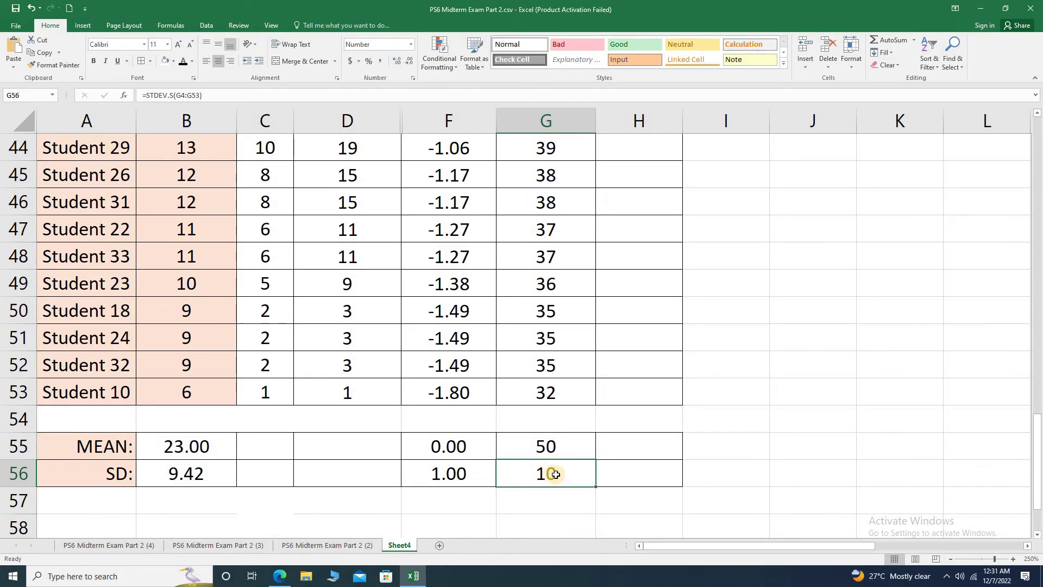
scroll(555, 474, "up", 14)
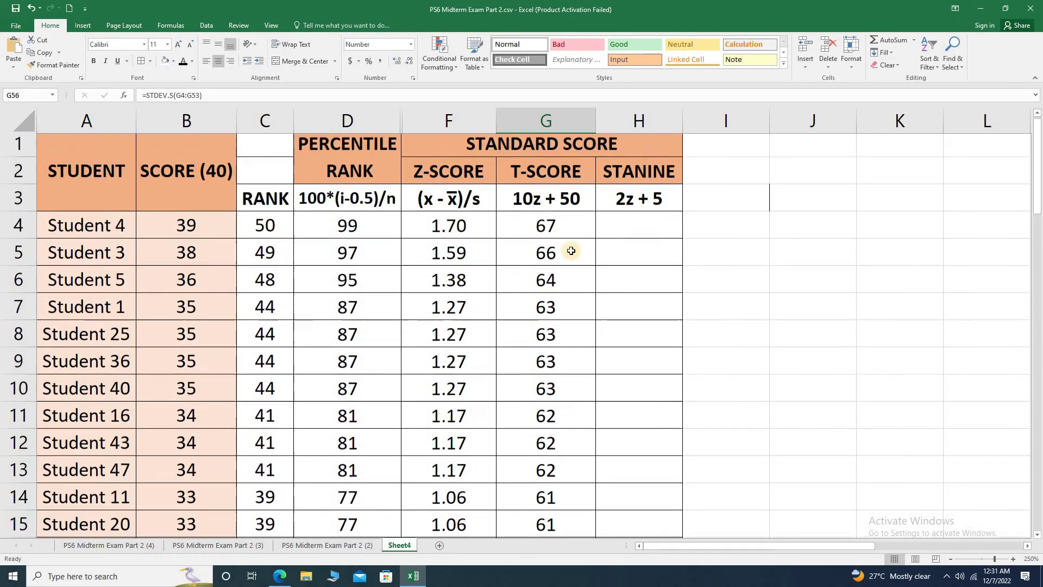
left_click(174, 228)
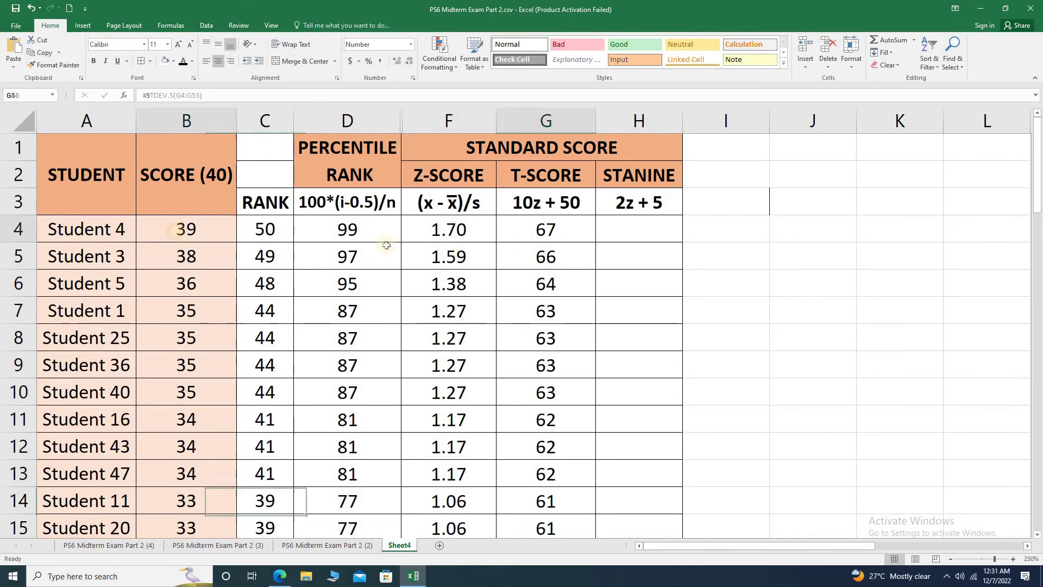
left_click(562, 219)
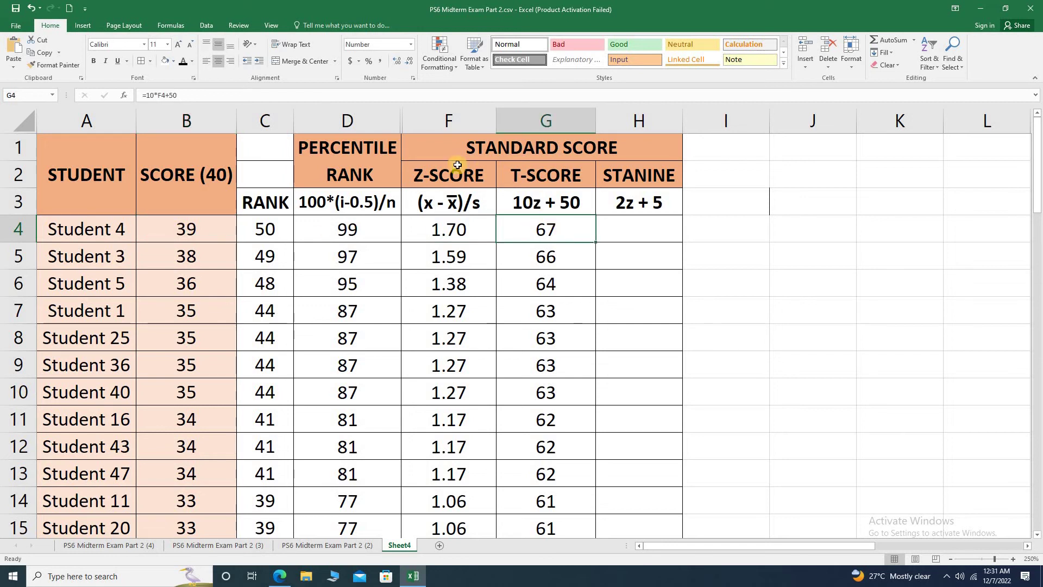
left_click(421, 173)
left_click(543, 175)
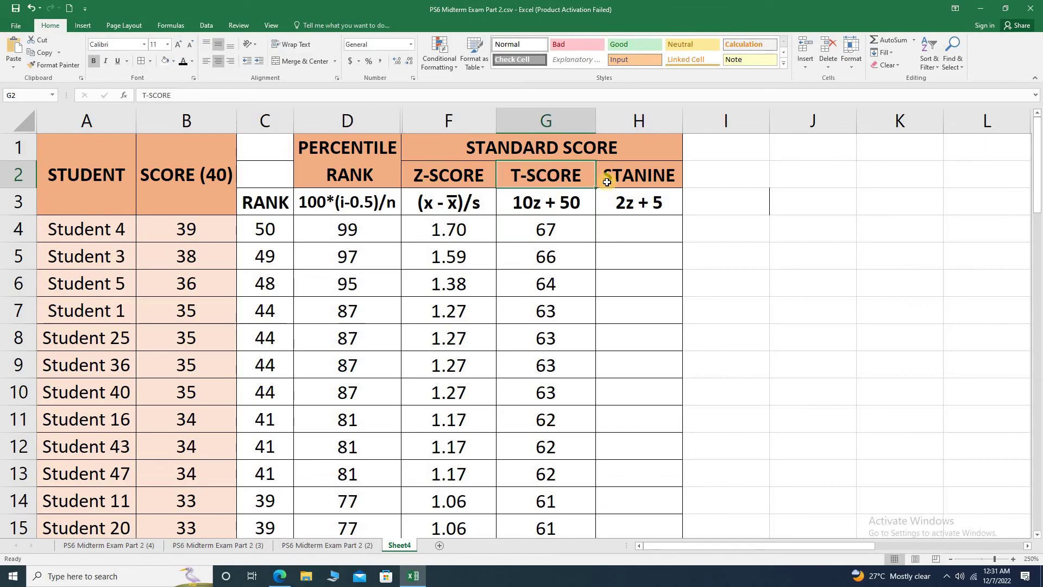
left_click(658, 177)
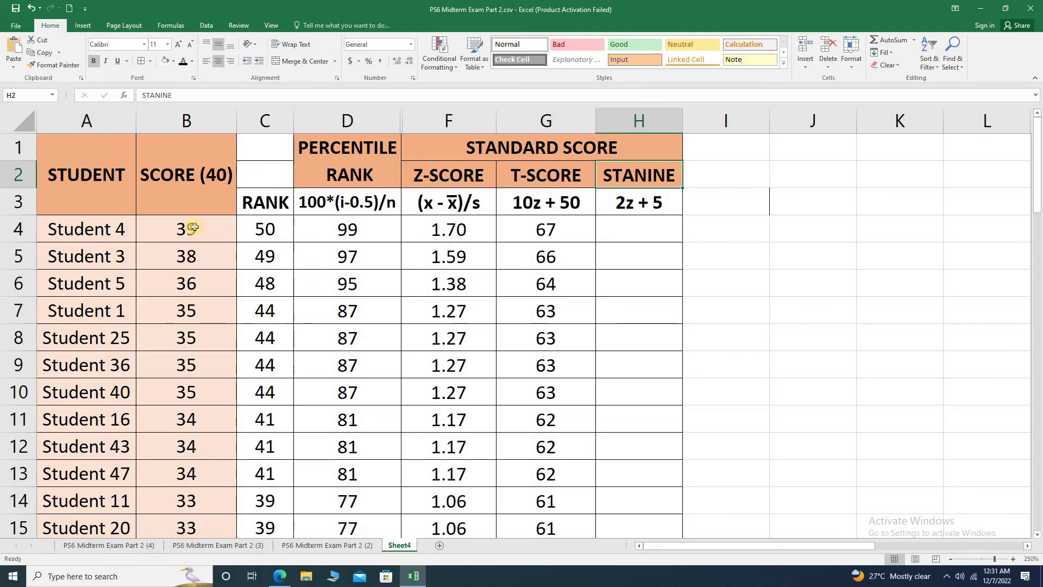
Calculate Student 4's stanine in H4 from the z-score with the formula =2*F4+5.
left_click(637, 230)
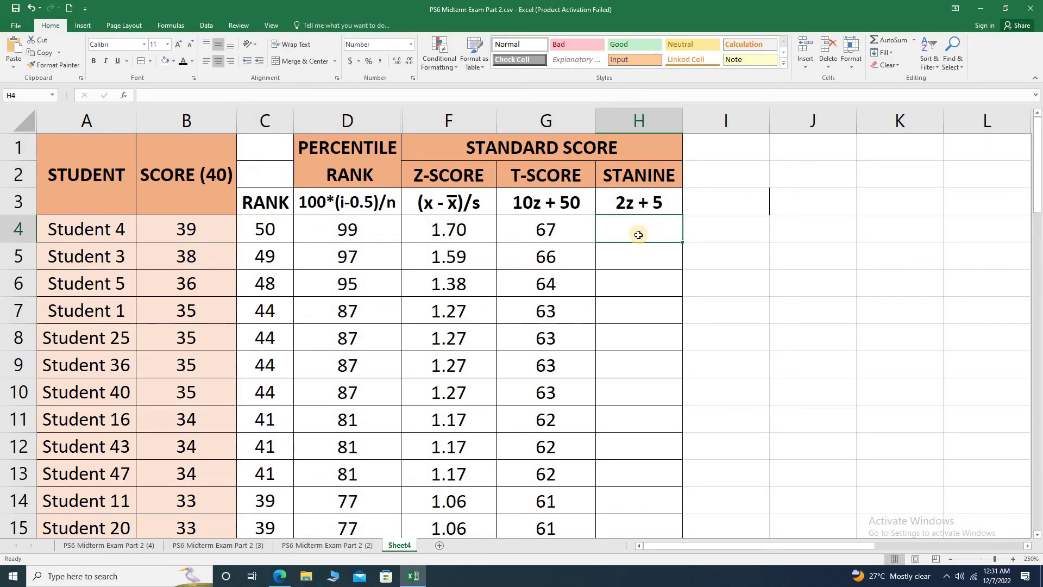
left_click(437, 236)
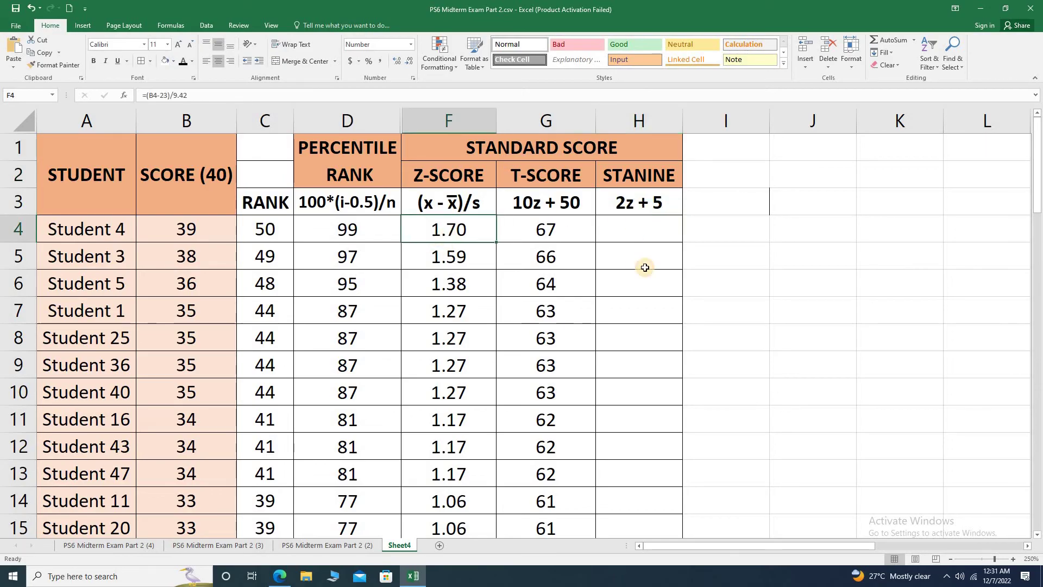
left_click(663, 231)
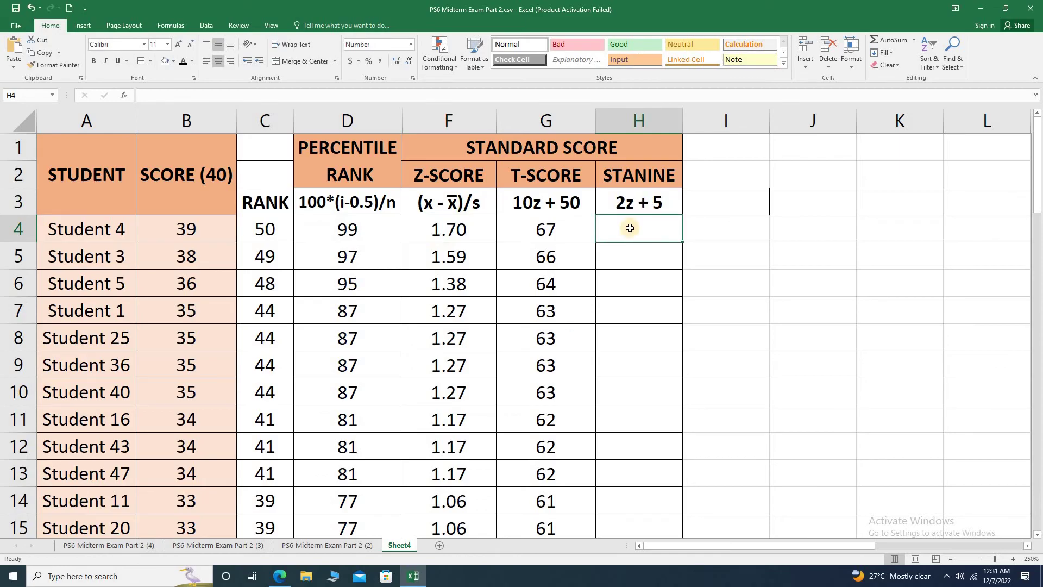
type("=2")
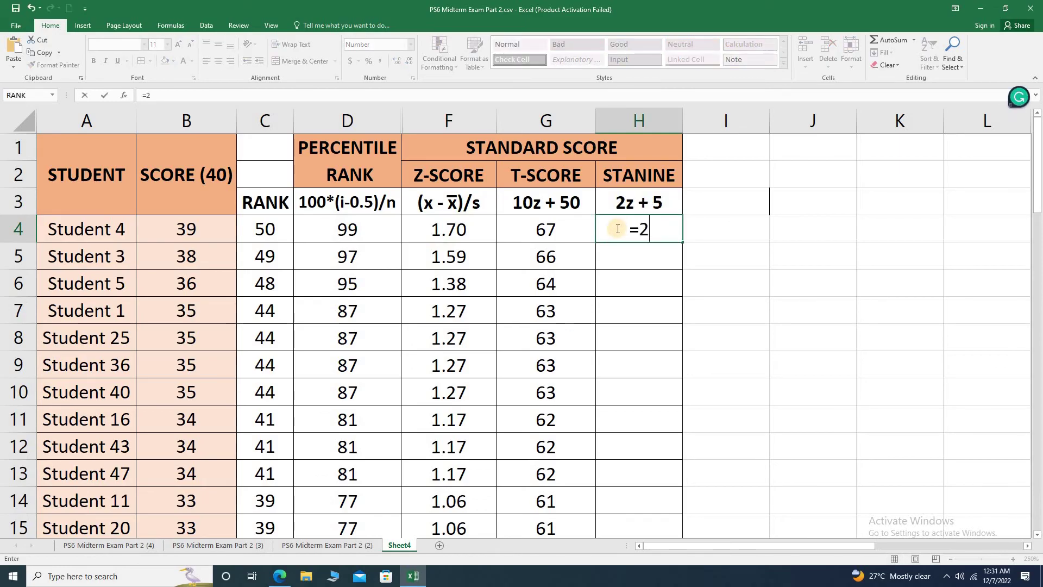
type("*")
left_click(458, 225)
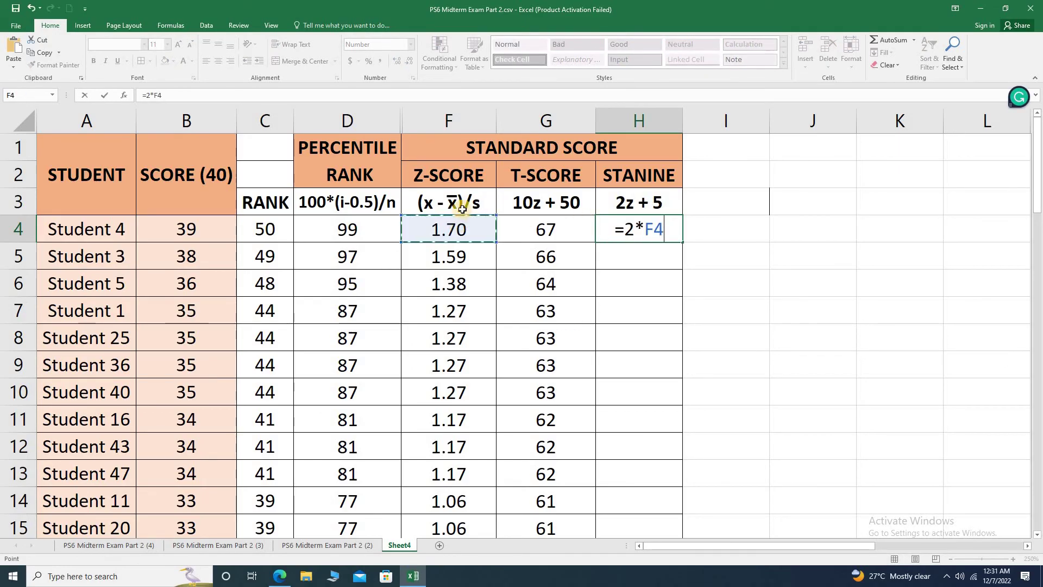
type("+5")
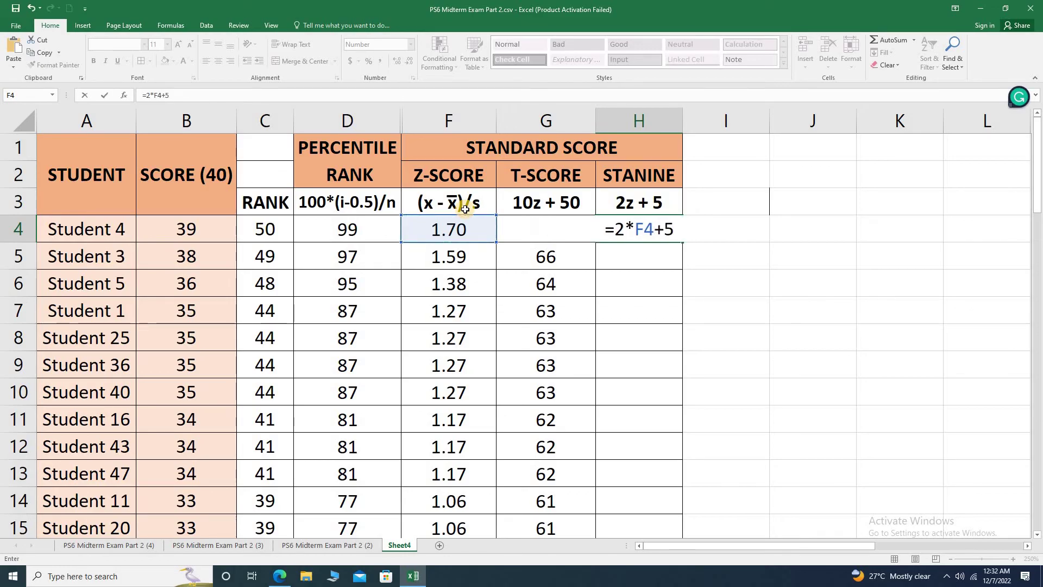
key("Return")
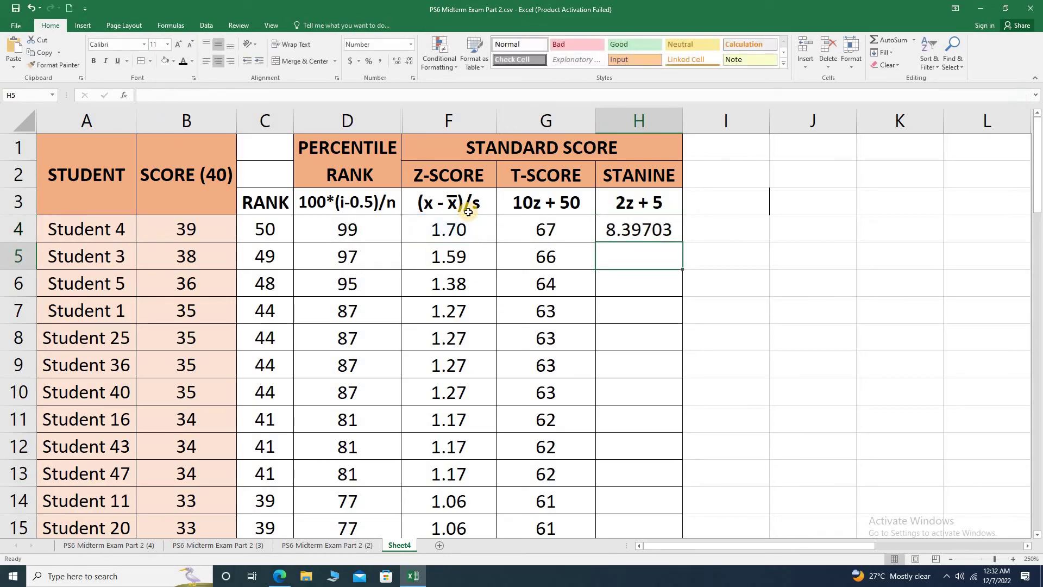
Format the stanine in H4 as a whole number and fill the formula down to H53 for all students.
left_click(611, 230)
left_click(397, 60)
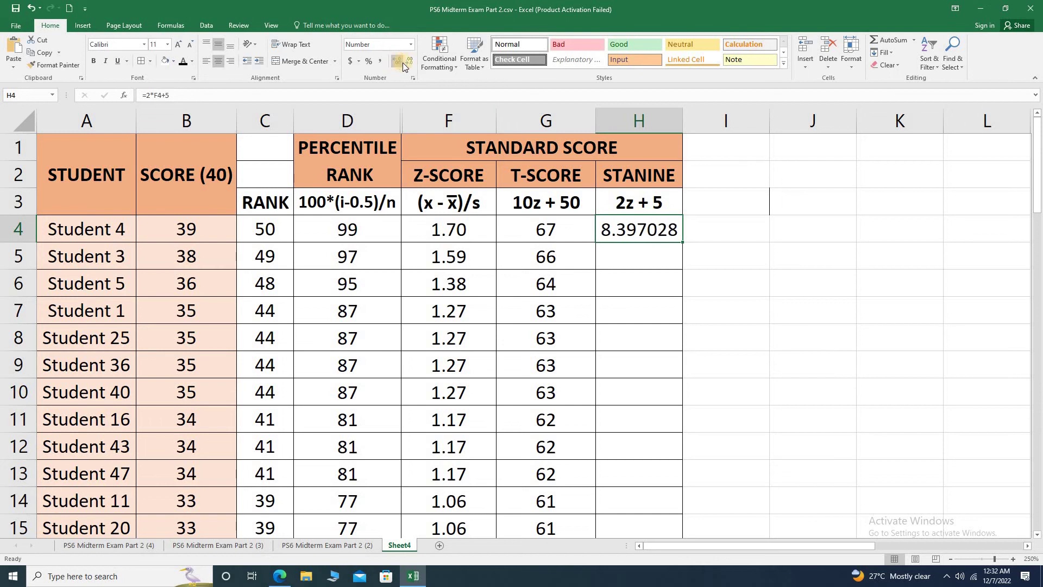
left_click(397, 61)
left_click(408, 61)
left_click(407, 61)
left_click(407, 61)
left_click(407, 61)
left_click(407, 61)
left_click(407, 61)
left_click(407, 61)
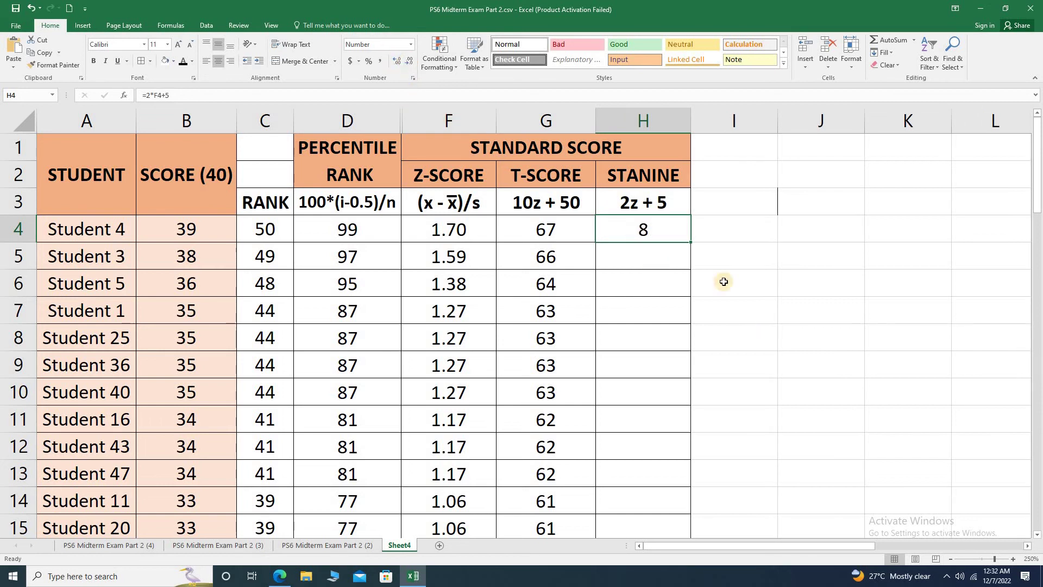
left_click_drag(693, 242, 691, 486)
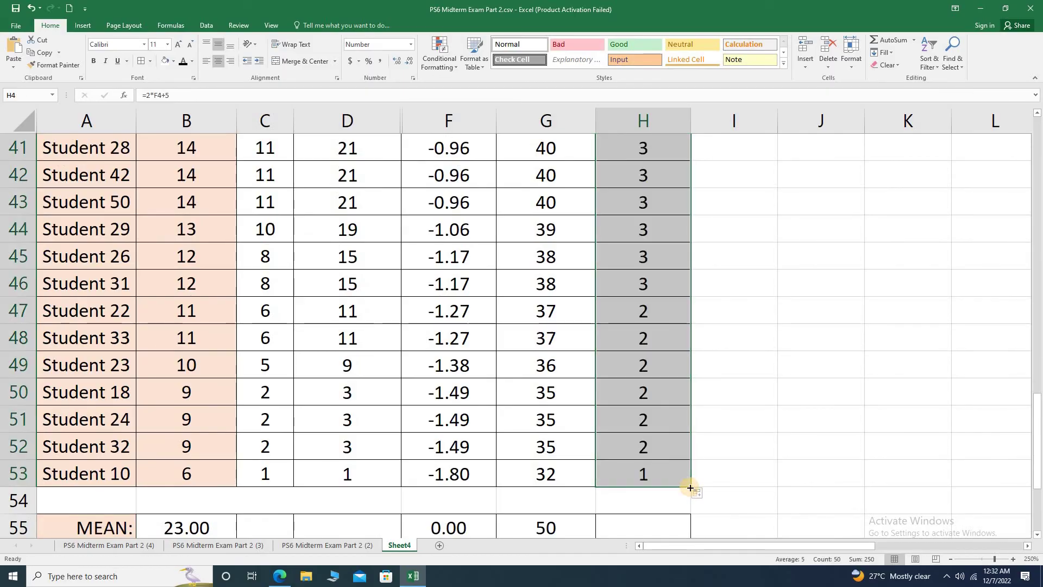
Fill the mean and standard deviation formulas from G55:G56 across to H55:H56 for the stanine column.
scroll(642, 363, "down", 2)
left_click_drag(548, 365, 546, 392)
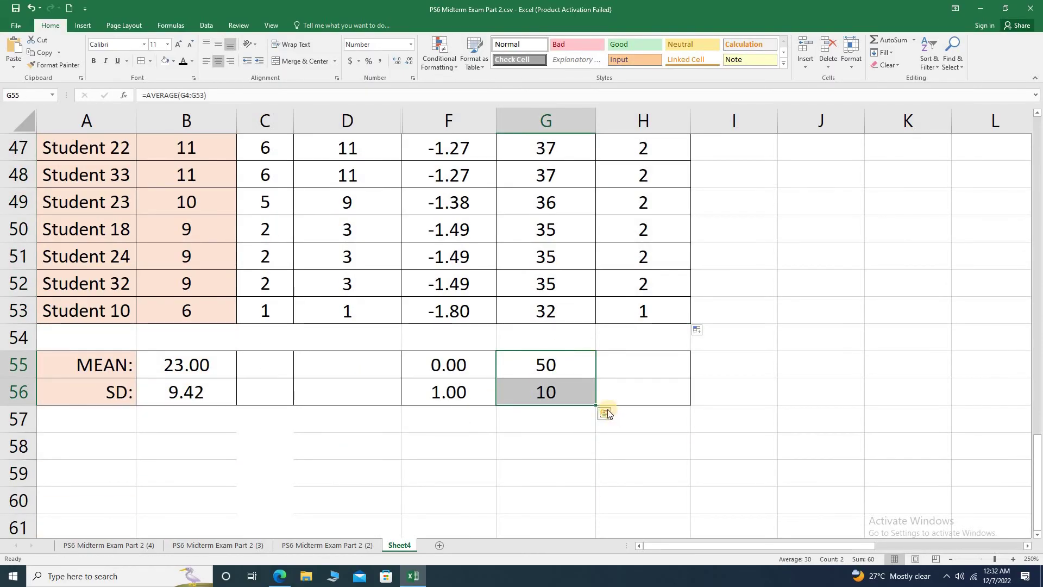
left_click_drag(596, 405, 652, 402)
left_click(643, 356)
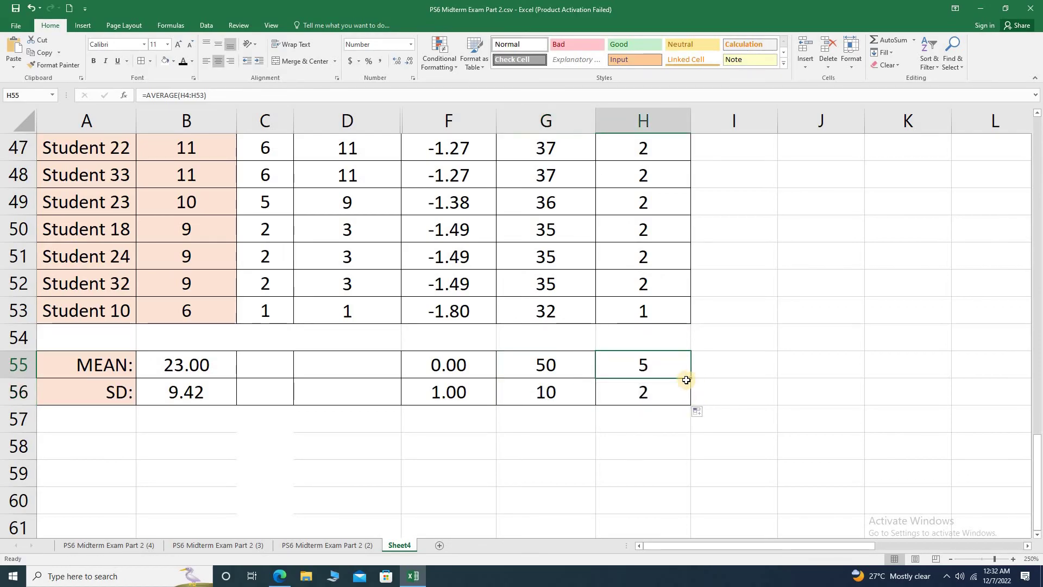
Check the standard deviation formula of the stanine column in H56.
left_click(663, 392)
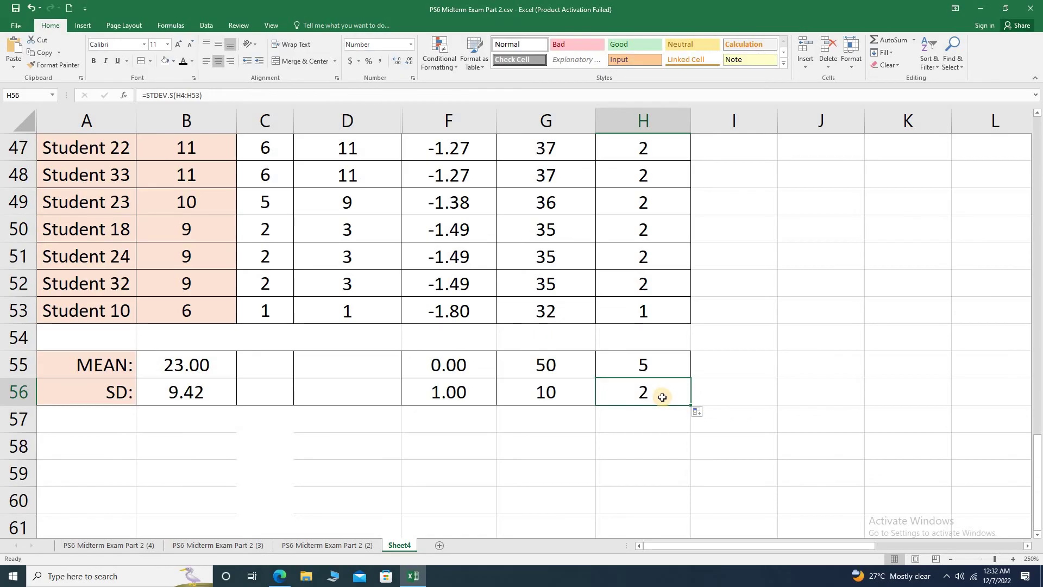
scroll(662, 397, "down", 1)
left_click(656, 251)
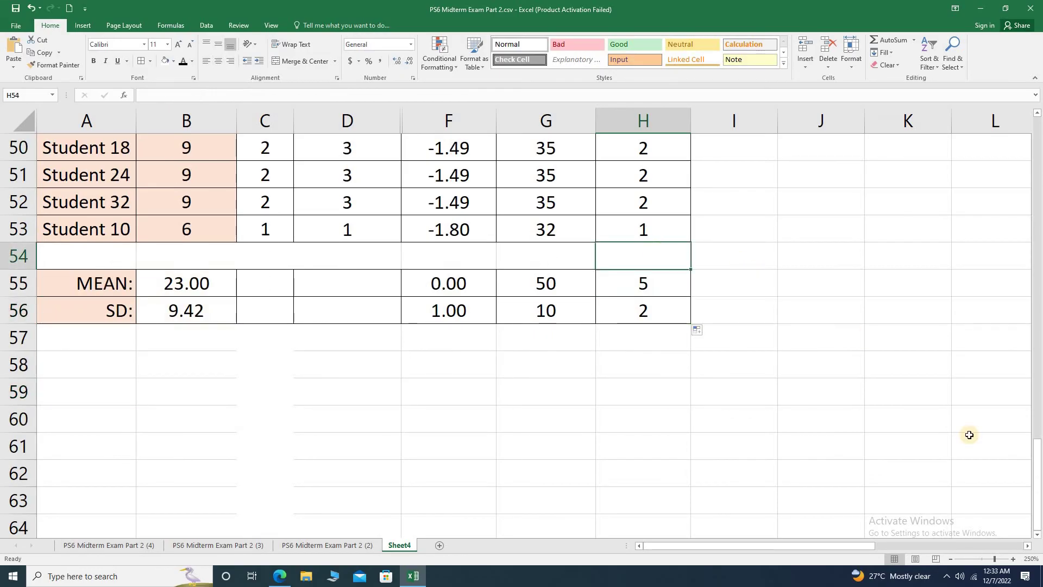
Highlight the upper stanine group in H4:H17 and compare it with the students' raw scores.
left_click_drag(1038, 466, 1038, 130)
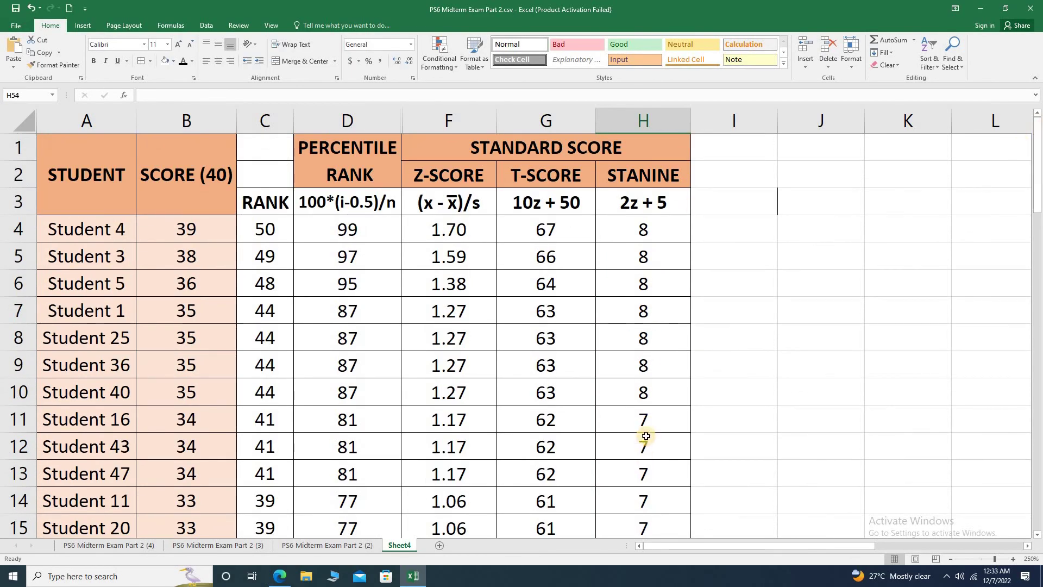
scroll(646, 436, "down", 3)
left_click_drag(649, 333, 643, 180)
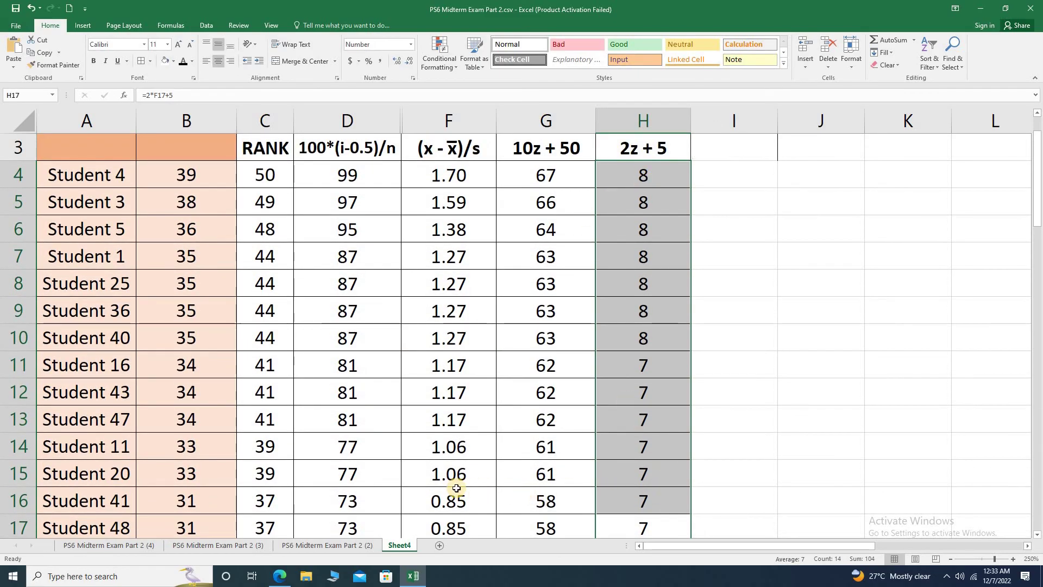
scroll(216, 462, "down", 1)
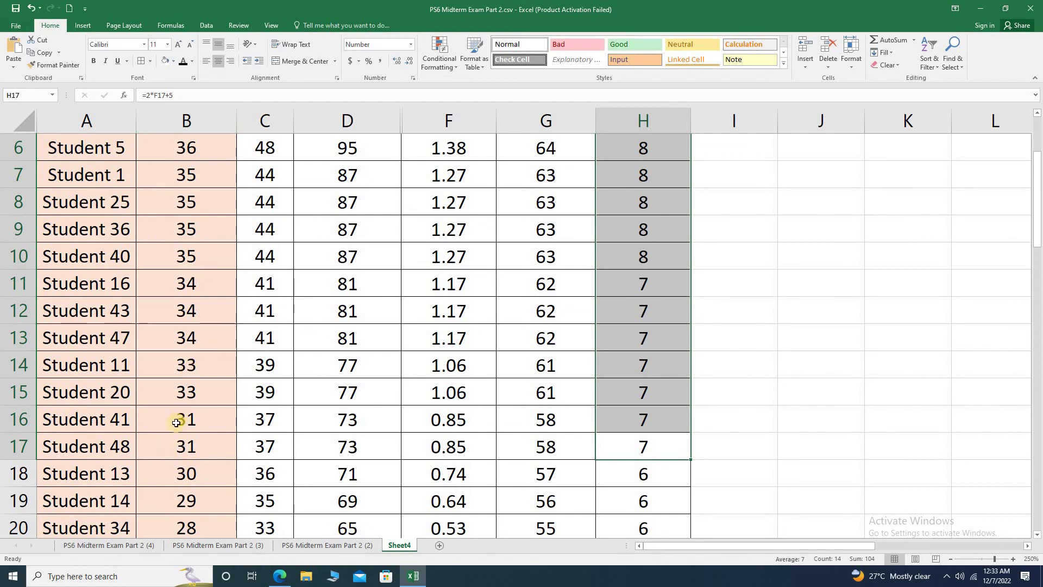
scroll(672, 426, "down", 2)
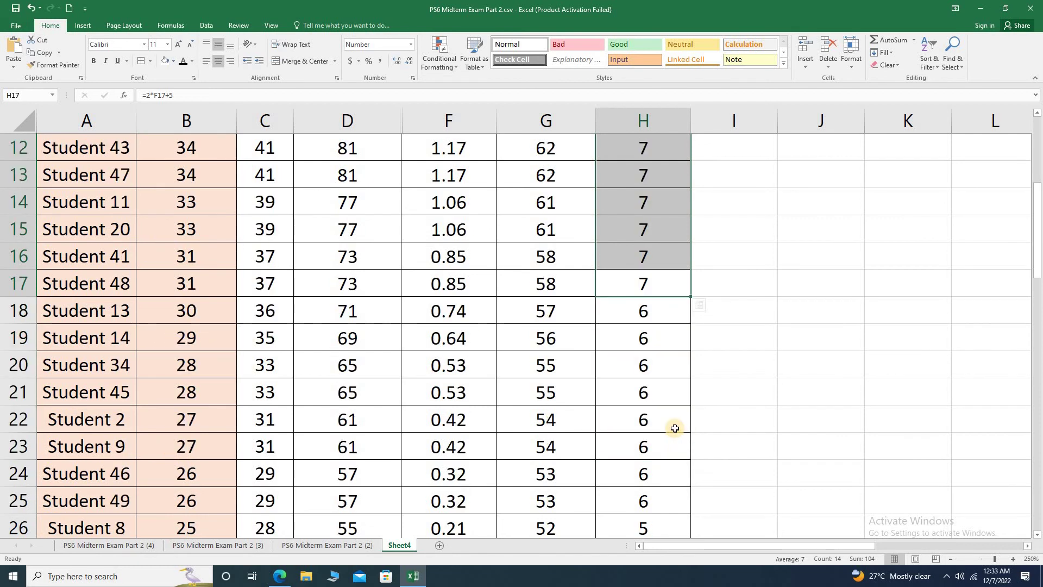
Highlight the middle stanine group in H18:H38 and the low group in H39:H53 to compare them with the raw scores.
scroll(671, 344, "down", 6)
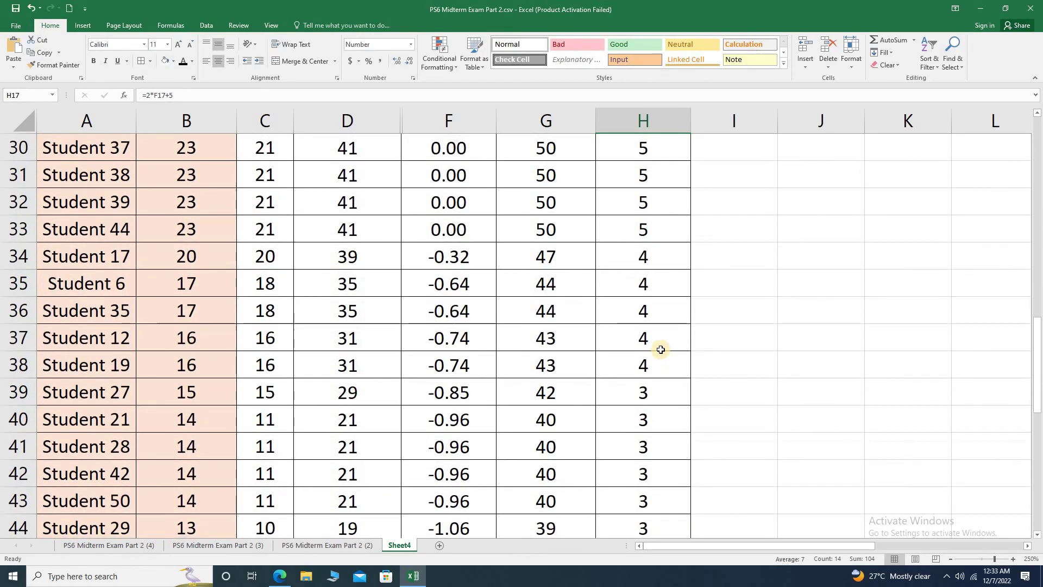
left_click_drag(664, 367, 661, 191)
scroll(175, 220, "down", 4)
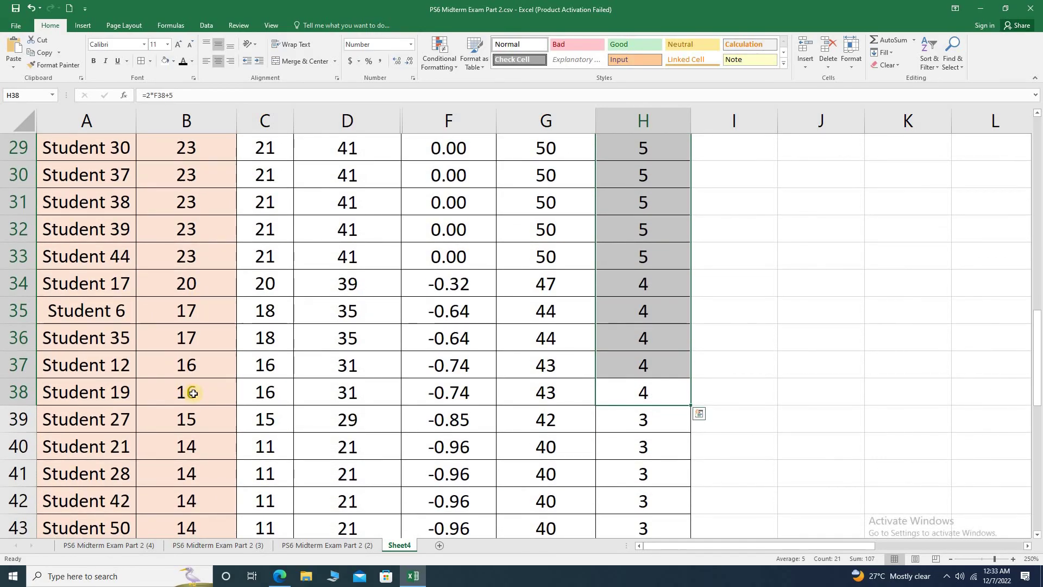
scroll(186, 225, "up", 4)
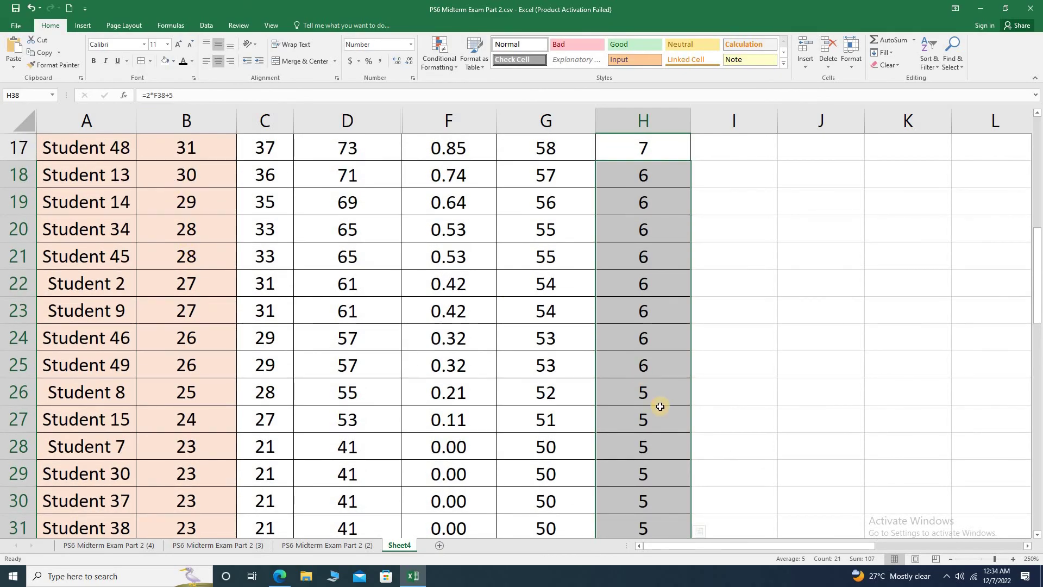
scroll(661, 405, "down", 6)
left_click_drag(652, 258, 663, 466)
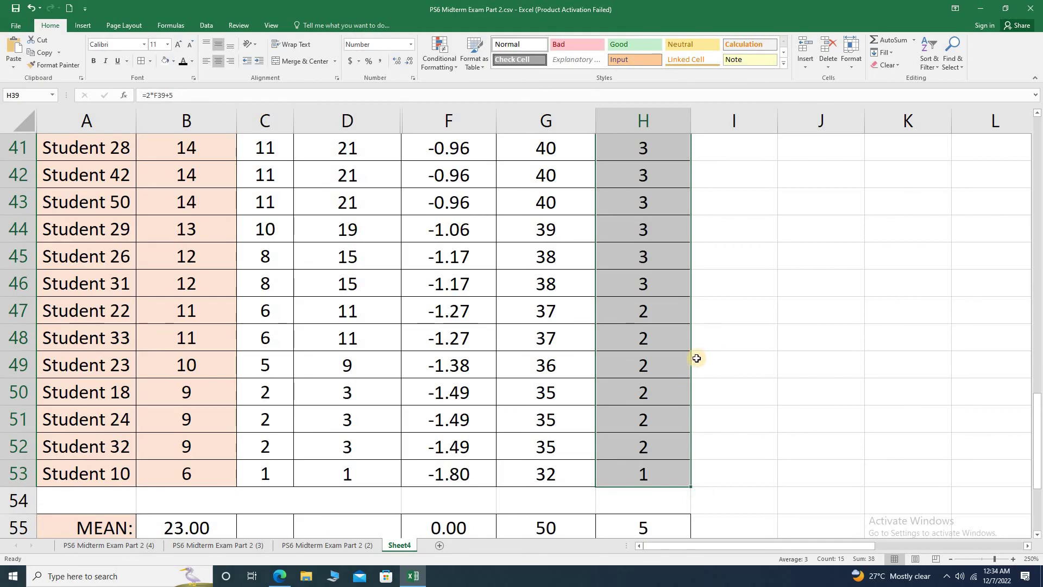
Review Student 4's raw score, percentile rank, z-score, T-score and stanine in row 4.
scroll(374, 343, "up", 13)
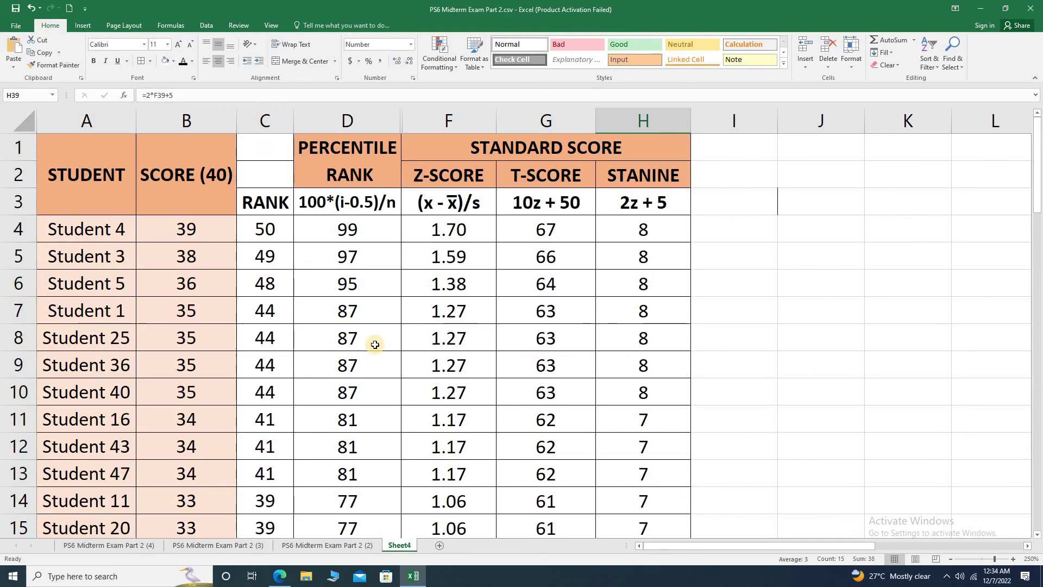
left_click(177, 237)
left_click(352, 228)
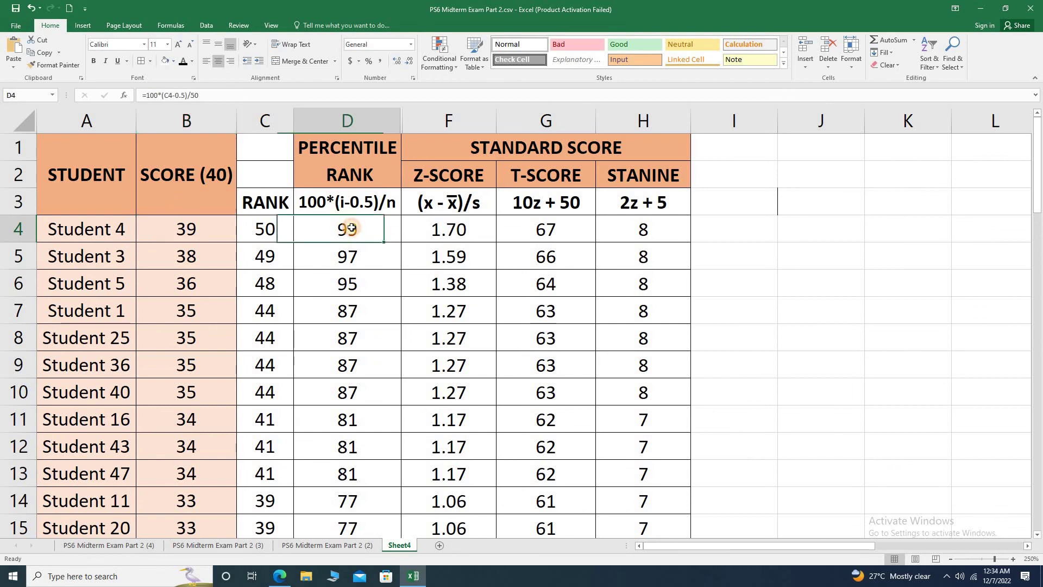
left_click(456, 232)
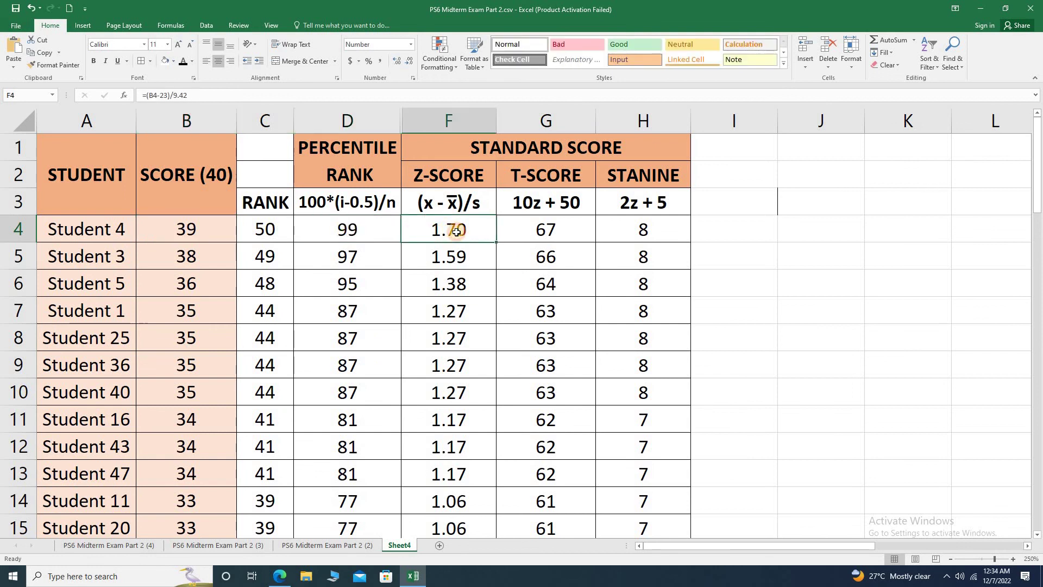
left_click(561, 238)
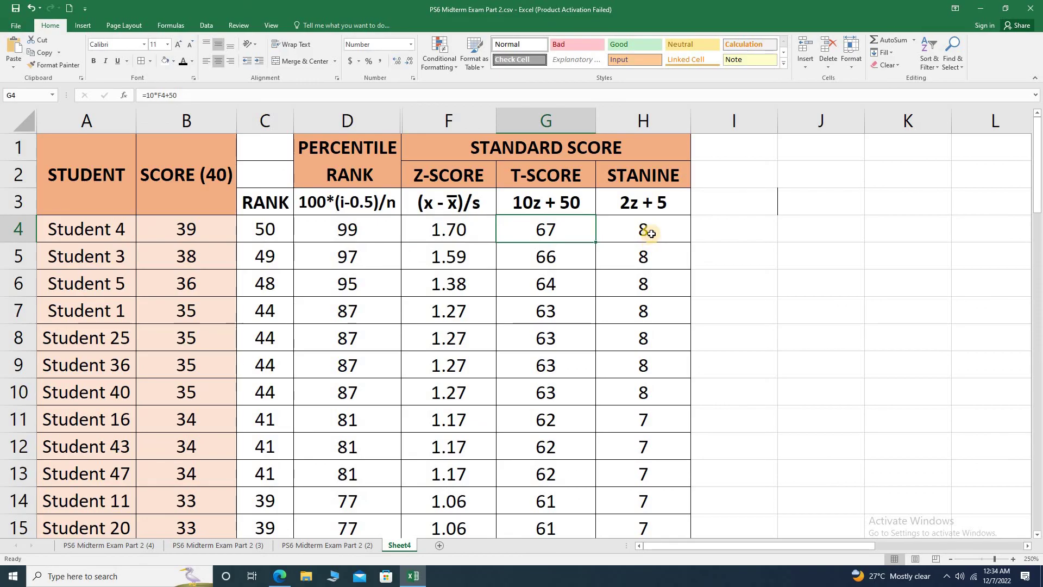
left_click(651, 235)
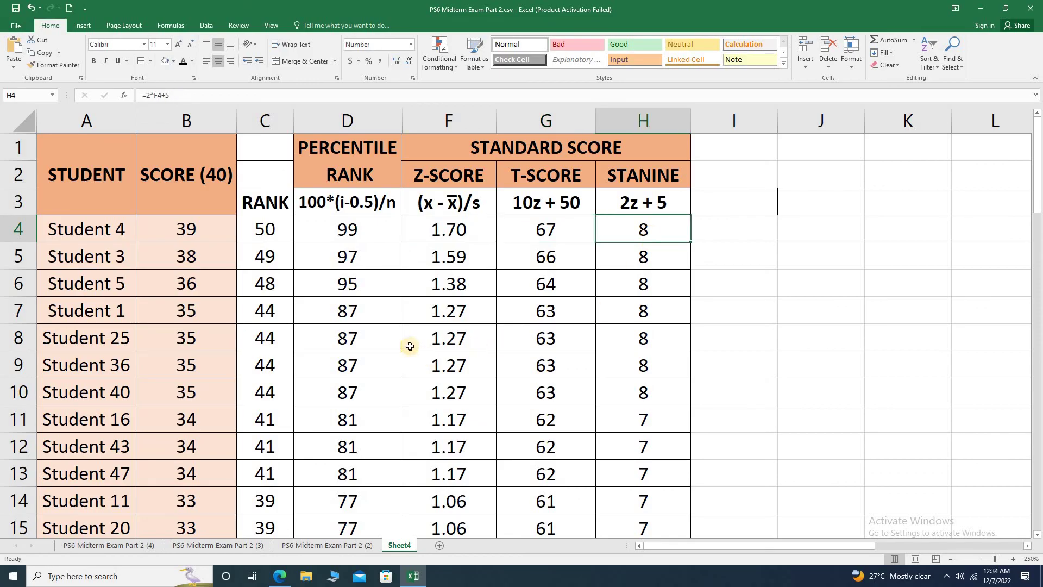
Examine the Standard Score heading and the mean and standard deviation of the z-score, T-score and stanine columns in F55:H56.
left_click(516, 146)
scroll(467, 228, "down", 9)
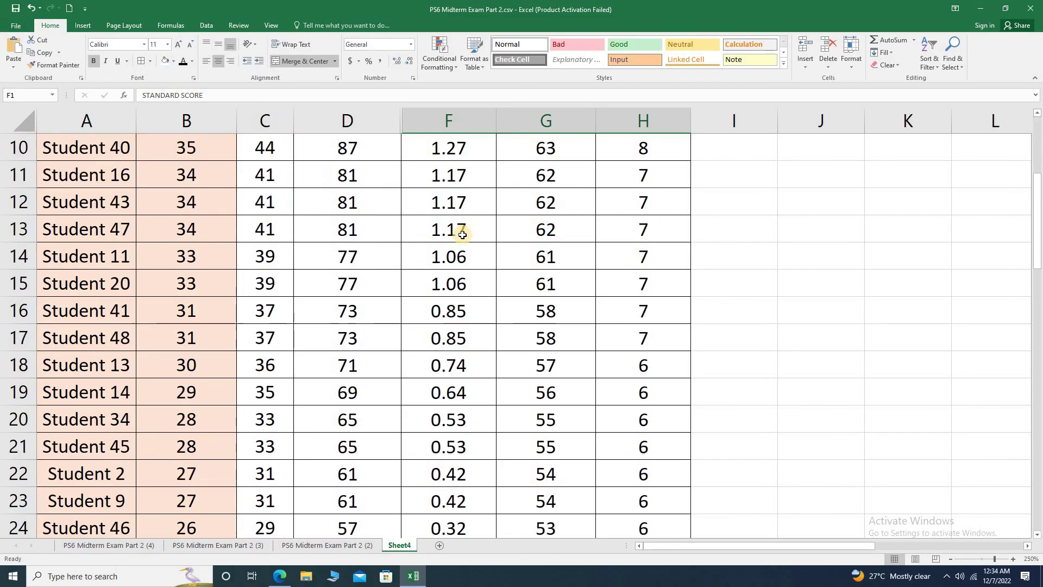
scroll(460, 231, "down", 8)
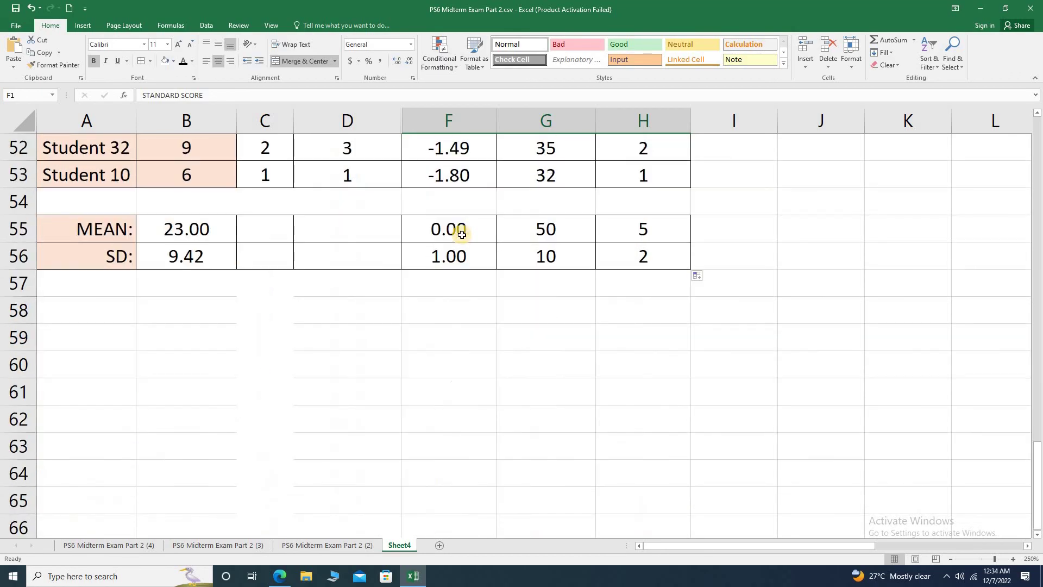
scroll(463, 232, "up", 2)
left_click(468, 392)
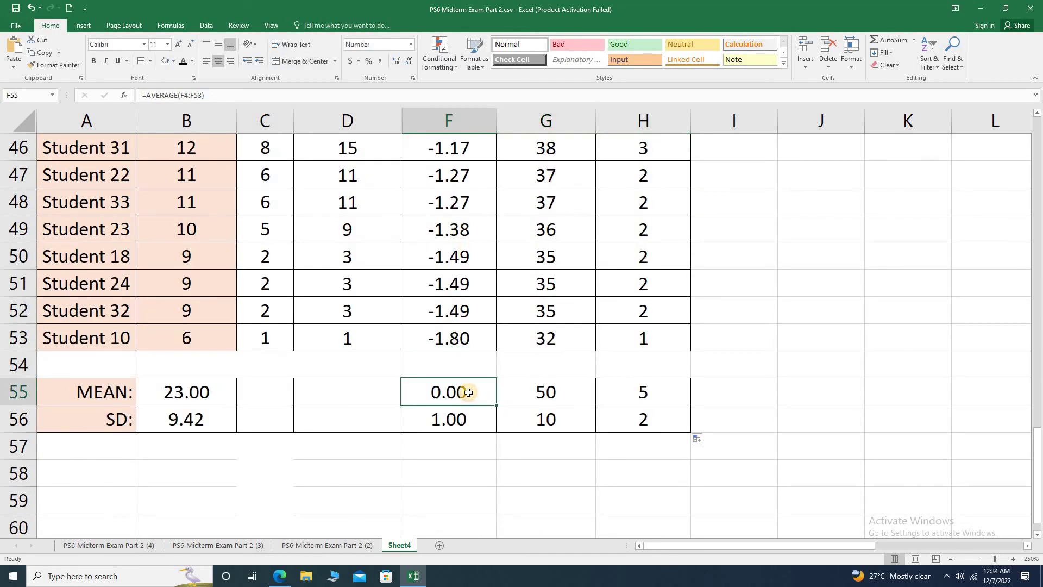
left_click(458, 420)
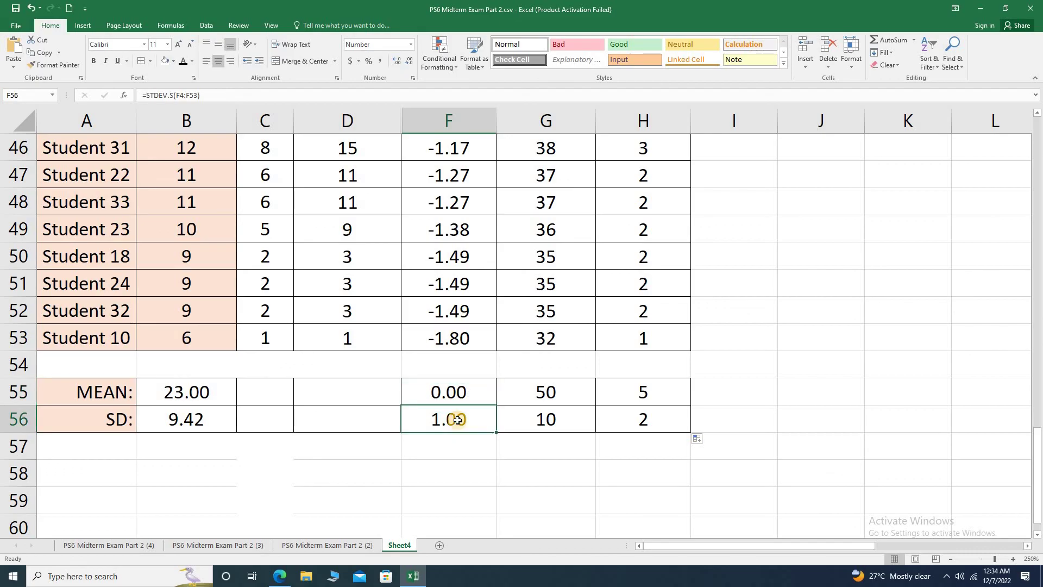
left_click(554, 395)
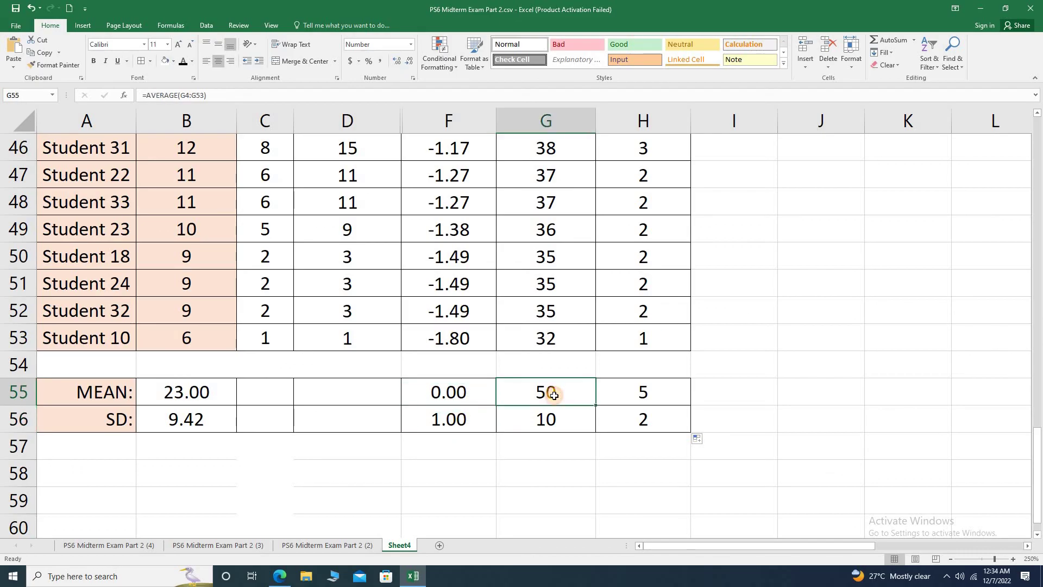
left_click(567, 427)
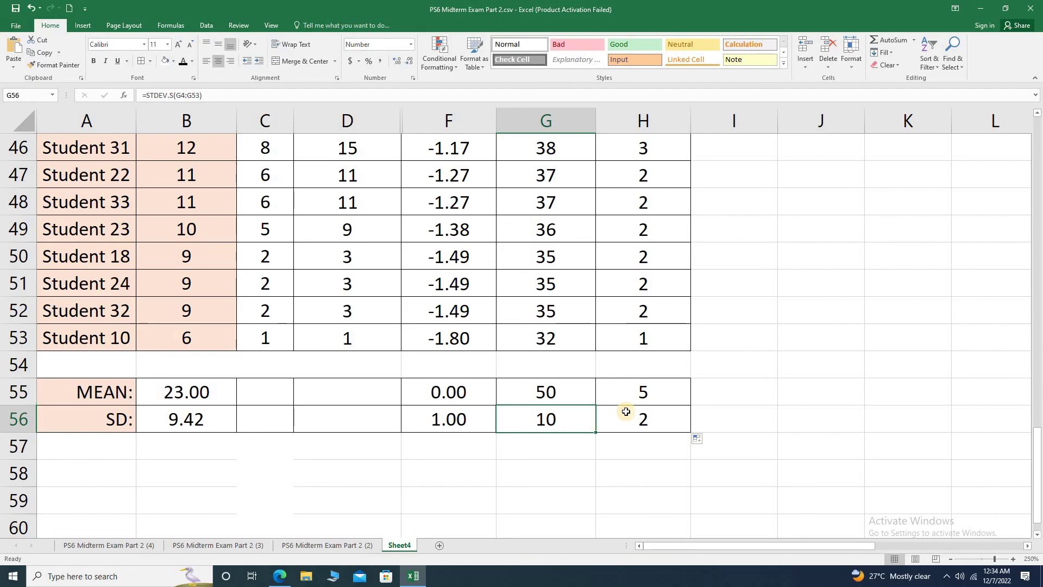
left_click(659, 398)
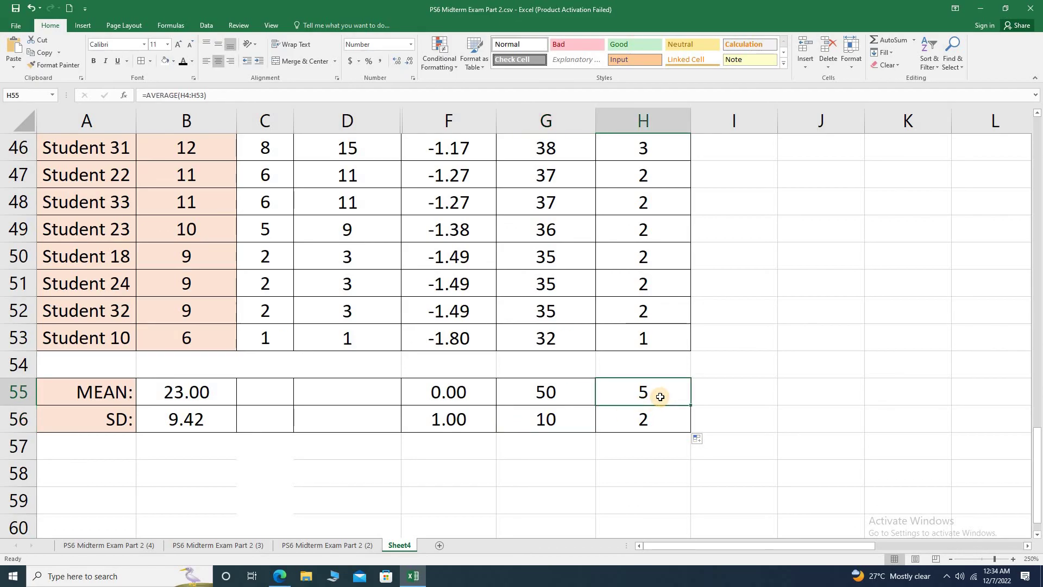
left_click(652, 423)
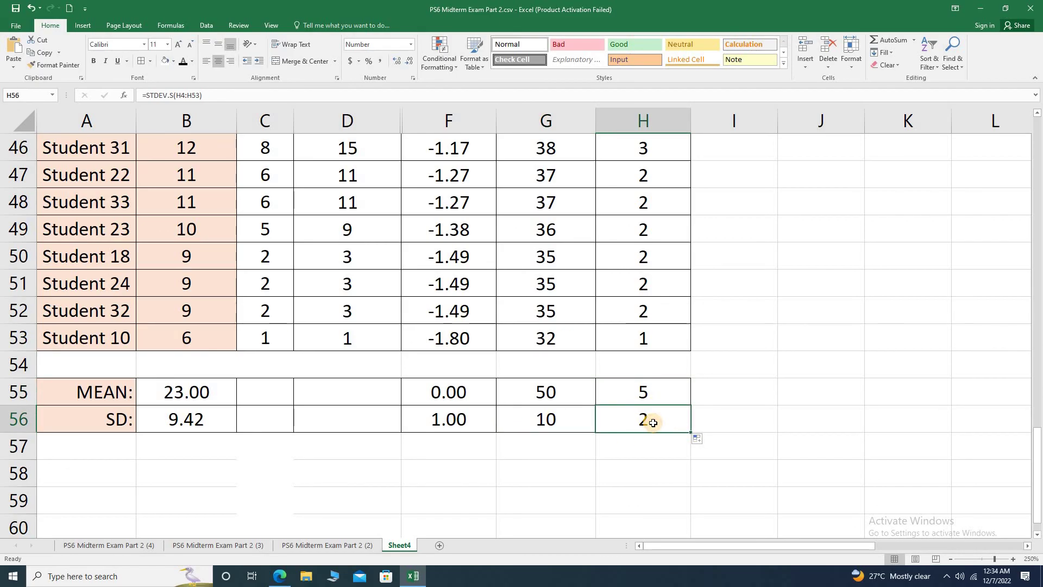
Go back to the start of the table and inspect the score heading and Student 4's raw score in B4.
left_click_drag(1034, 478, 1038, 73)
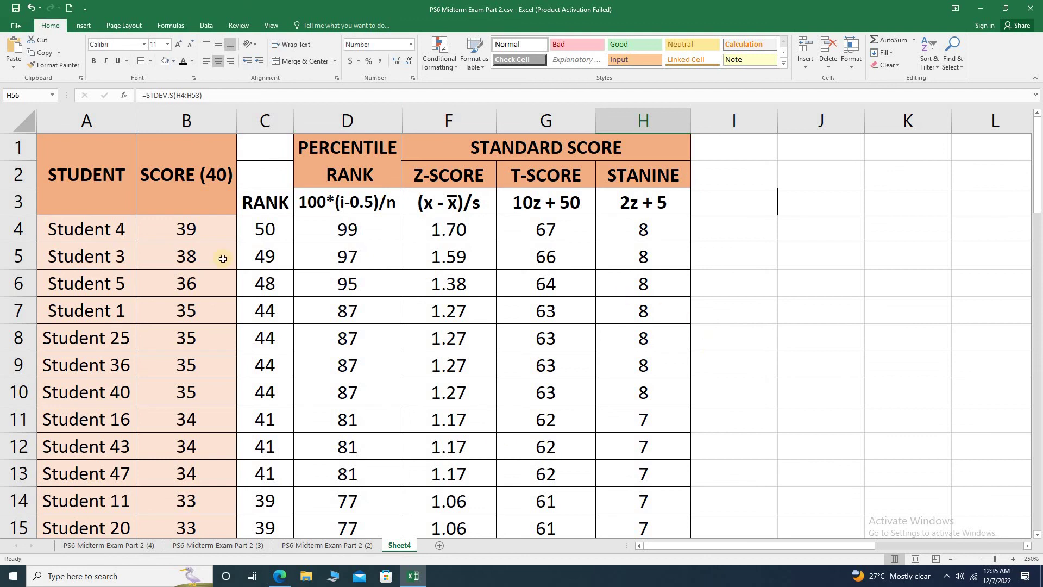
left_click(166, 188)
left_click(186, 232)
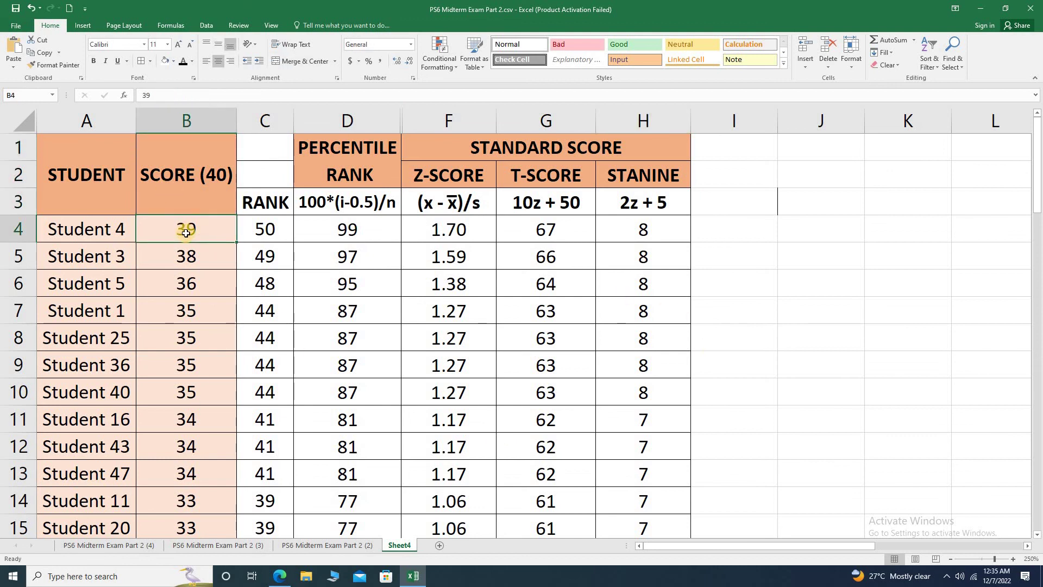